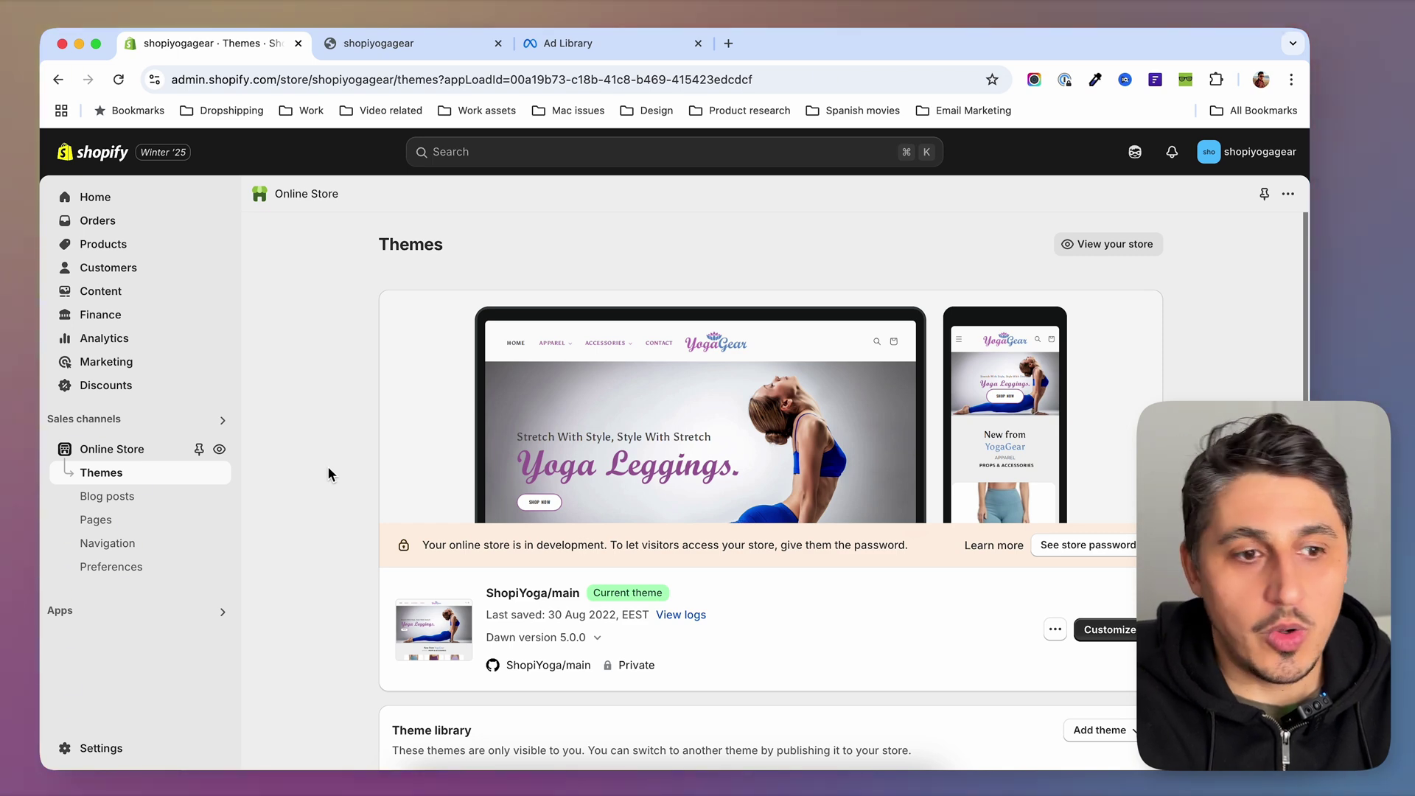
Step: Open the Shopify App Store from the store's app and sales channel settings
{"action": "left_click", "coordinate": [81, 613]}
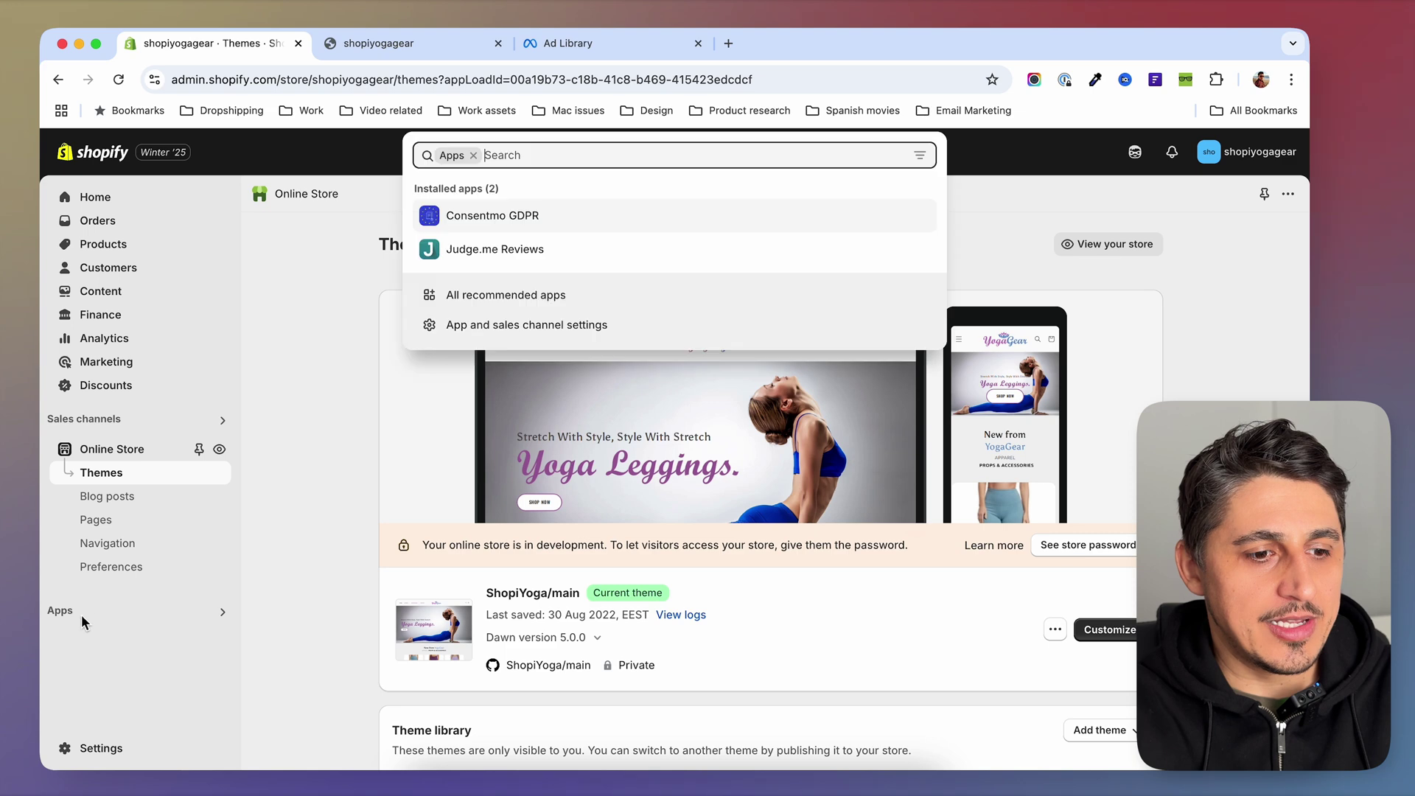
{"action": "left_click", "coordinate": [519, 325]}
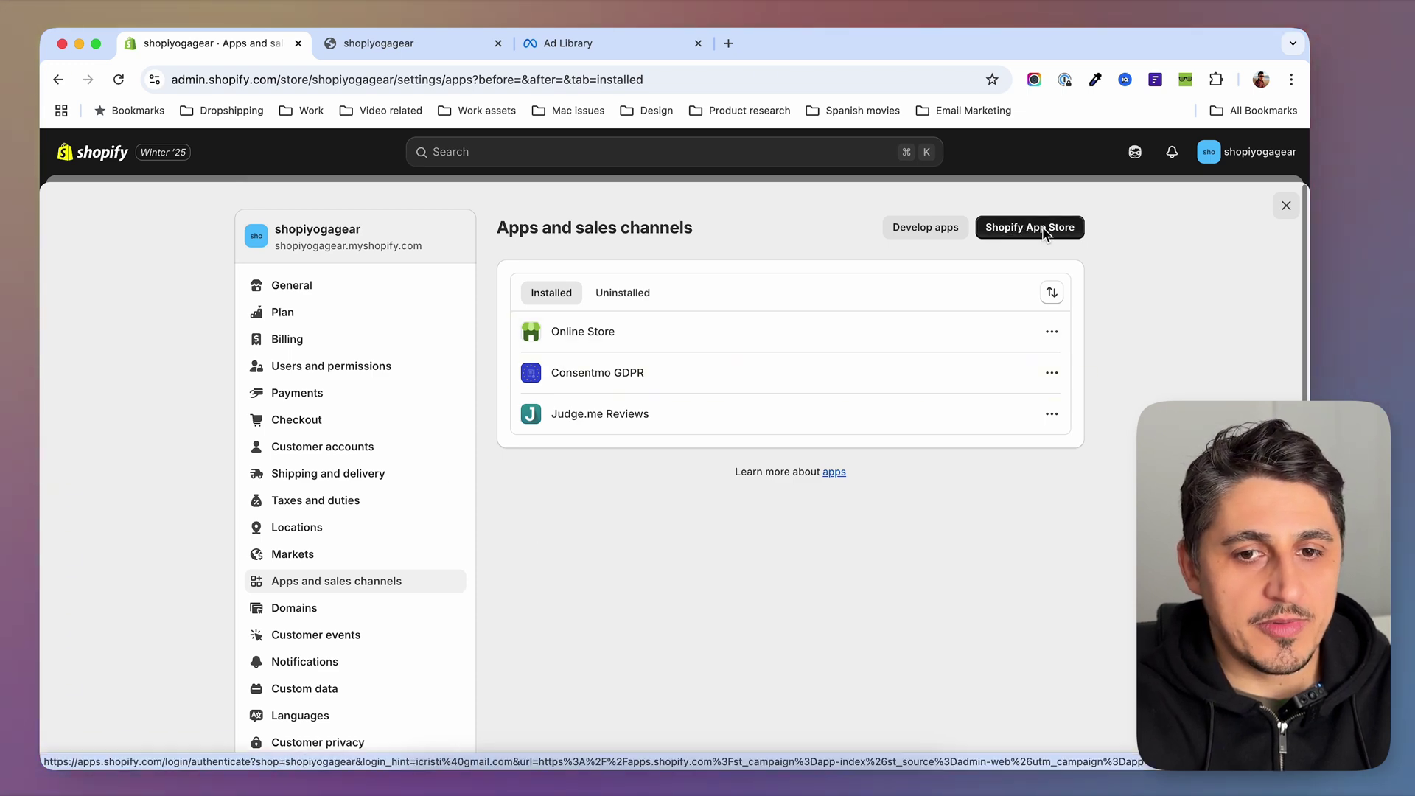
{"action": "left_click", "coordinate": [1017, 228]}
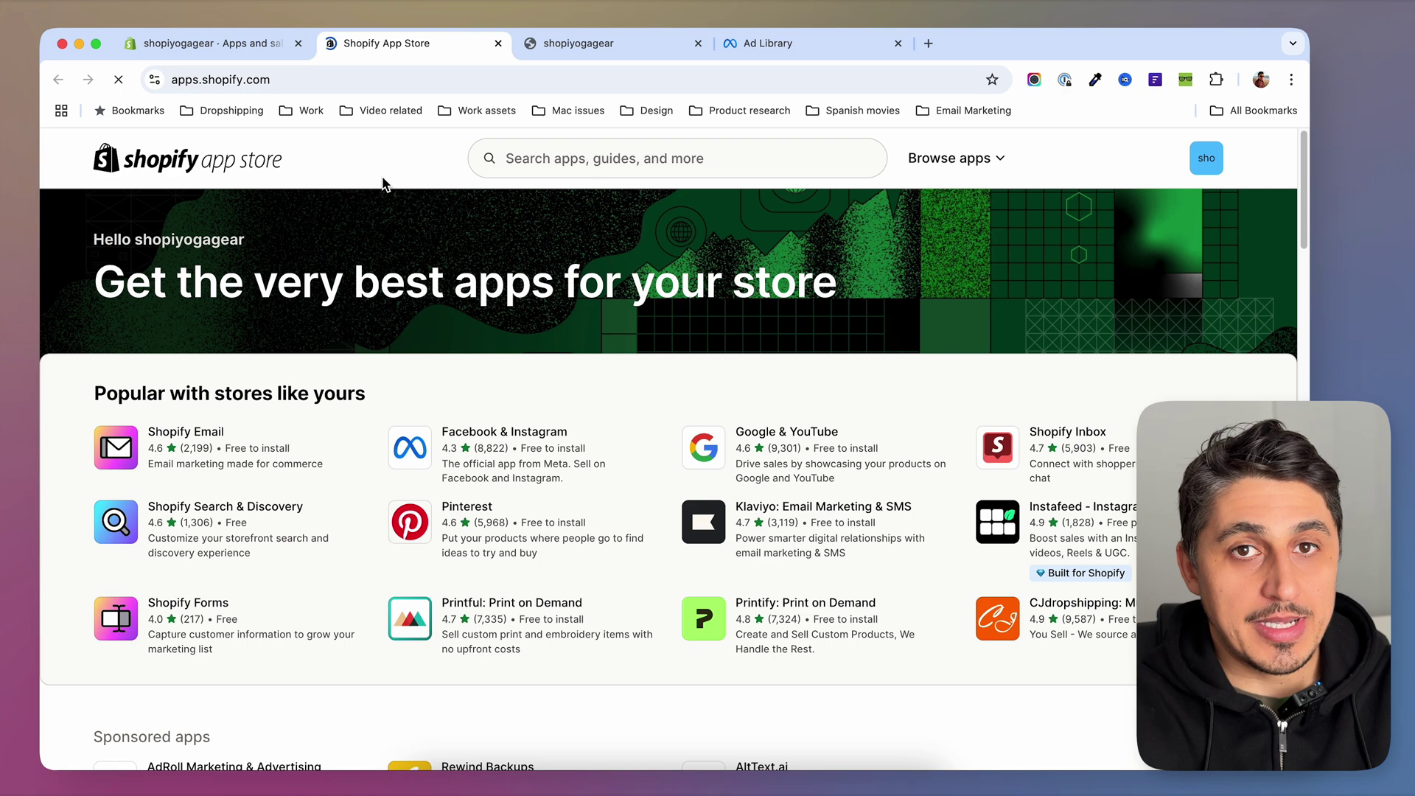
Step: Search the app store for "aliexpress" and open the DSers-AliExpress Dropshipping listing
{"action": "left_click", "coordinate": [573, 157]}
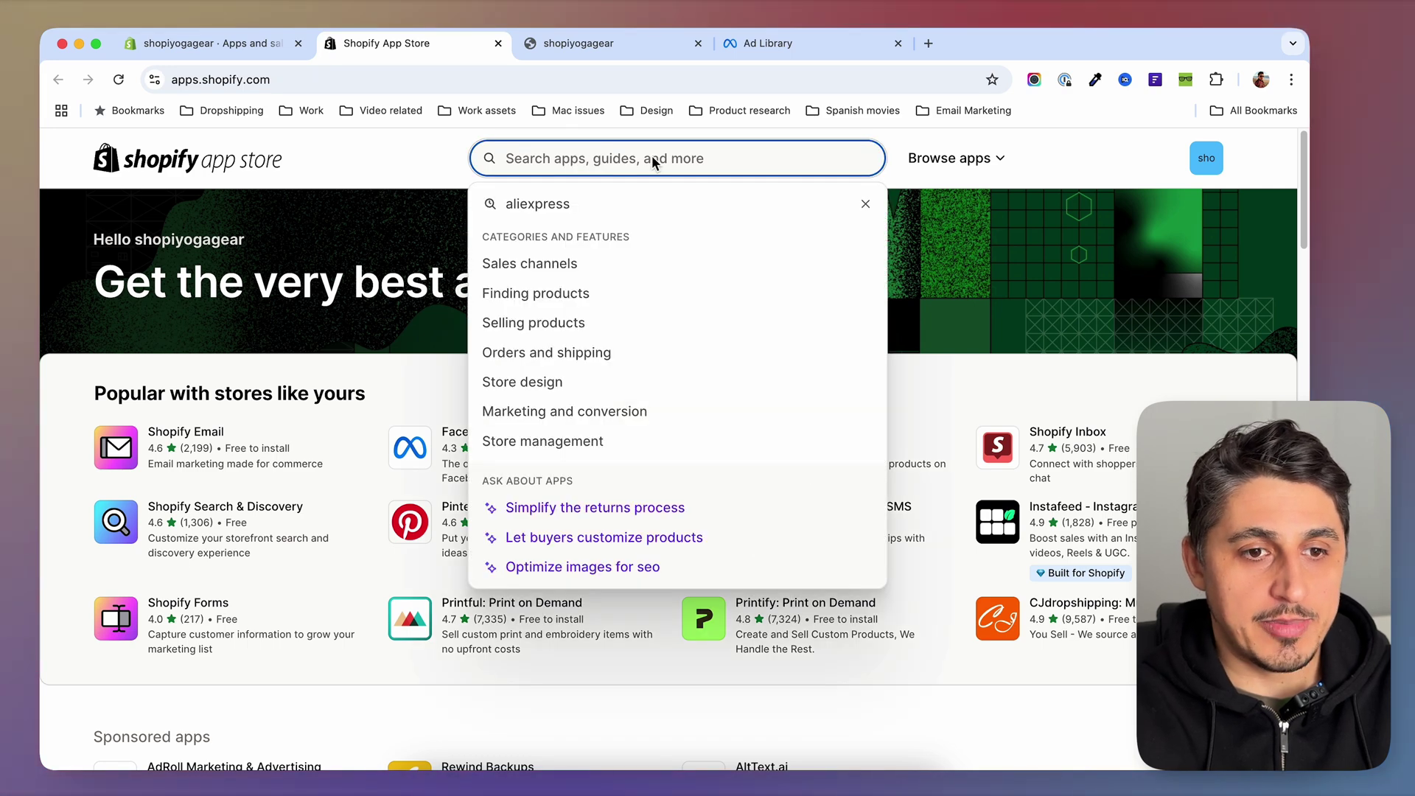
{"action": "left_click", "coordinate": [526, 209]}
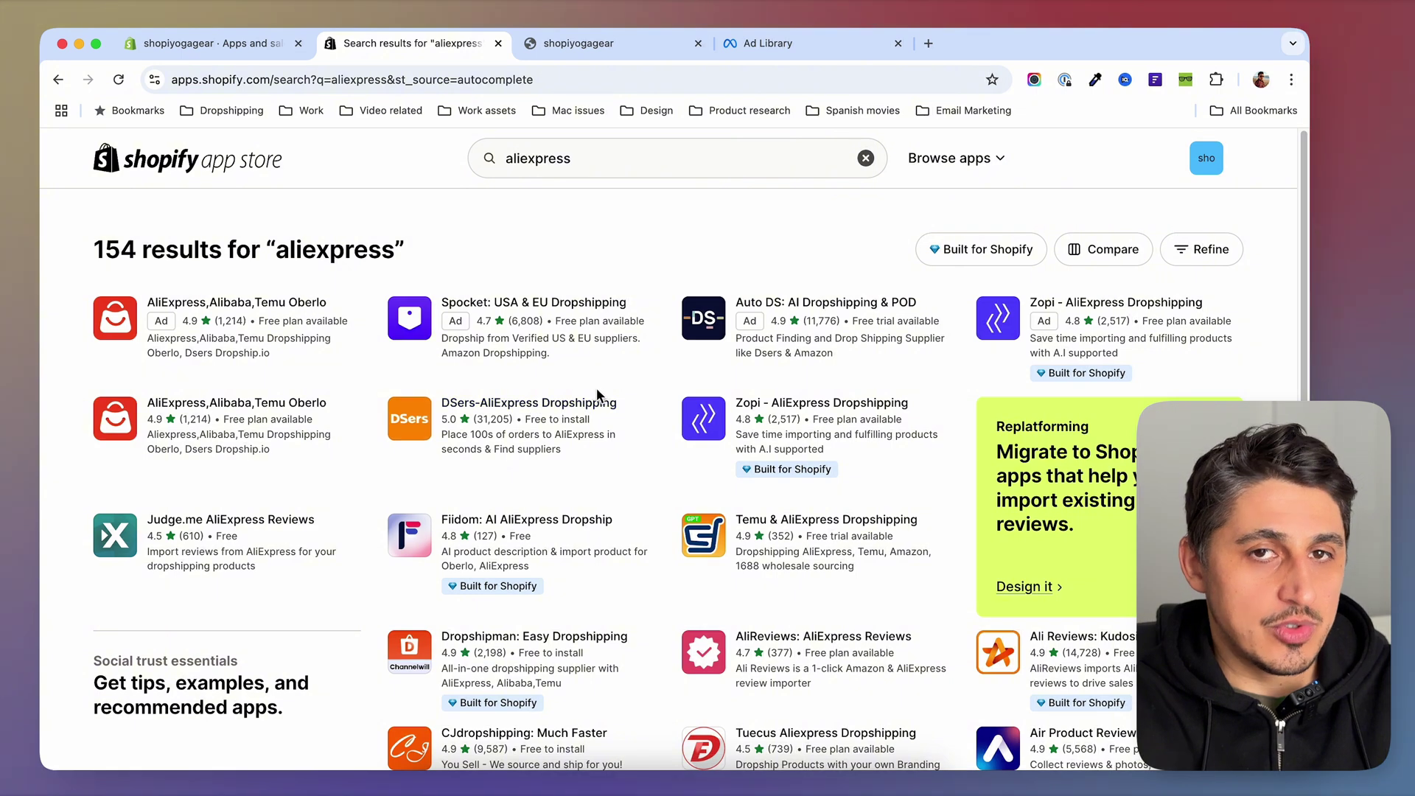
{"action": "left_click", "coordinate": [515, 403]}
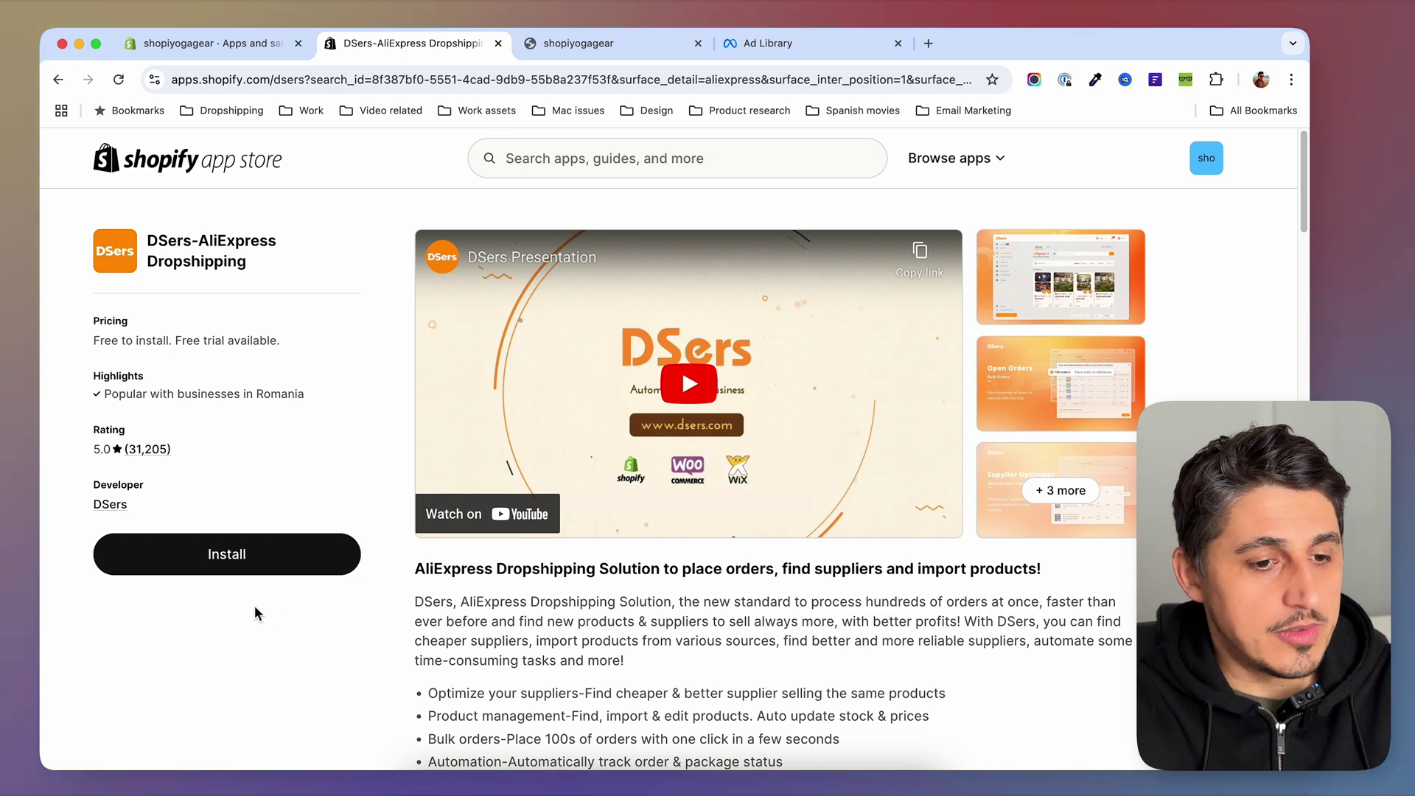
Step: Install the DSers-AliExpress Dropshipping app, reviewing its personal data and store data permissions before approving
{"action": "left_click", "coordinate": [224, 556]}
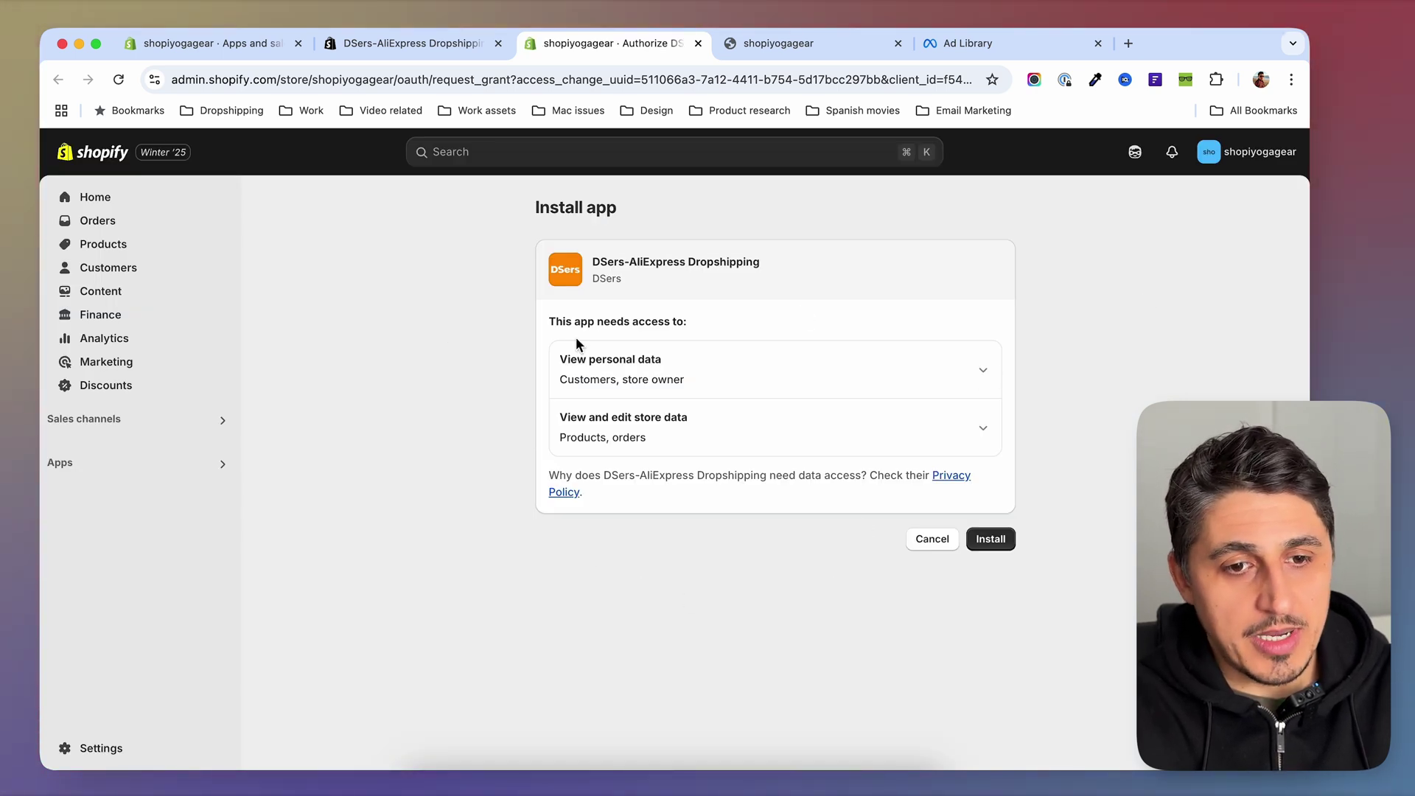
{"action": "left_click", "coordinate": [984, 369]}
{"action": "left_click", "coordinate": [984, 369]}
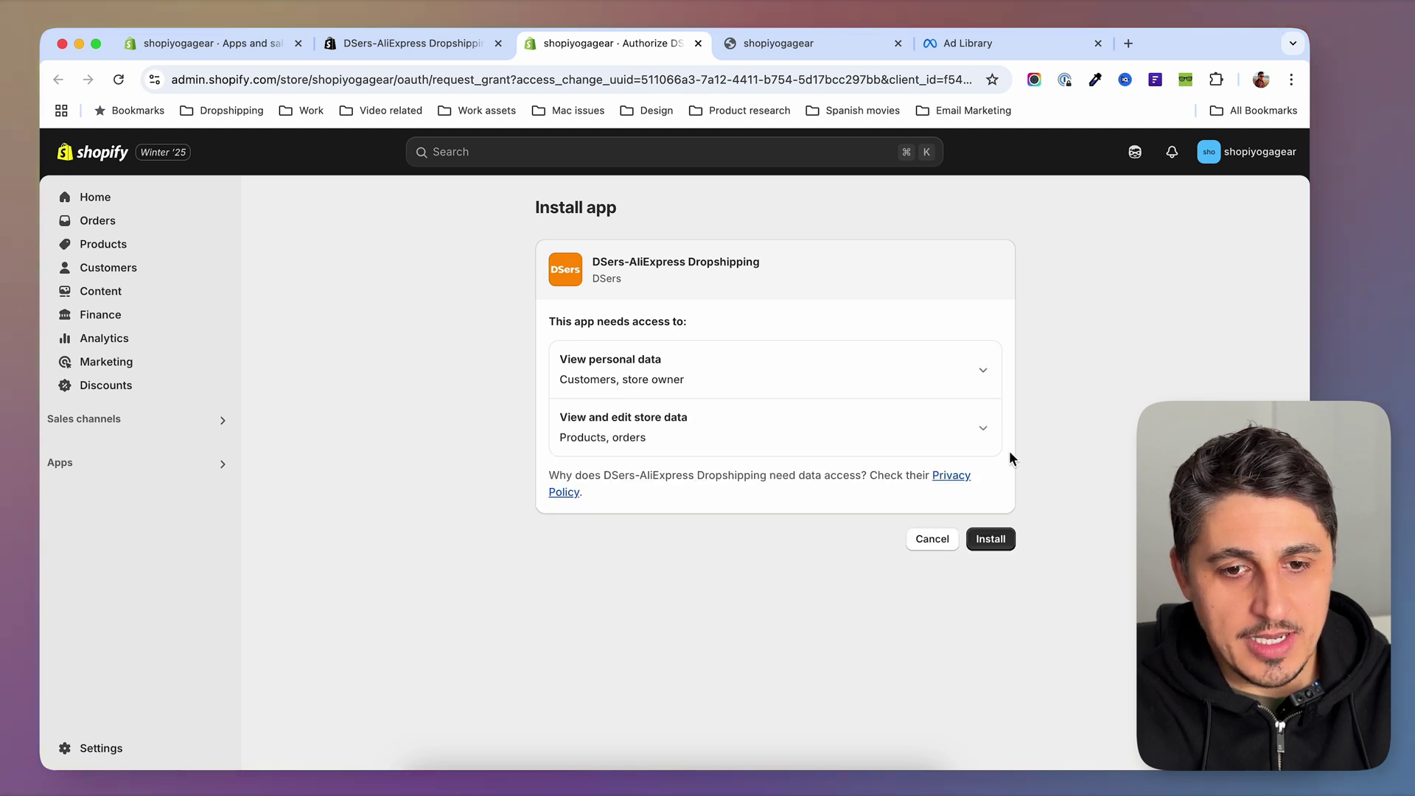
{"action": "left_click", "coordinate": [984, 429]}
{"action": "left_click", "coordinate": [984, 432]}
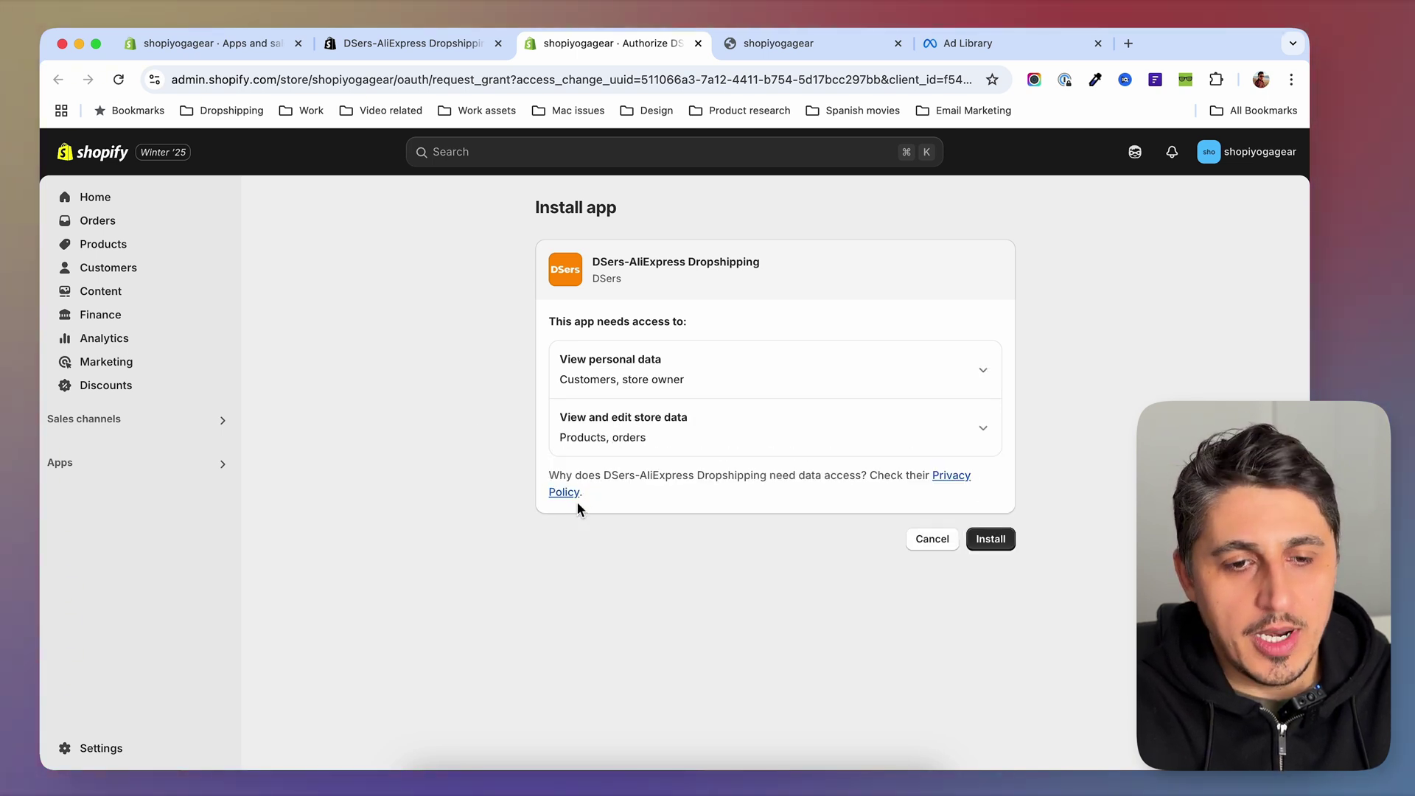
{"action": "left_click", "coordinate": [990, 539]}
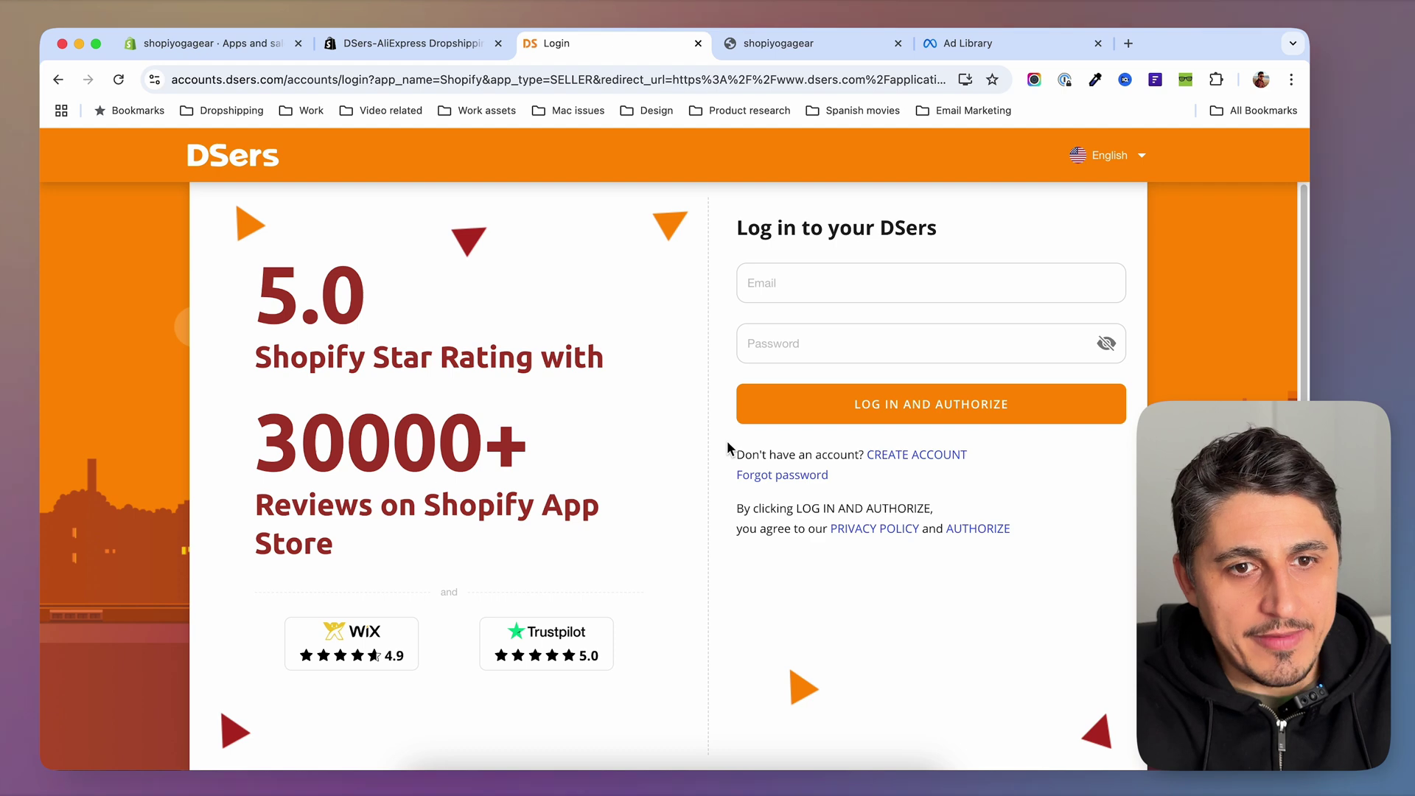
Step: Create a new DSers account with the e-mail address and account password, and authorize binding it to Shopify
{"action": "left_click", "coordinate": [943, 454]}
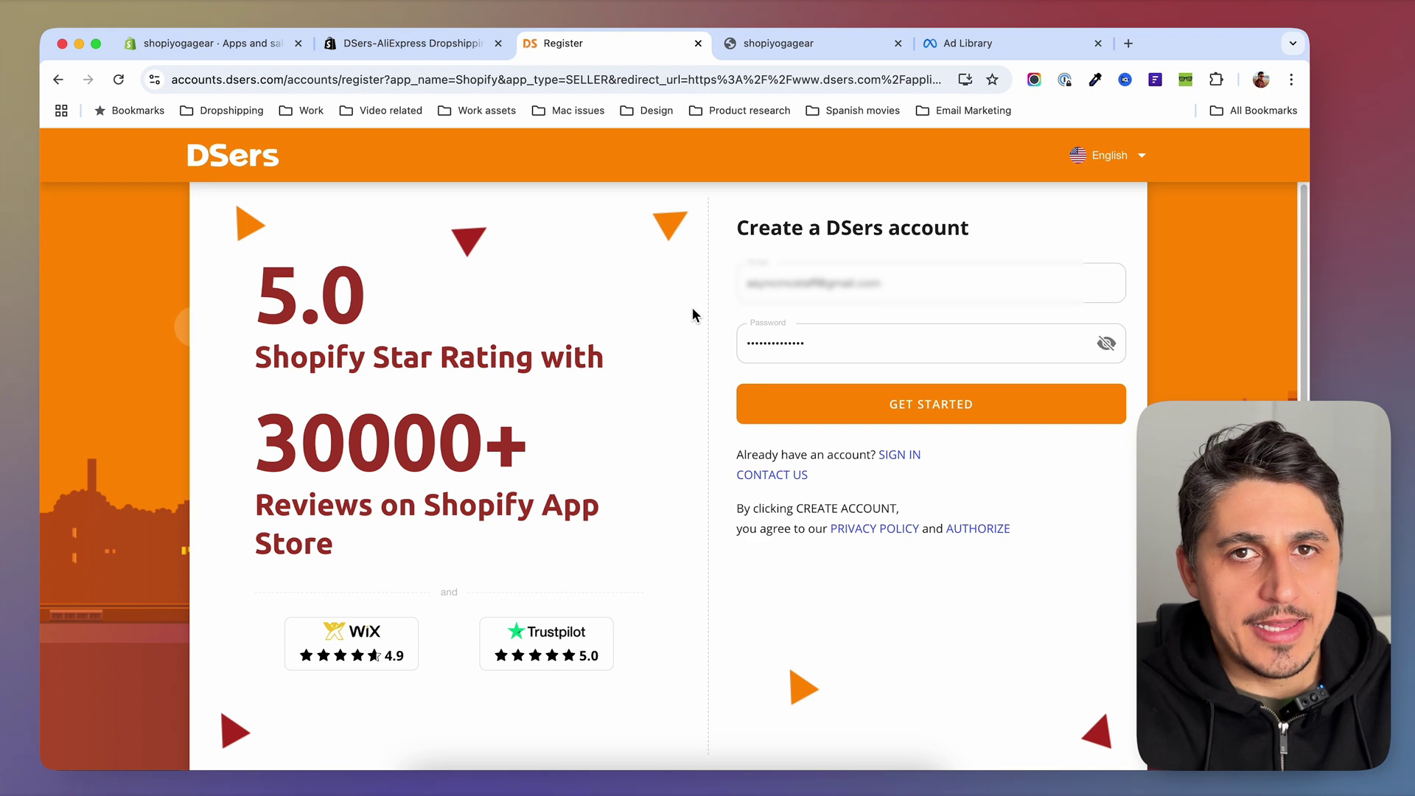
{"action": "left_click", "coordinate": [924, 413]}
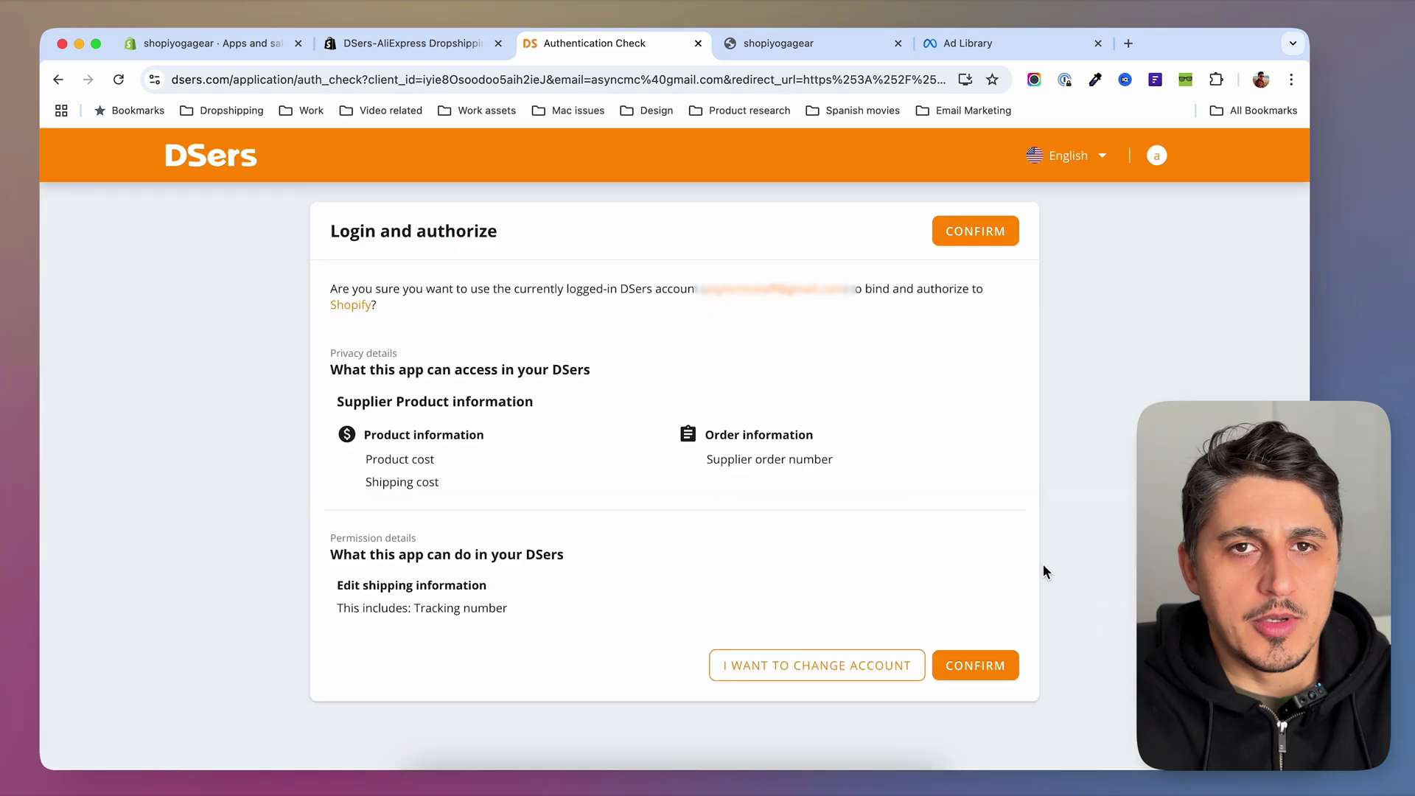
{"action": "left_click", "coordinate": [975, 666]}
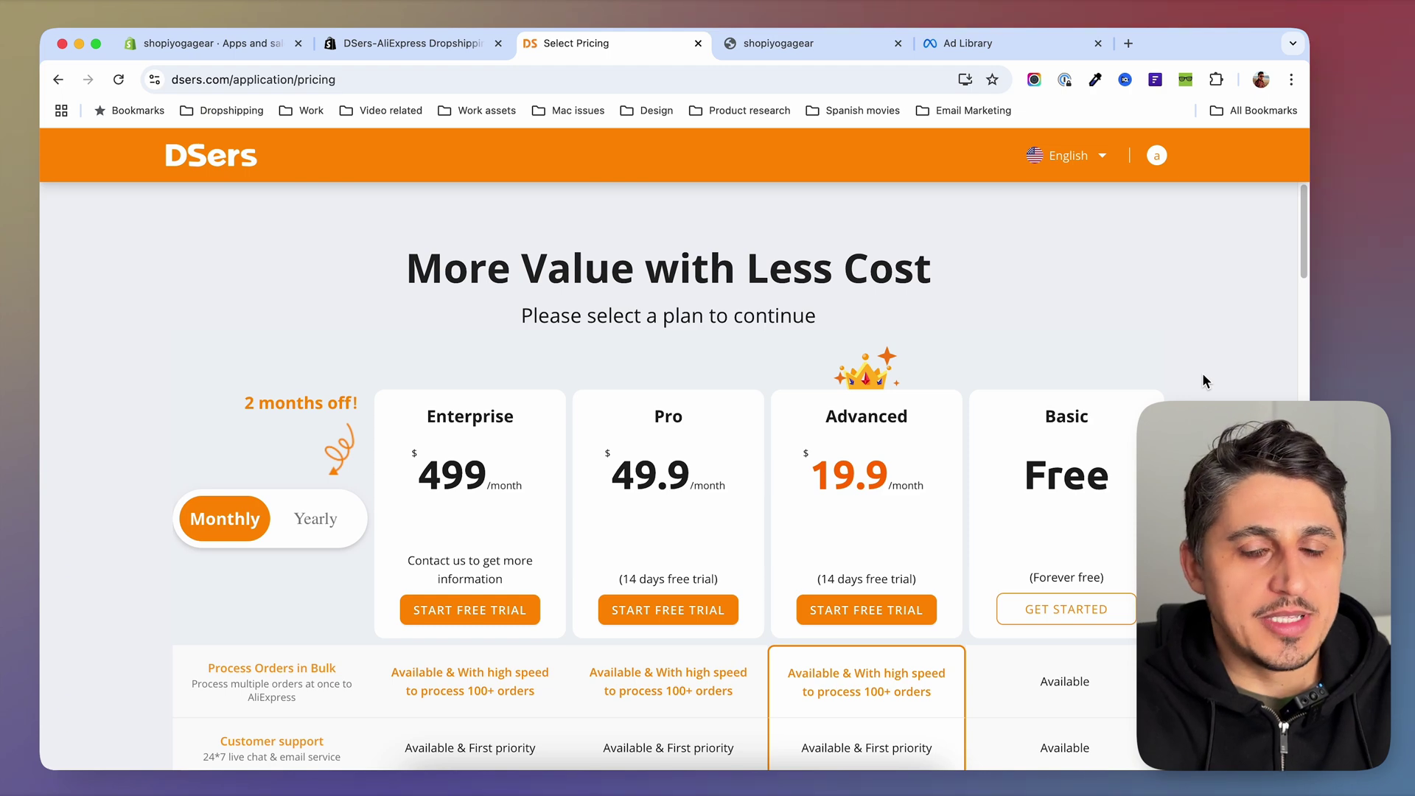
Step: Compare the DSers plan features and yearly prices, and get started with the free Basic plan
{"action": "scroll", "coordinate": [1203, 379], "scroll_direction": "down", "scroll_amount": 2}
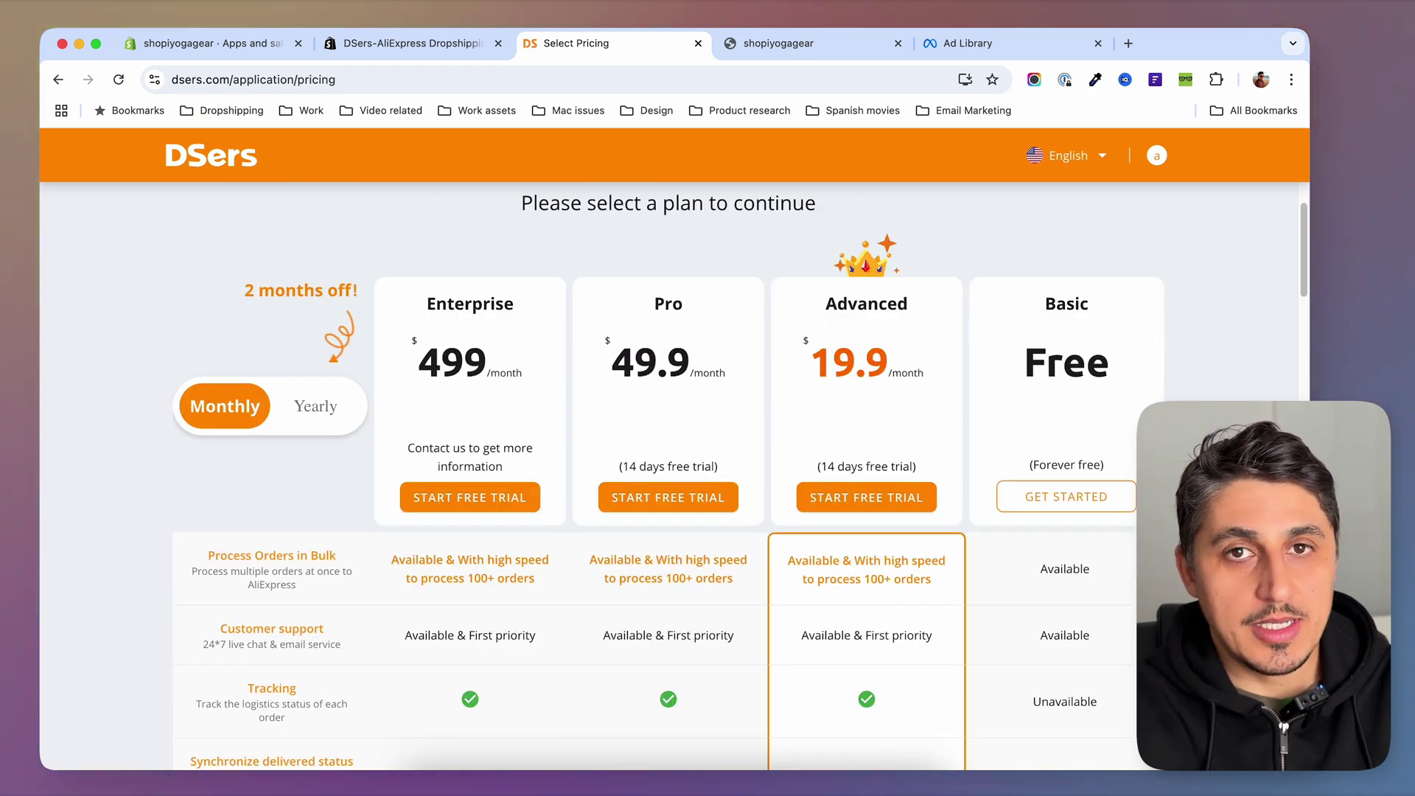
{"action": "scroll", "coordinate": [1187, 392], "scroll_direction": "up", "scroll_amount": 2}
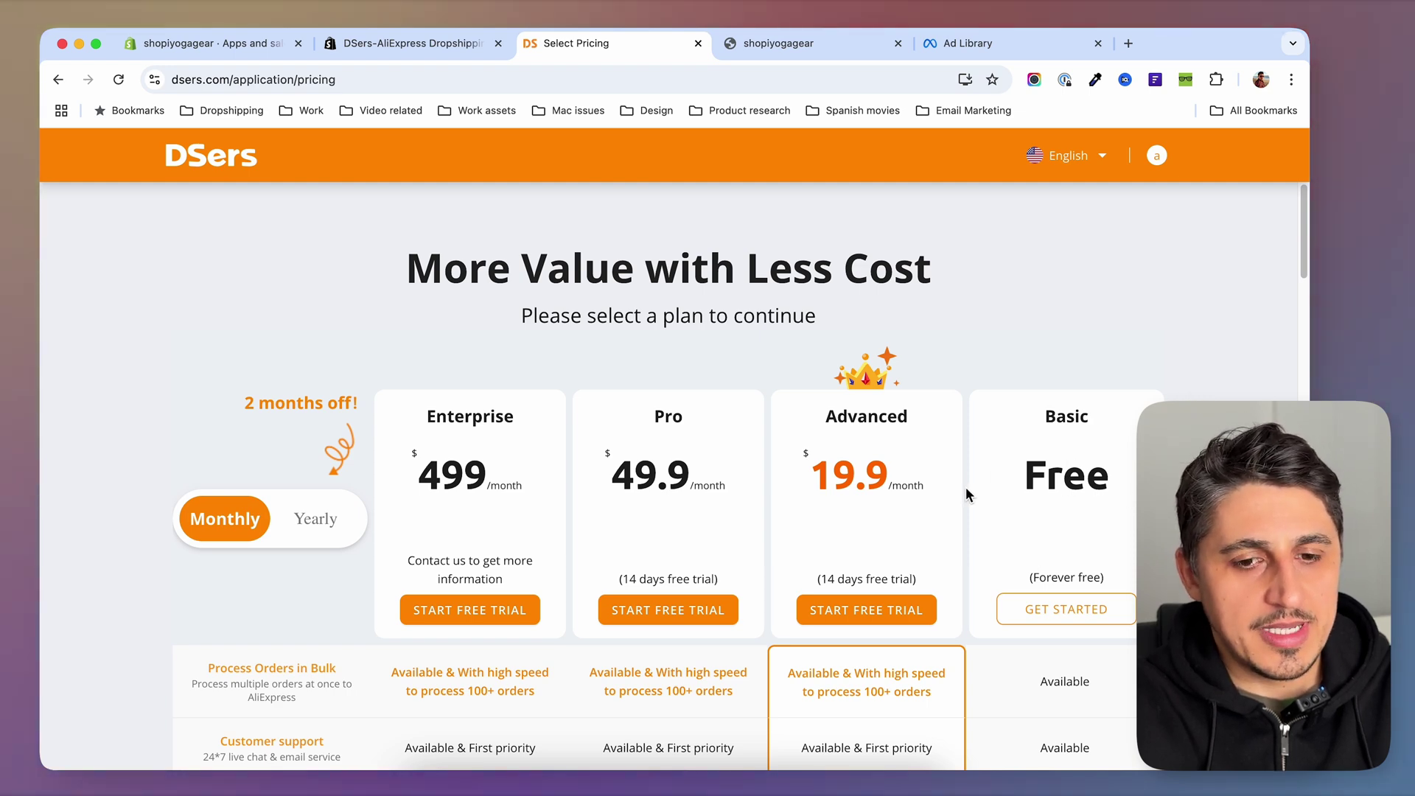
{"action": "scroll", "coordinate": [966, 490], "scroll_direction": "down", "scroll_amount": 5}
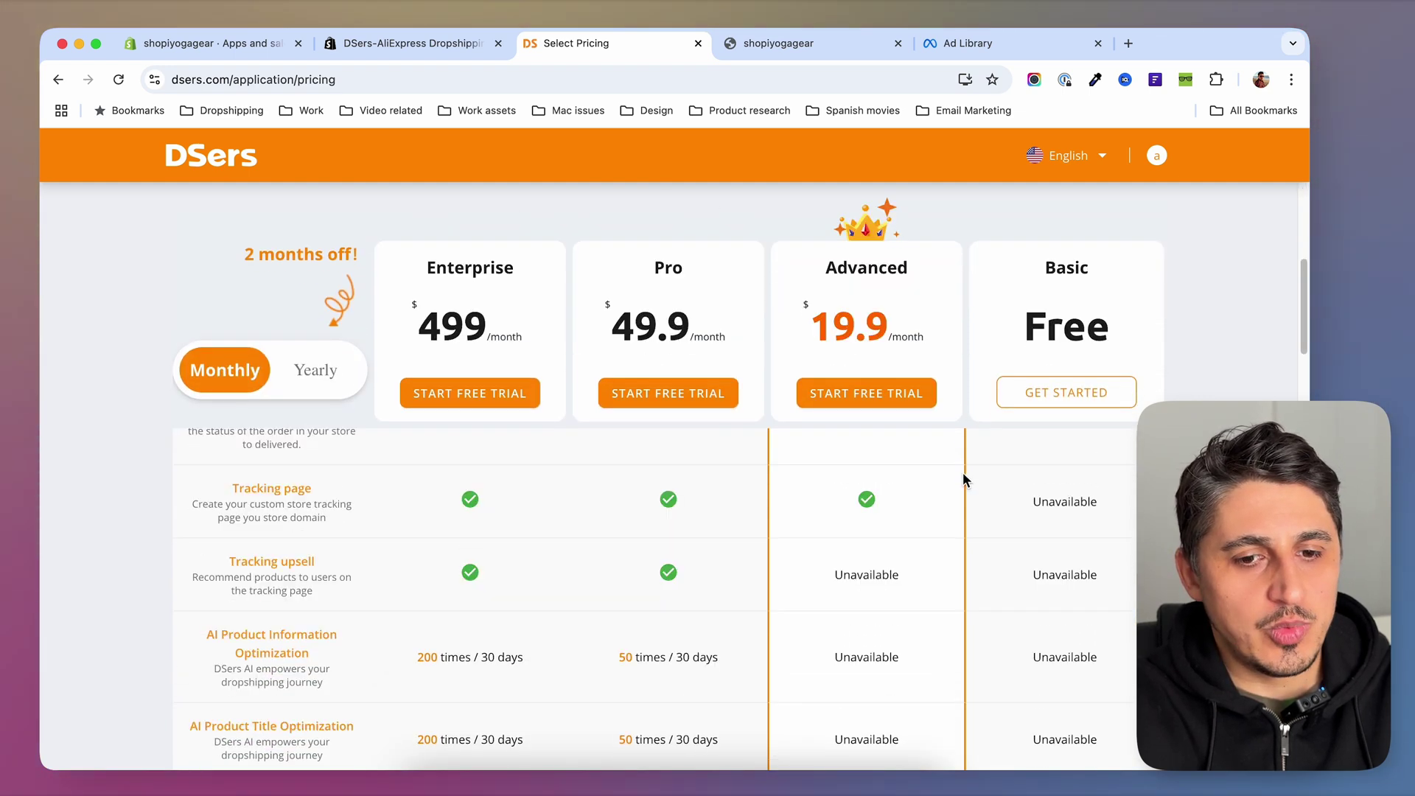
{"action": "scroll", "coordinate": [962, 470], "scroll_direction": "up", "scroll_amount": 10}
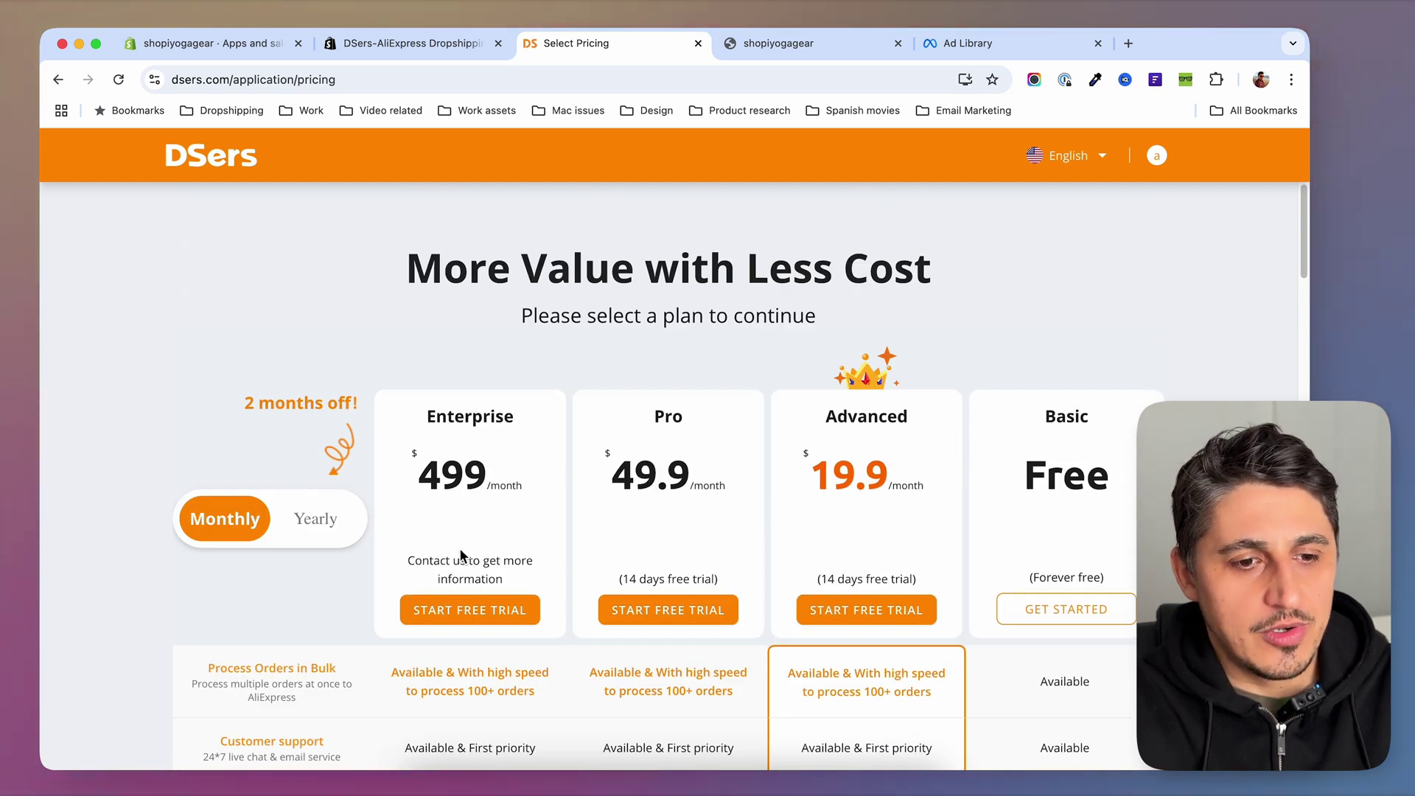
{"action": "left_click", "coordinate": [316, 522]}
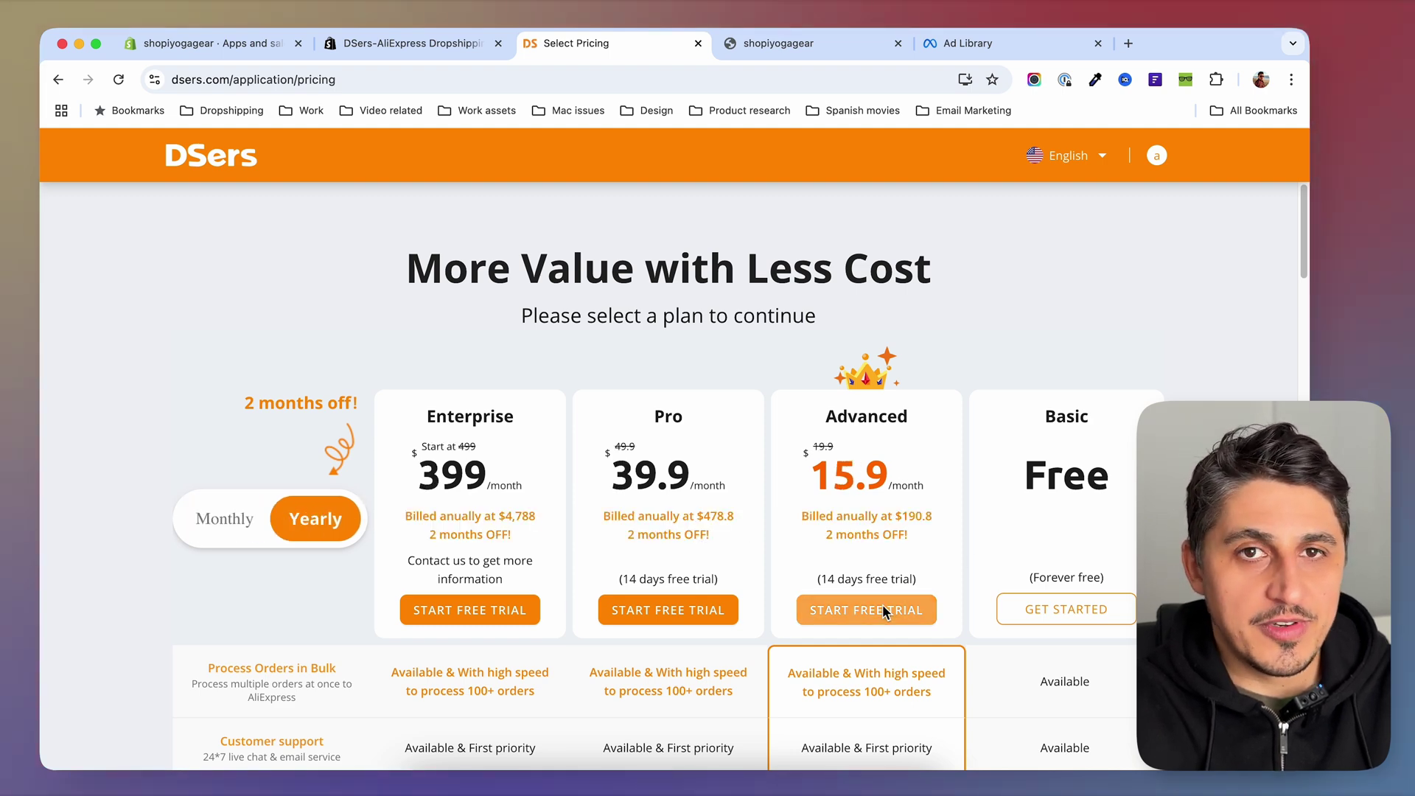
{"action": "left_click", "coordinate": [1082, 610]}
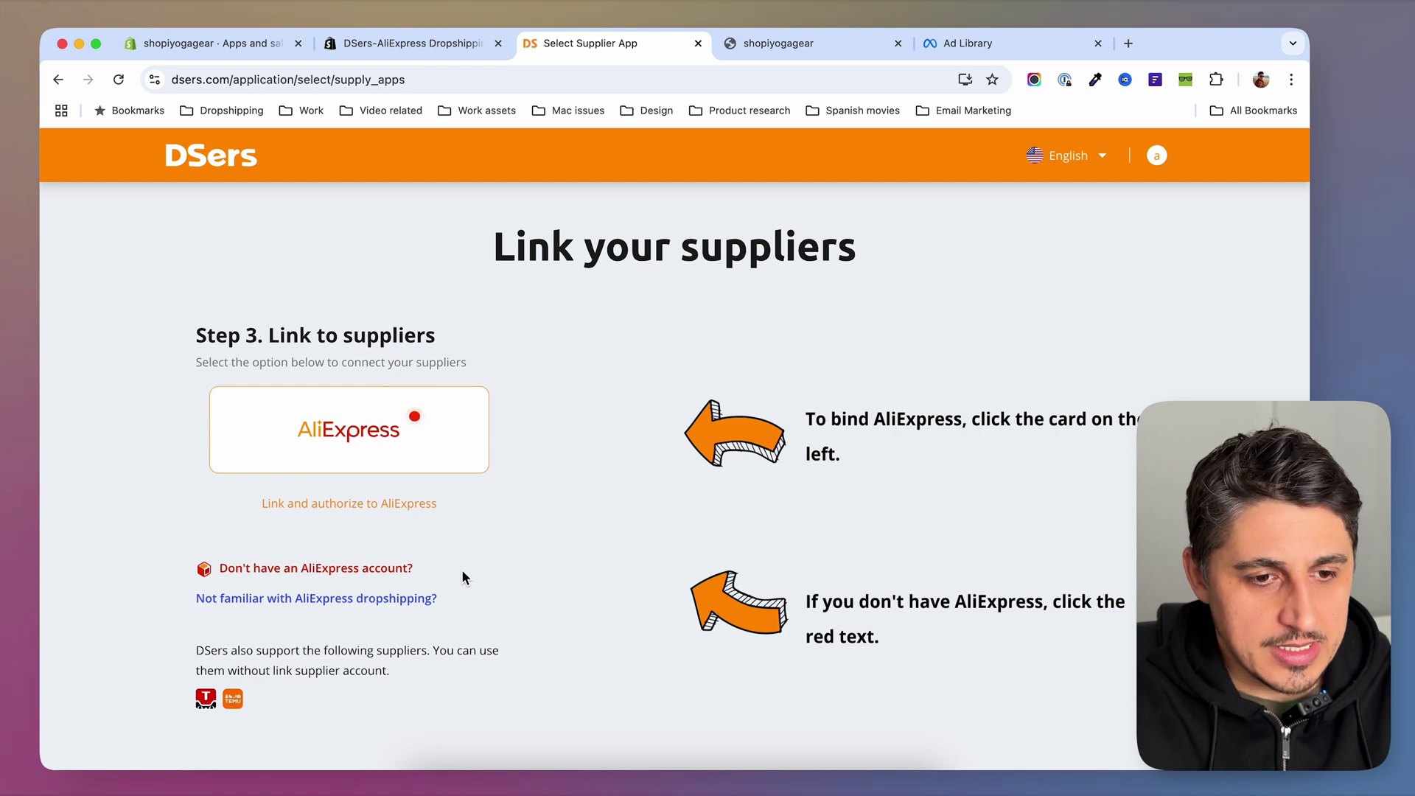
Step: Check the AliExpress account in its own tab, and link it to DSers by logging in and authorizing access
{"action": "left_click", "coordinate": [359, 567]}
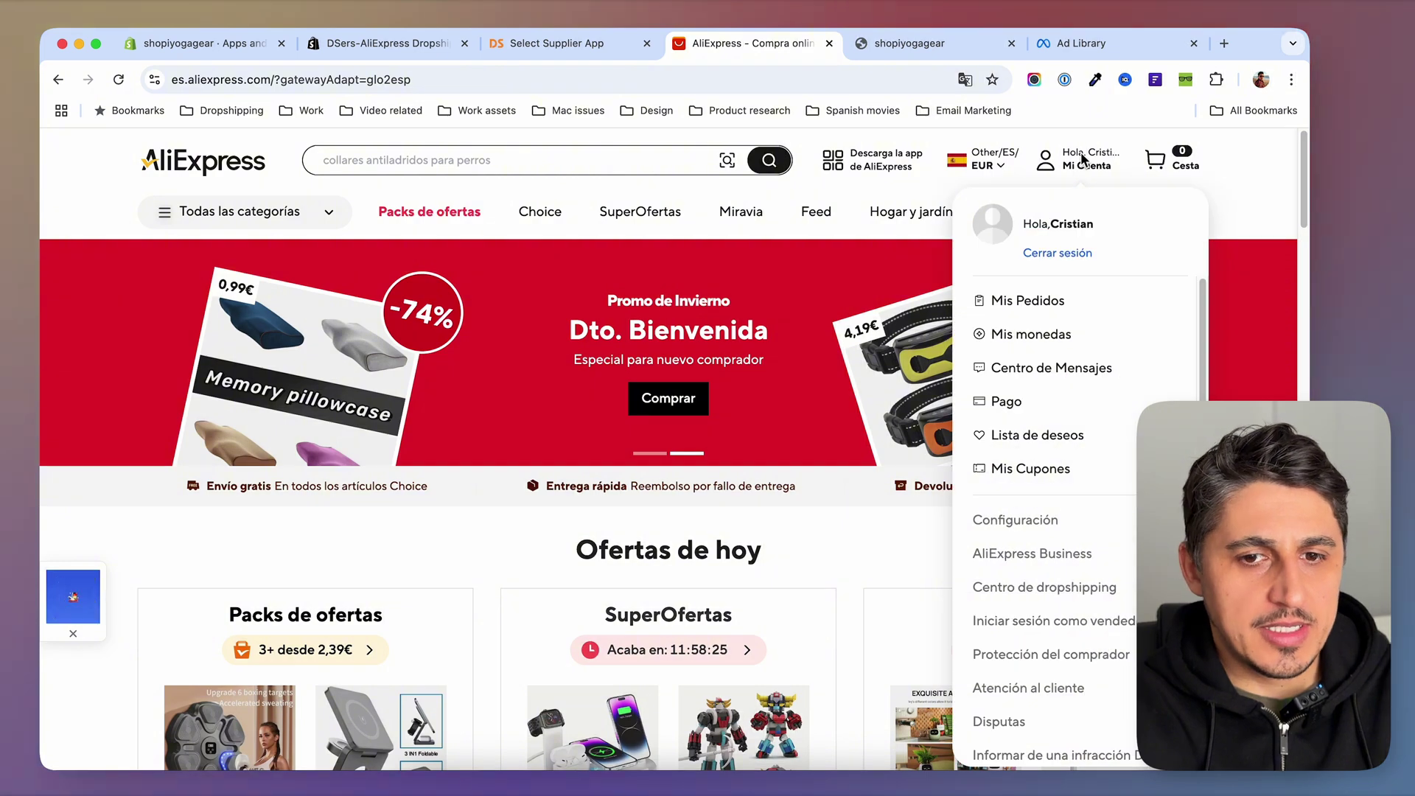
{"action": "left_click", "coordinate": [569, 53]}
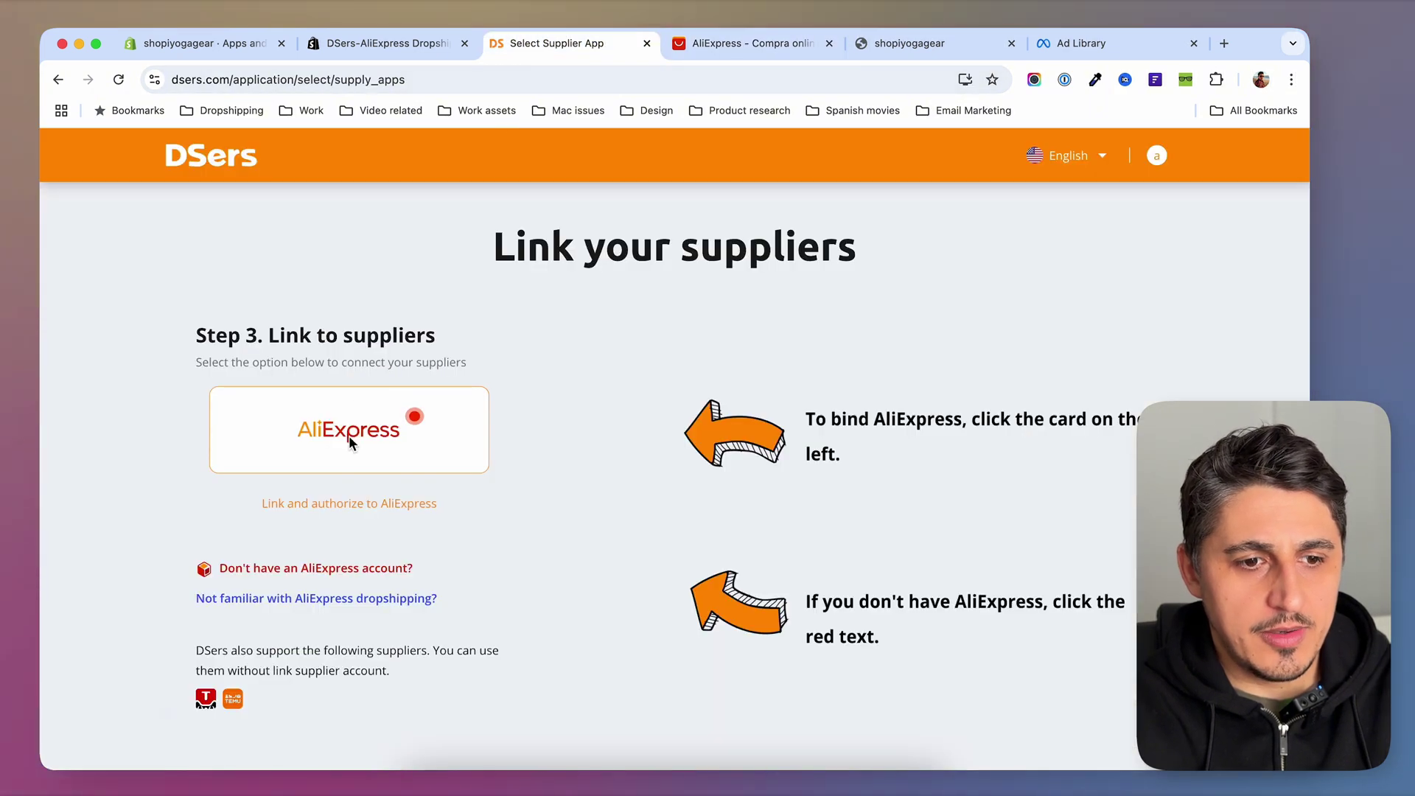
{"action": "left_click", "coordinate": [351, 441]}
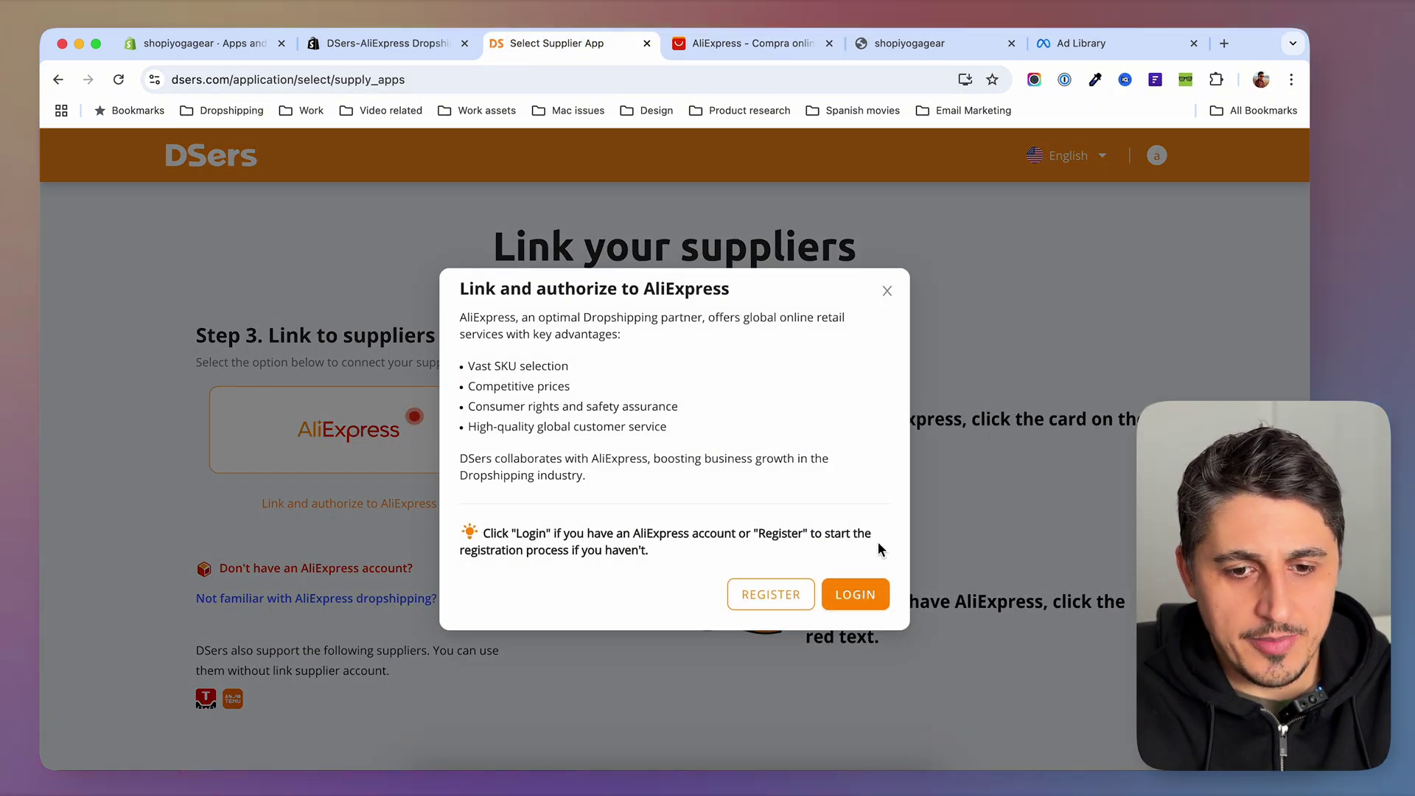
{"action": "left_click", "coordinate": [855, 594]}
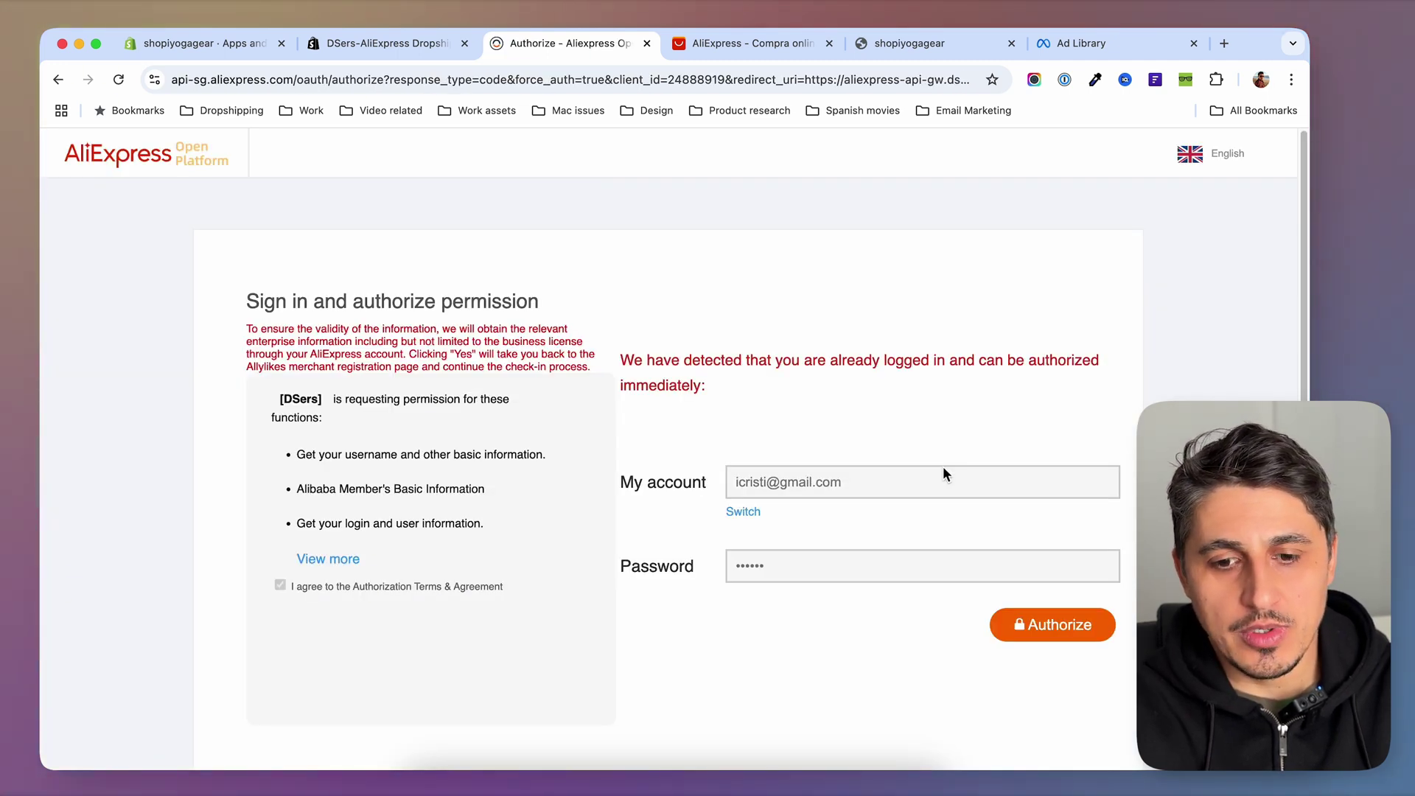
{"action": "left_click", "coordinate": [1060, 625]}
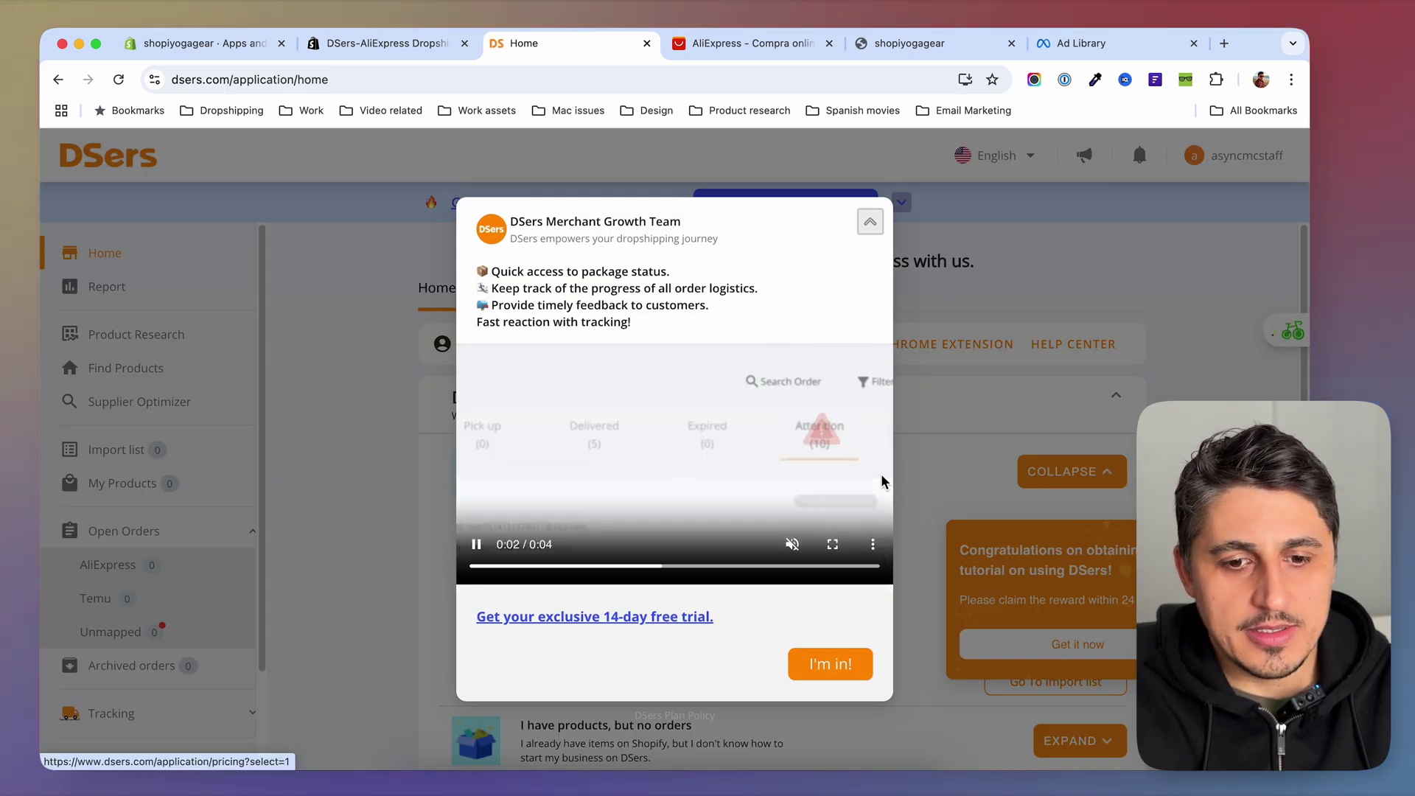
Step: Dismiss the DSers free trial popup, look through the Dropshipping Guide and collapse it
{"action": "left_click", "coordinate": [388, 543]}
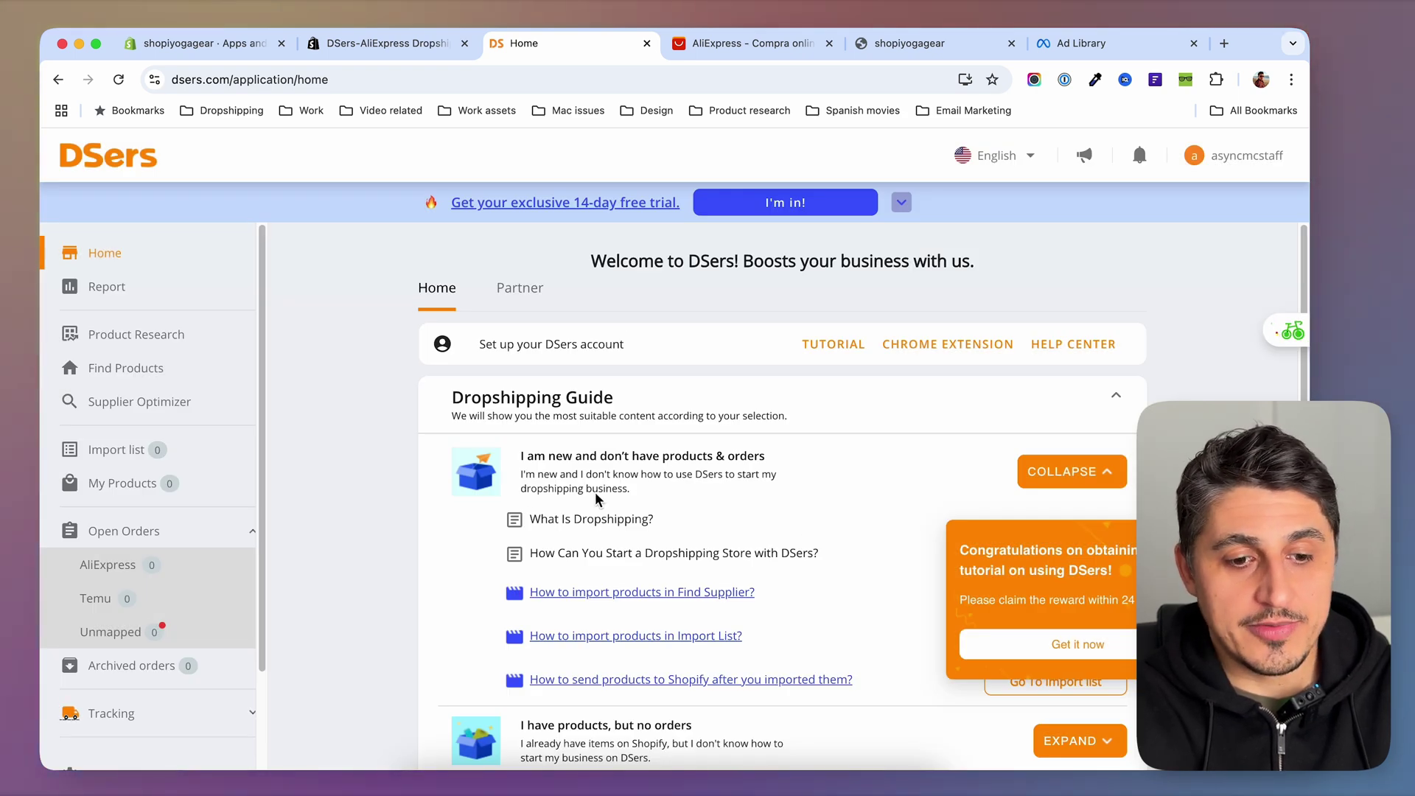
{"action": "scroll", "coordinate": [417, 582], "scroll_direction": "down", "scroll_amount": 2}
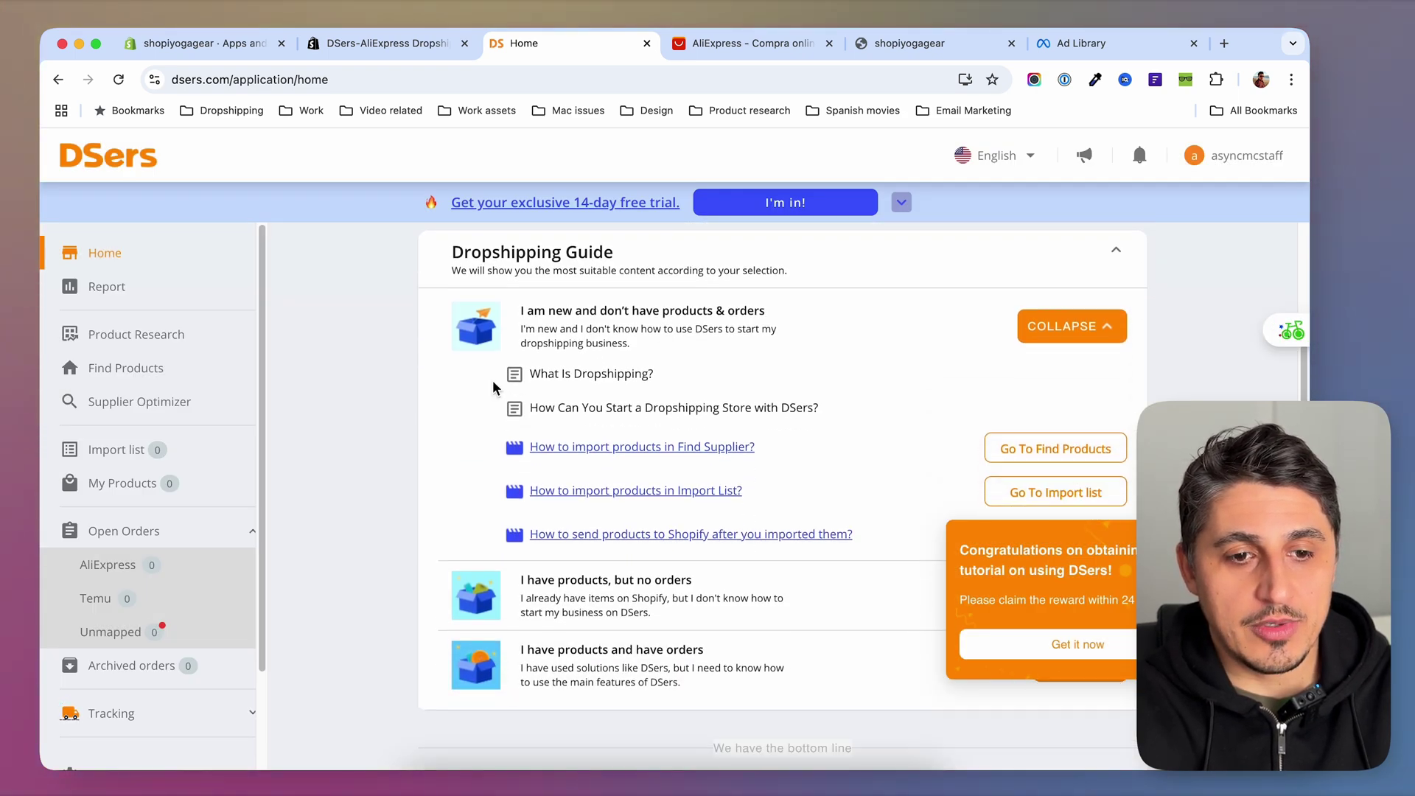
{"action": "scroll", "coordinate": [745, 474], "scroll_direction": "up", "scroll_amount": 2}
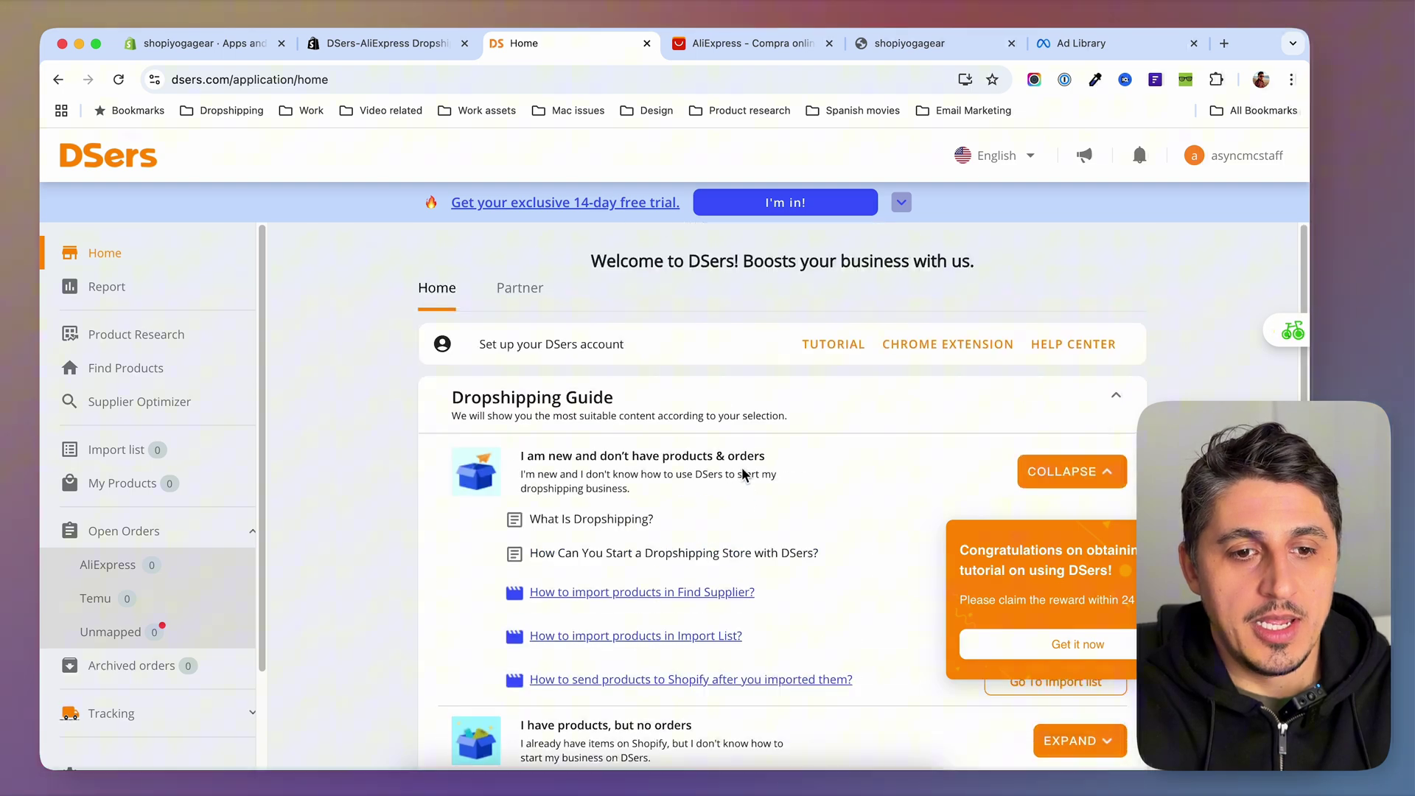
{"action": "left_click", "coordinate": [1116, 402]}
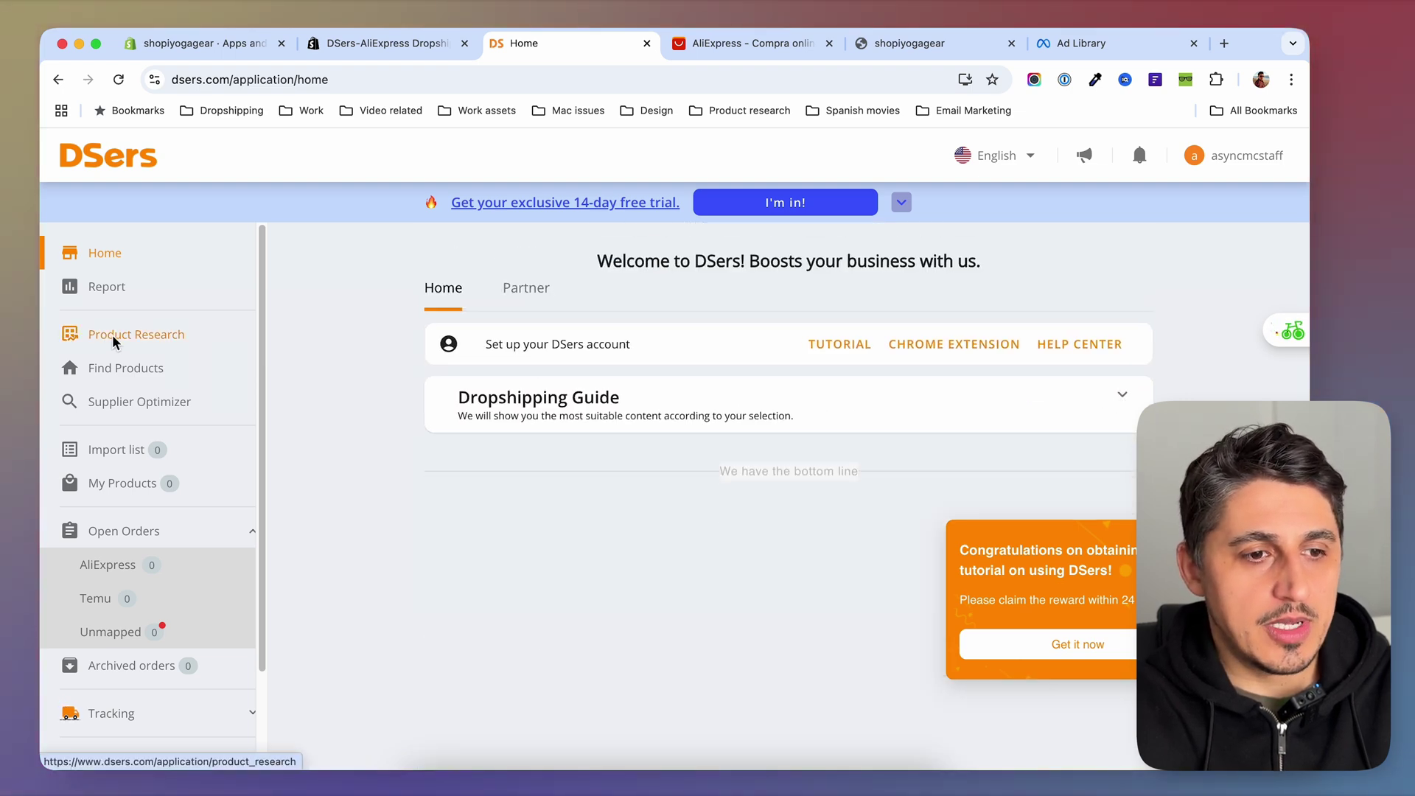
Step: Search for "yoga gear" among the AliExpress products in Find Products and browse the results
{"action": "left_click", "coordinate": [133, 376]}
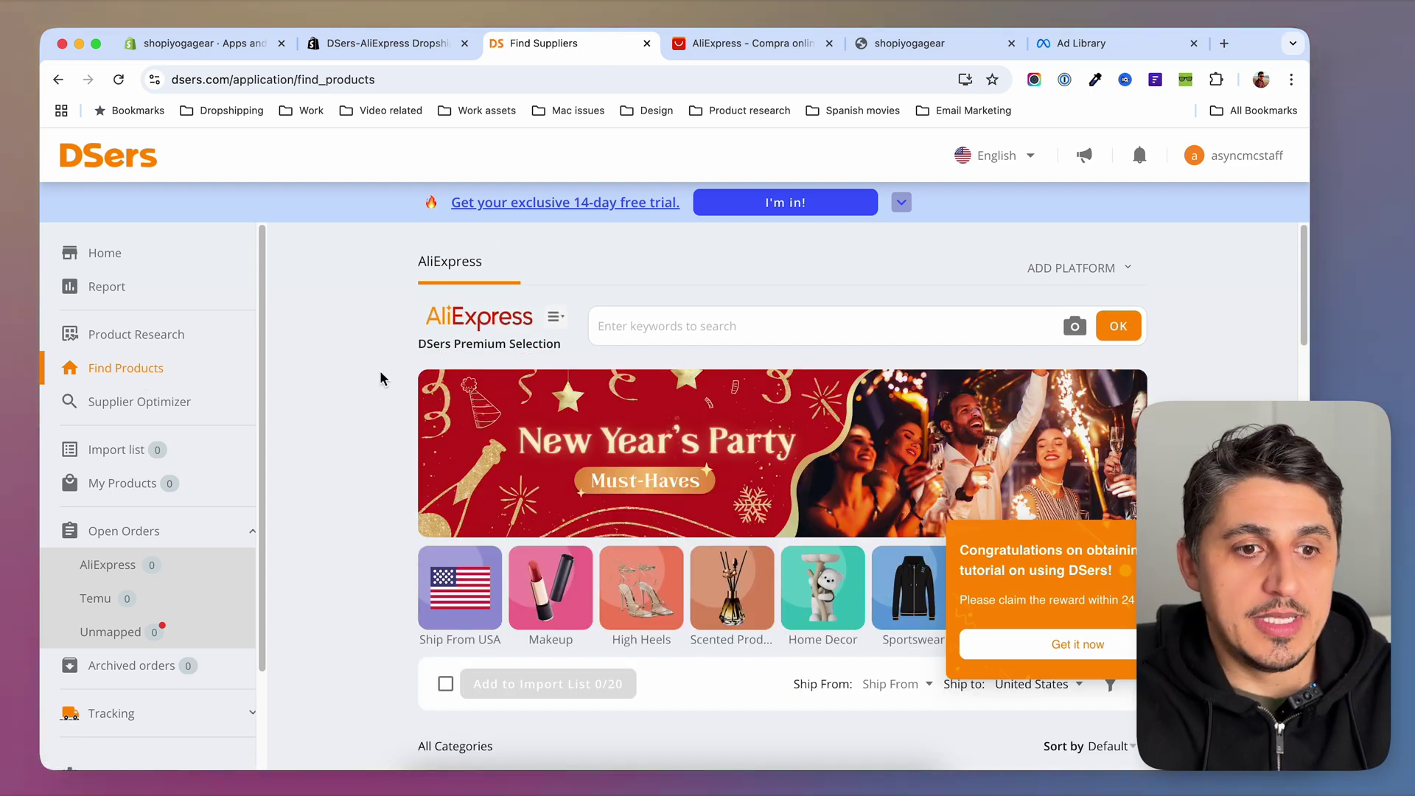
{"action": "left_click", "coordinate": [735, 319]}
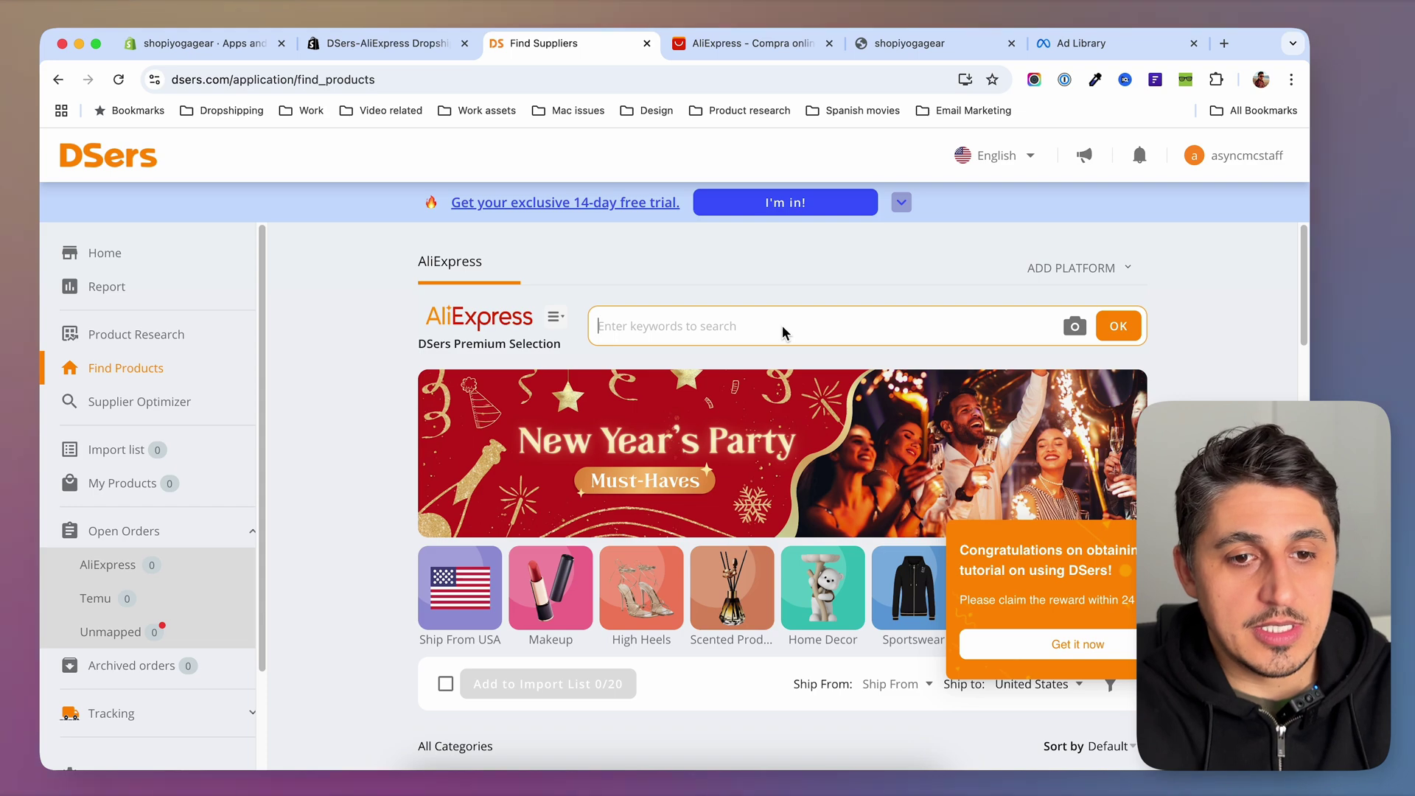
{"action": "scroll", "coordinate": [753, 594], "scroll_direction": "down", "scroll_amount": 10}
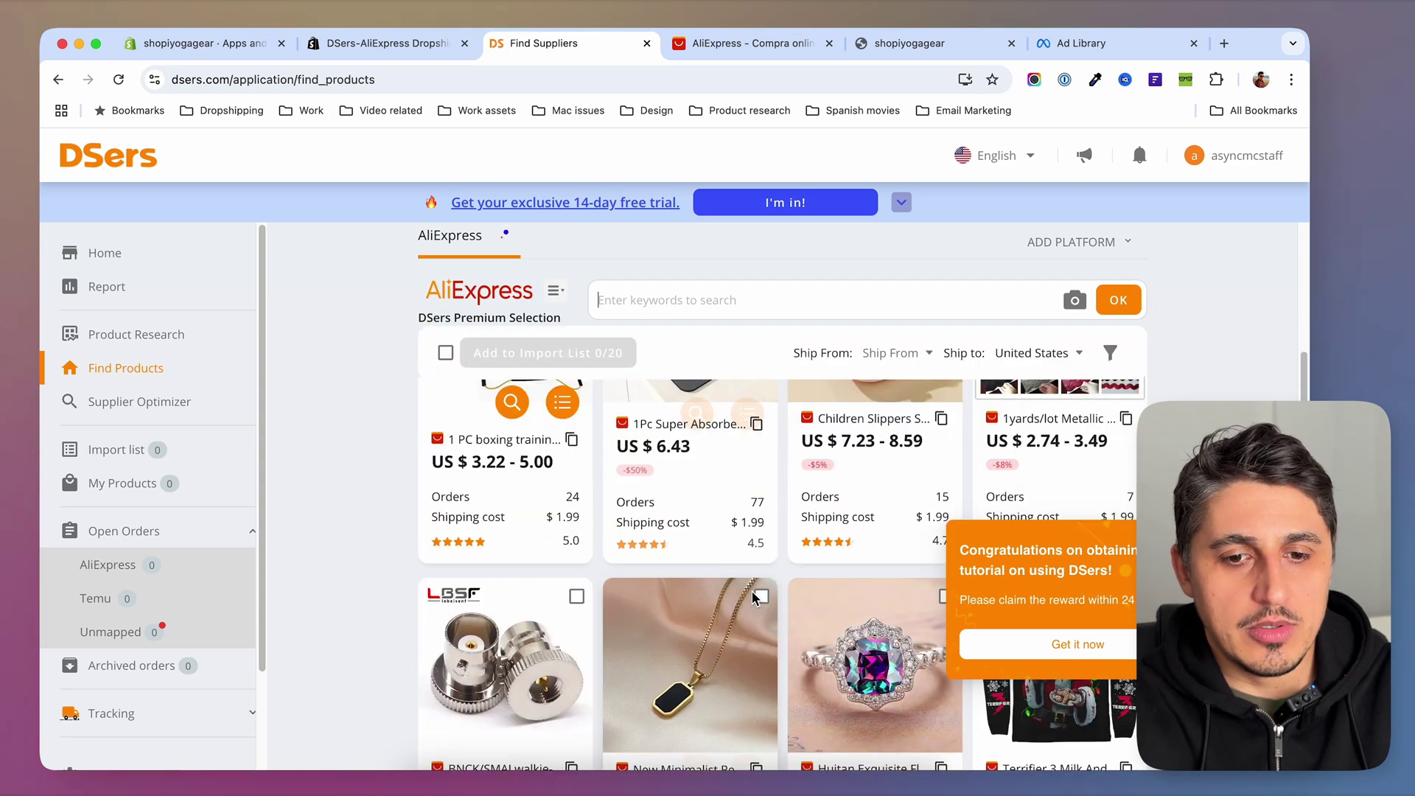
{"action": "scroll", "coordinate": [753, 594], "scroll_direction": "up", "scroll_amount": 10}
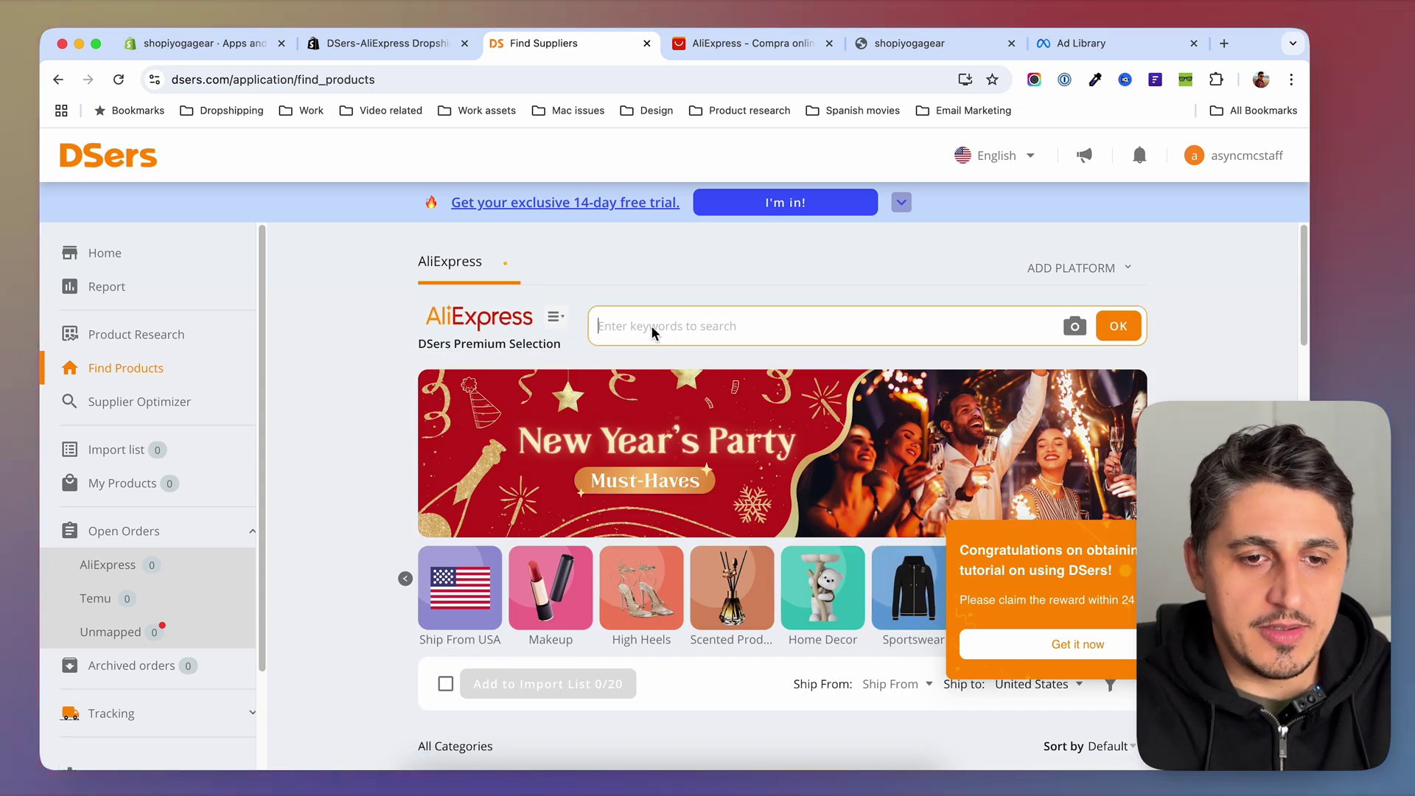
{"action": "type", "text": "yoga gear"}
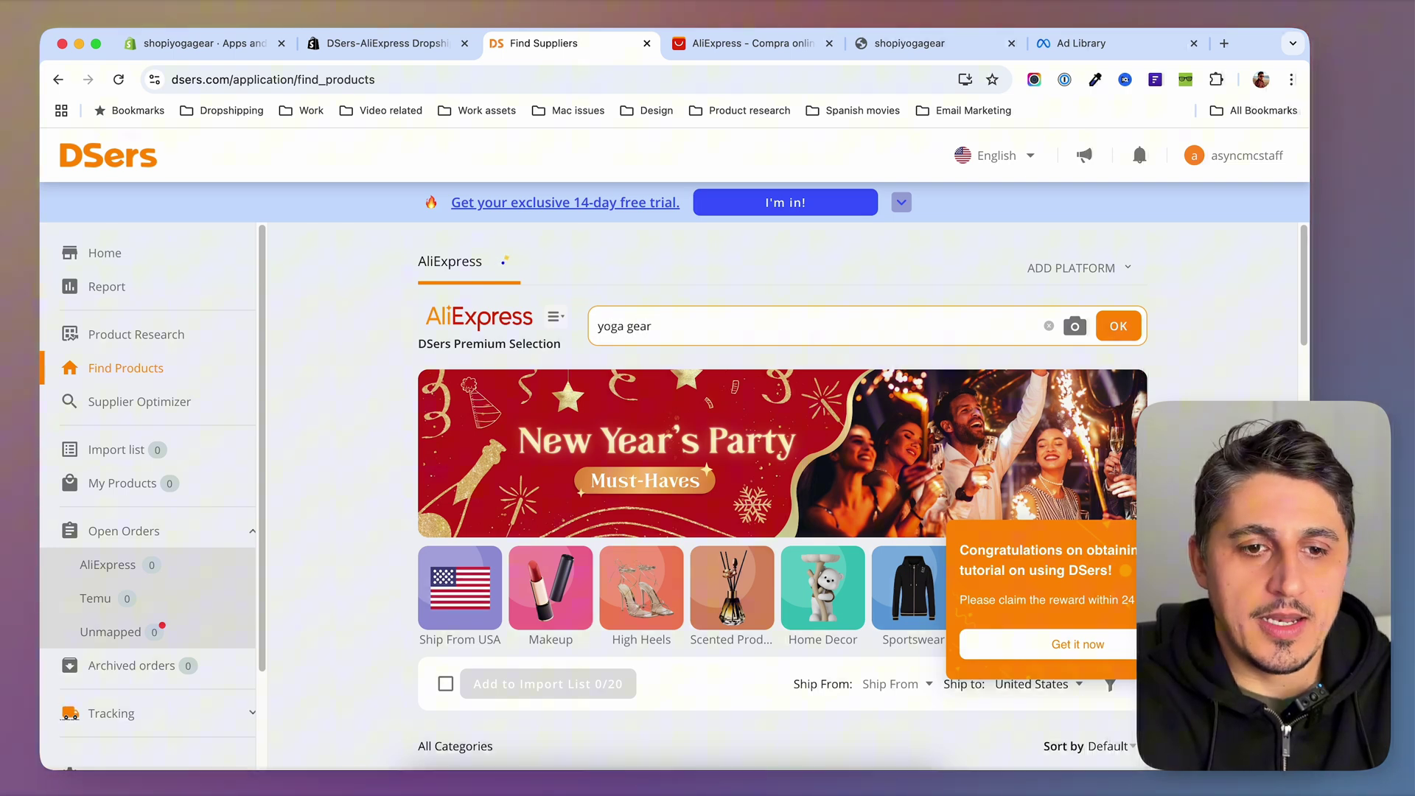
{"action": "key", "text": "Return"}
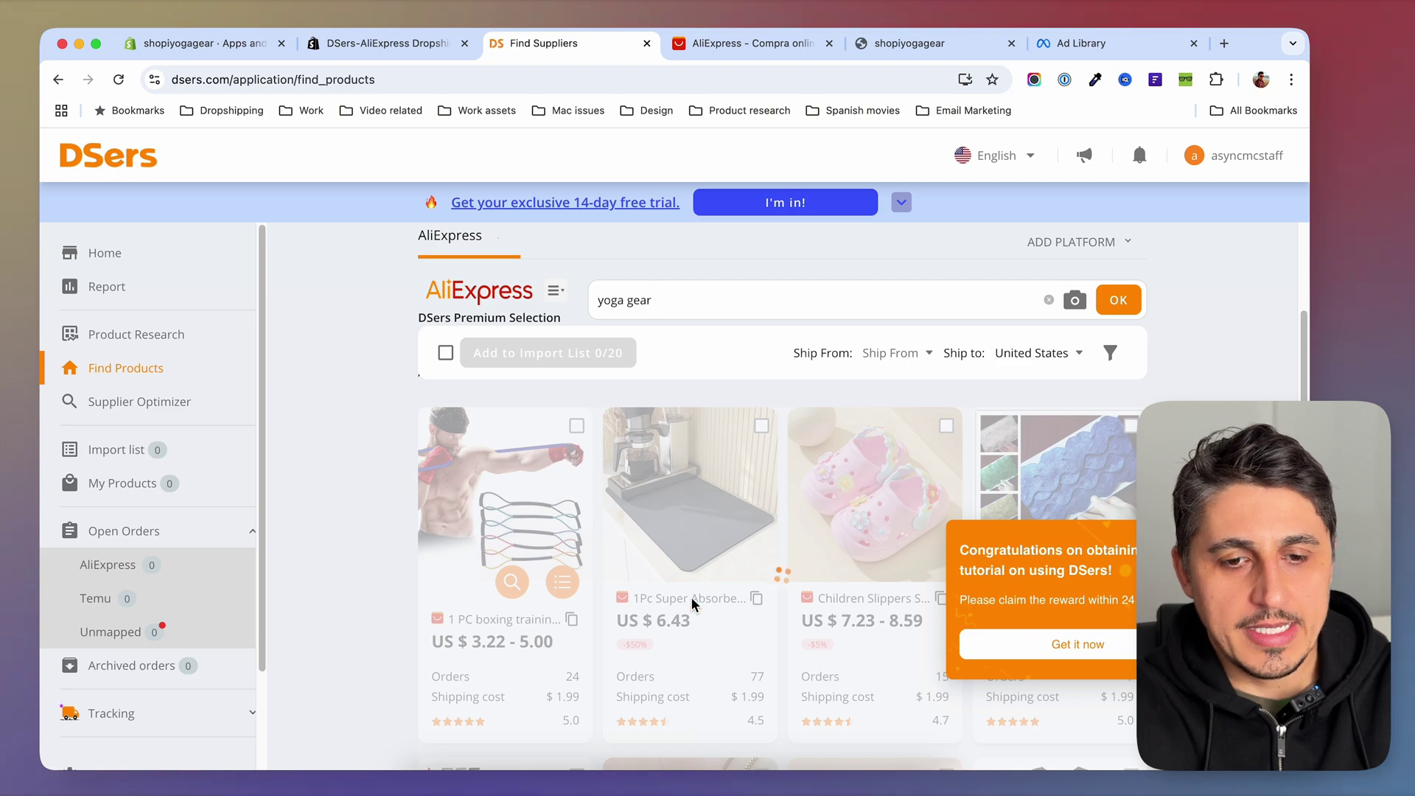
{"action": "scroll", "coordinate": [354, 521], "scroll_direction": "down", "scroll_amount": 3}
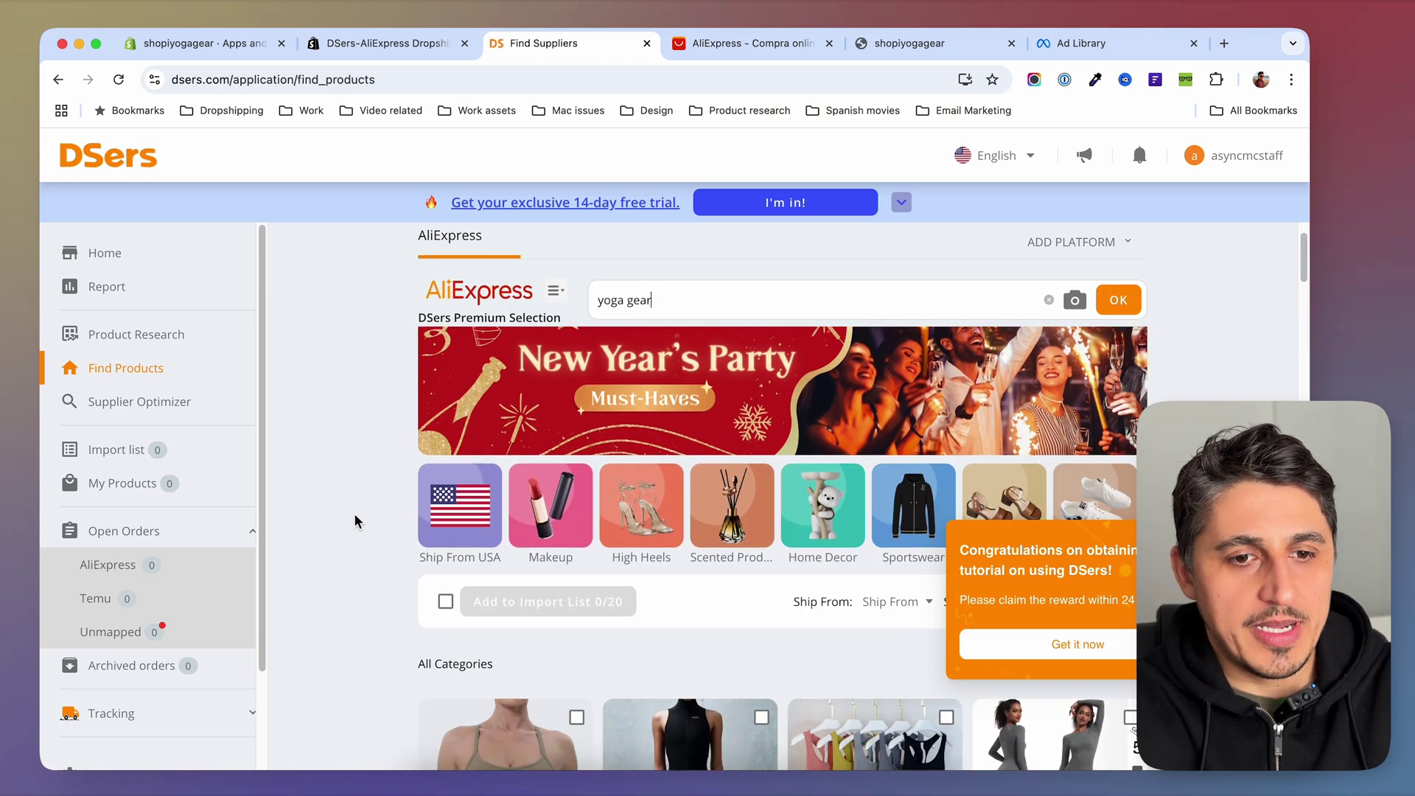
Step: Browse the yoga gear results, look up similar supplier offers for the first women's bra with Supplier Optimizer, and close that comparison
{"action": "scroll", "coordinate": [360, 514], "scroll_direction": "down", "scroll_amount": 2}
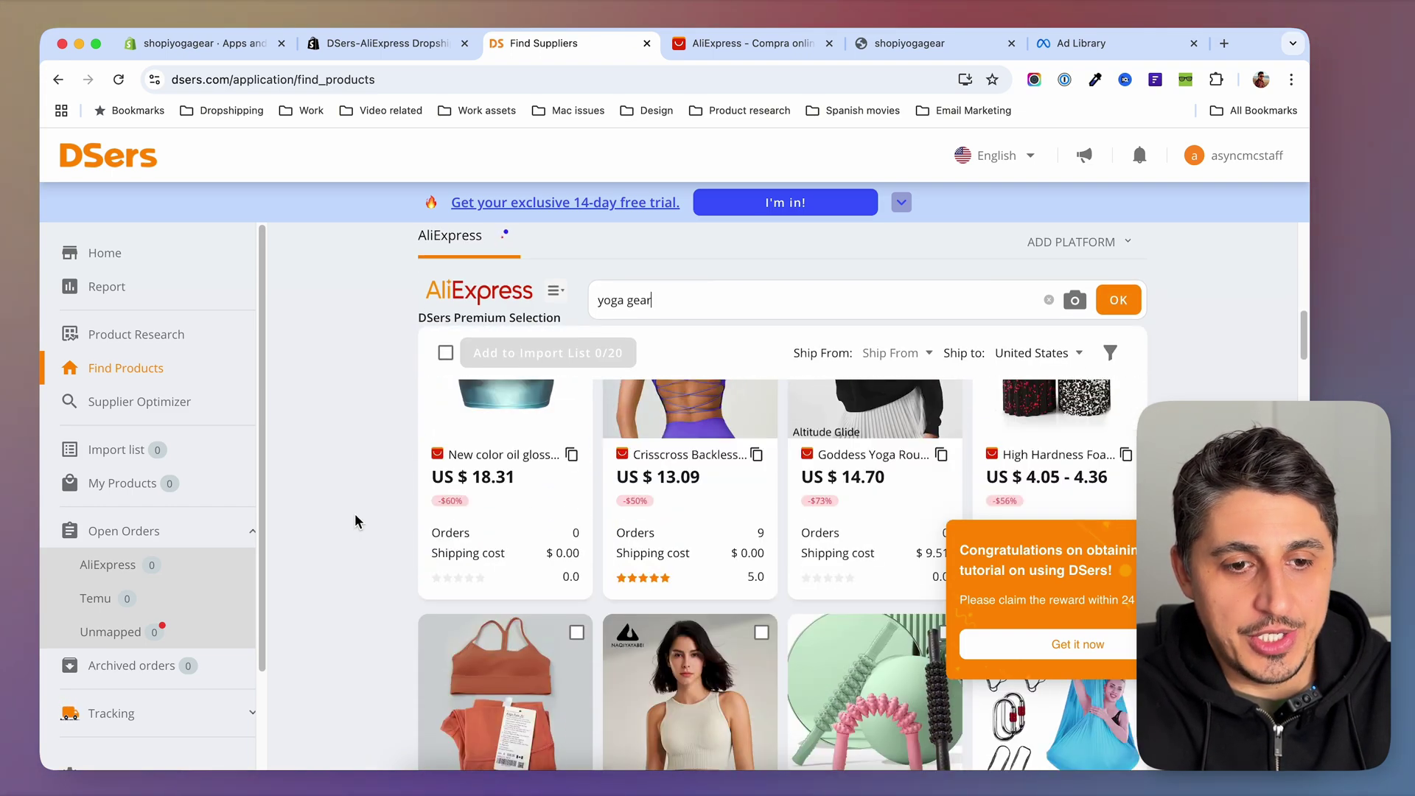
{"action": "scroll", "coordinate": [381, 494], "scroll_direction": "up", "scroll_amount": 6}
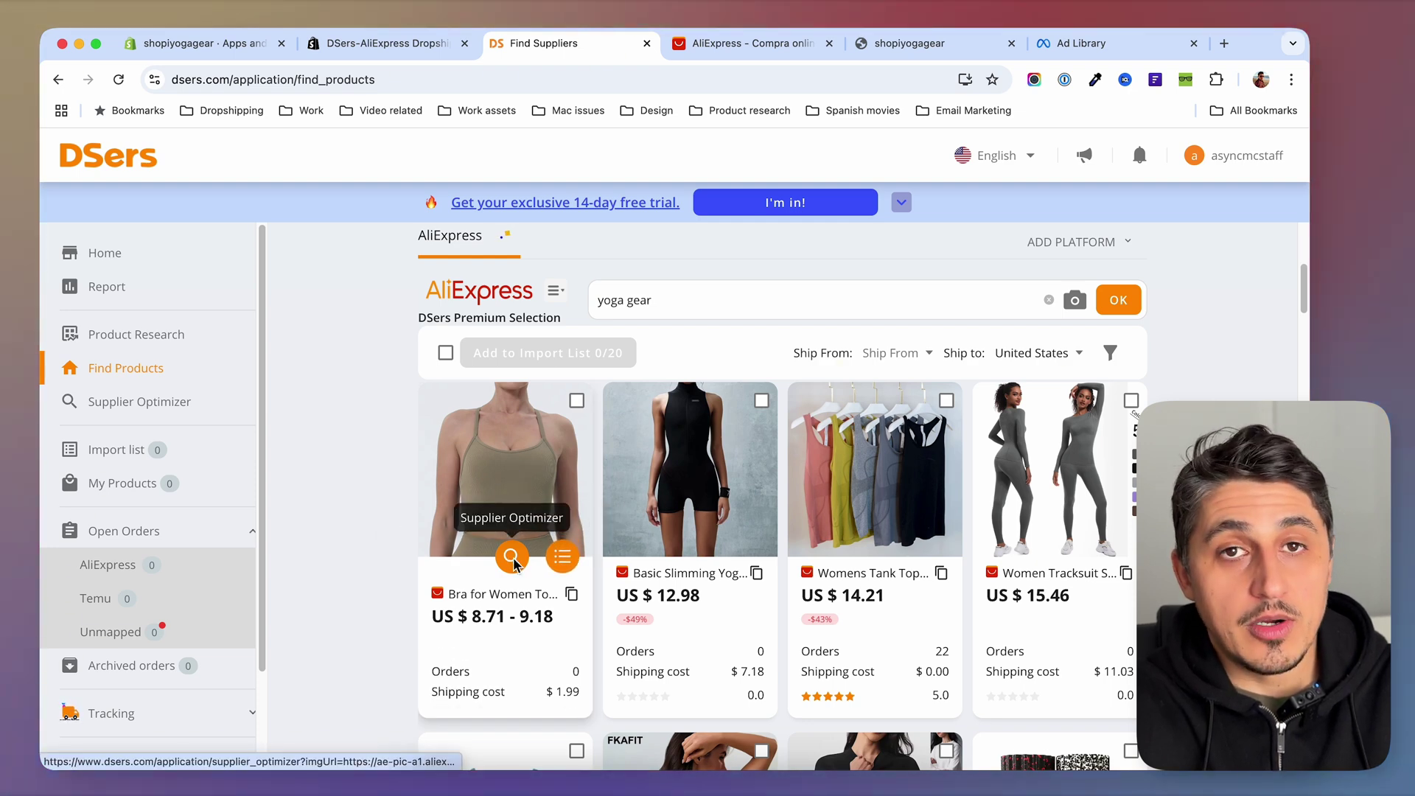
{"action": "left_click", "coordinate": [564, 560]}
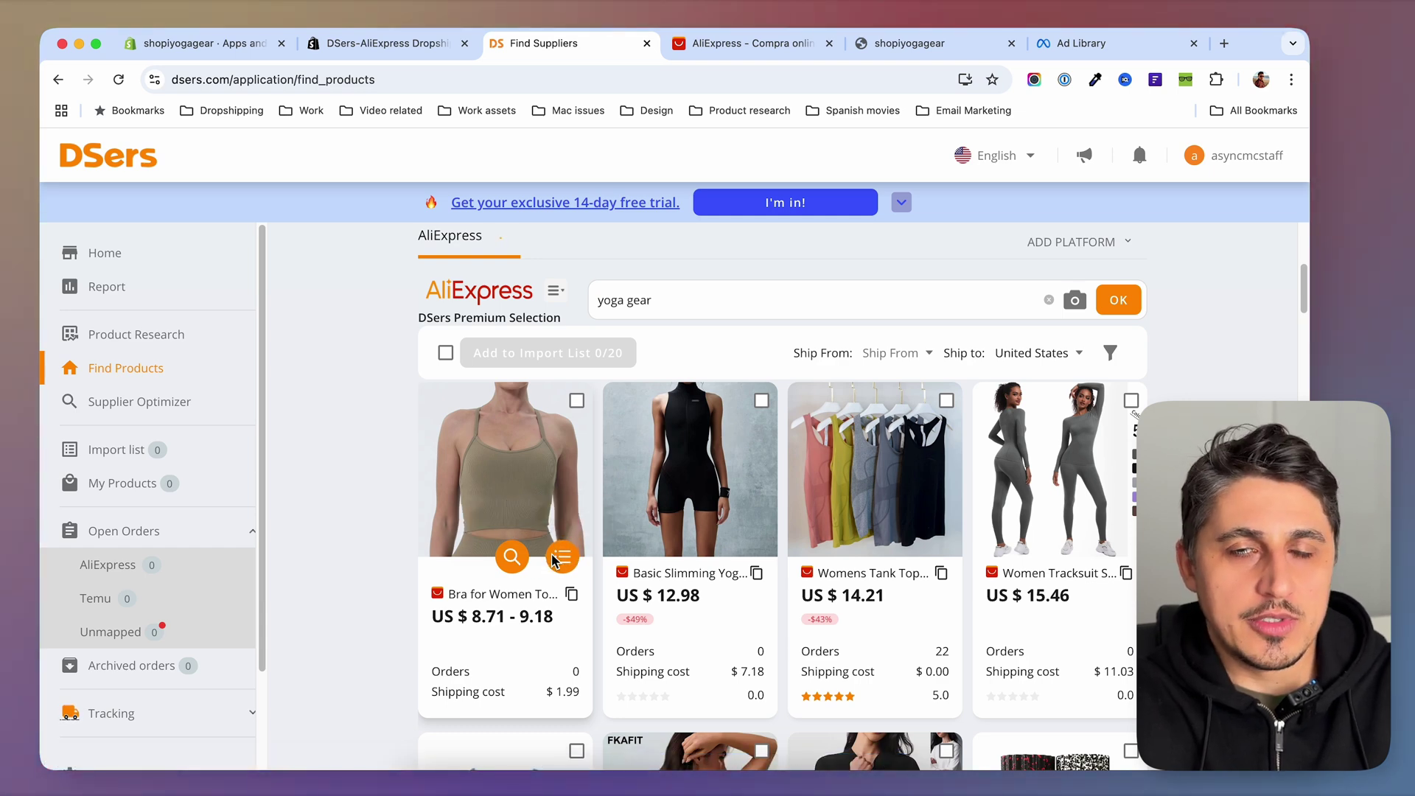
{"action": "left_click", "coordinate": [513, 559]}
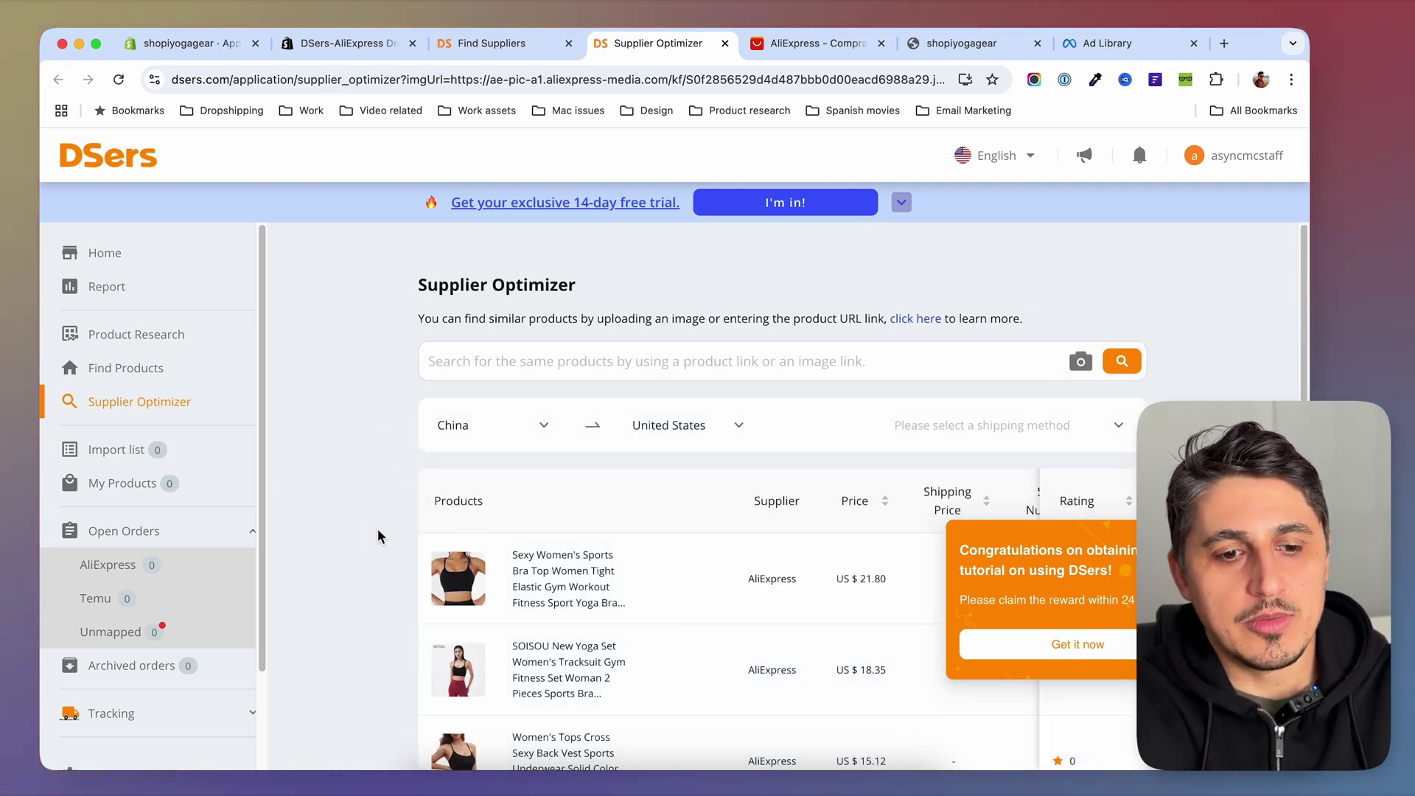
{"action": "scroll", "coordinate": [378, 536], "scroll_direction": "down", "scroll_amount": 3}
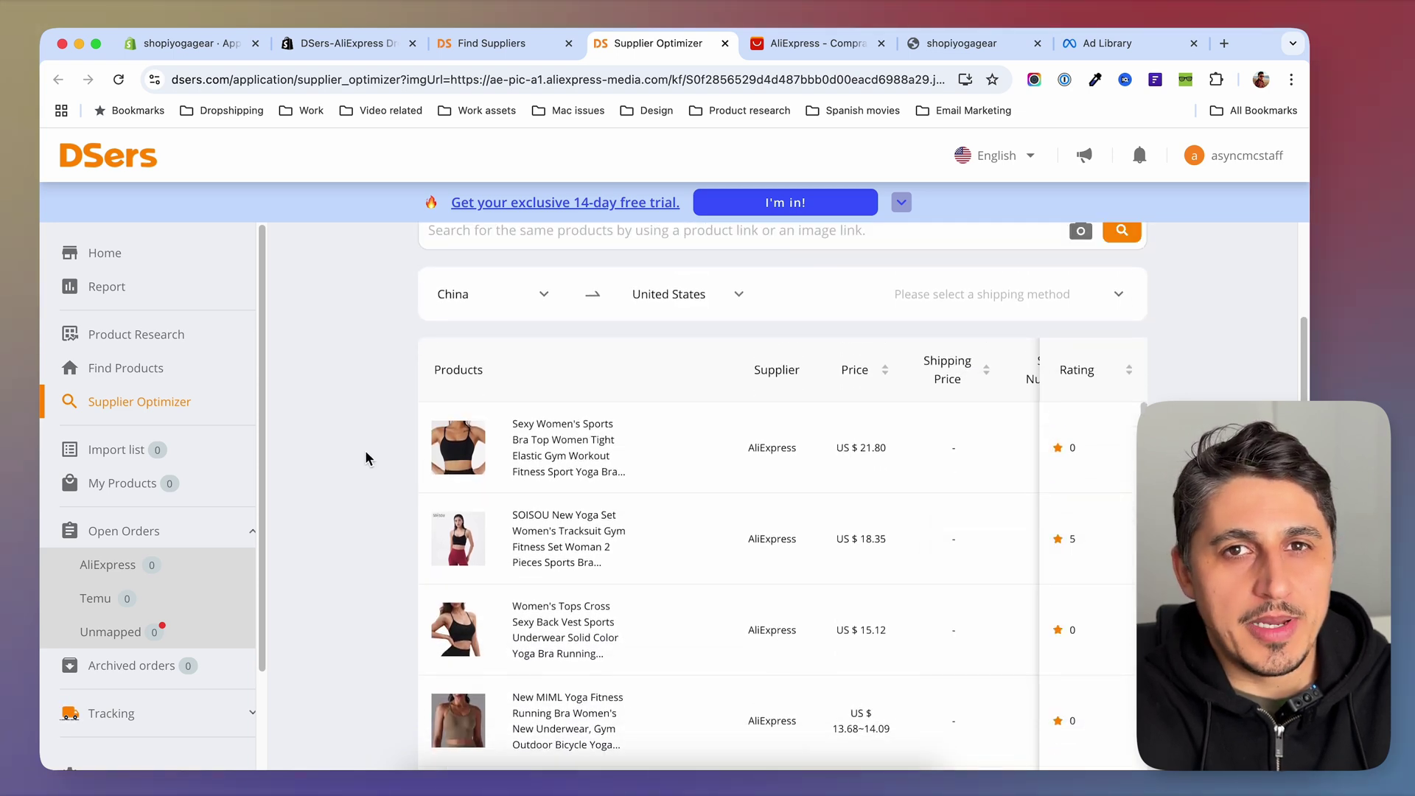
{"action": "scroll", "coordinate": [366, 457], "scroll_direction": "down", "scroll_amount": 3}
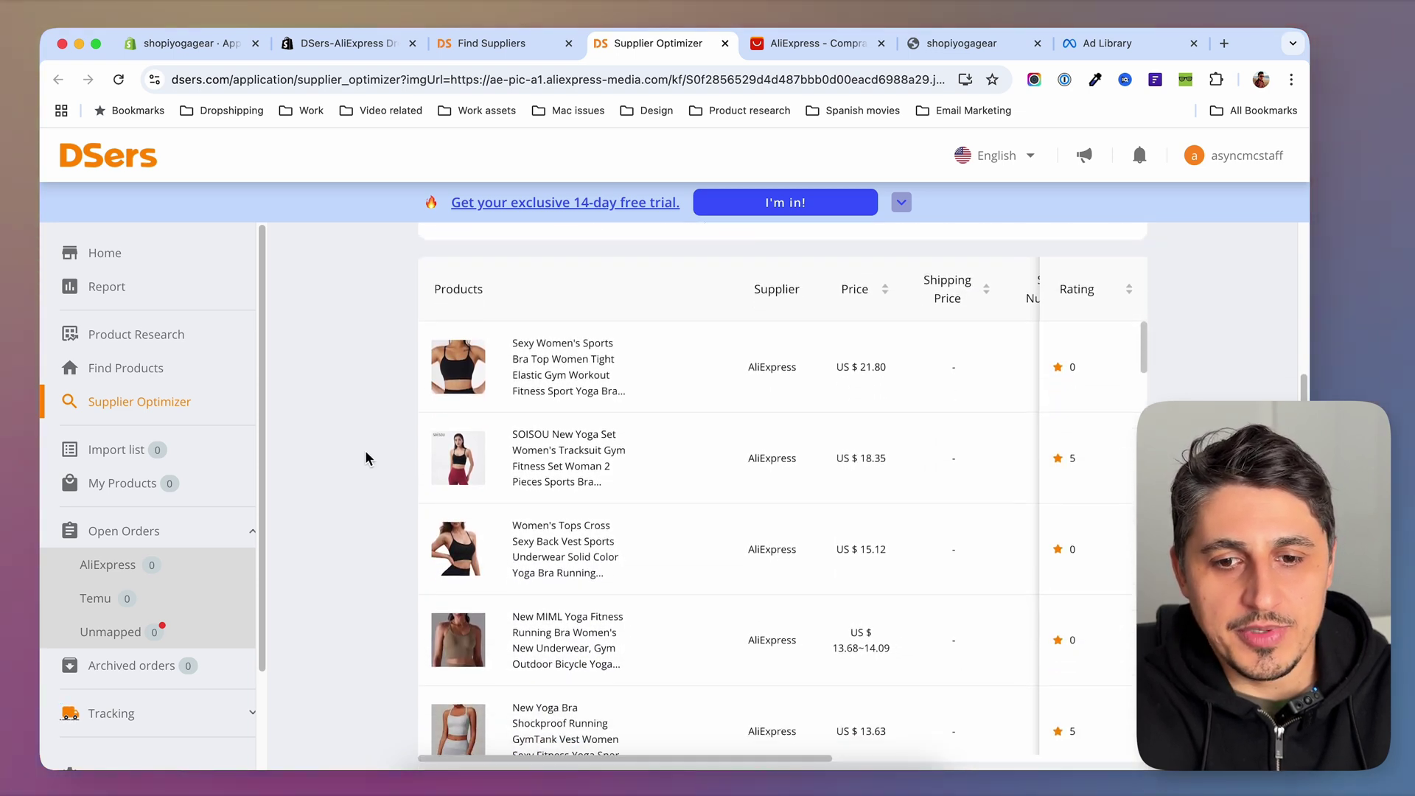
{"action": "scroll", "coordinate": [361, 495], "scroll_direction": "up", "scroll_amount": 5}
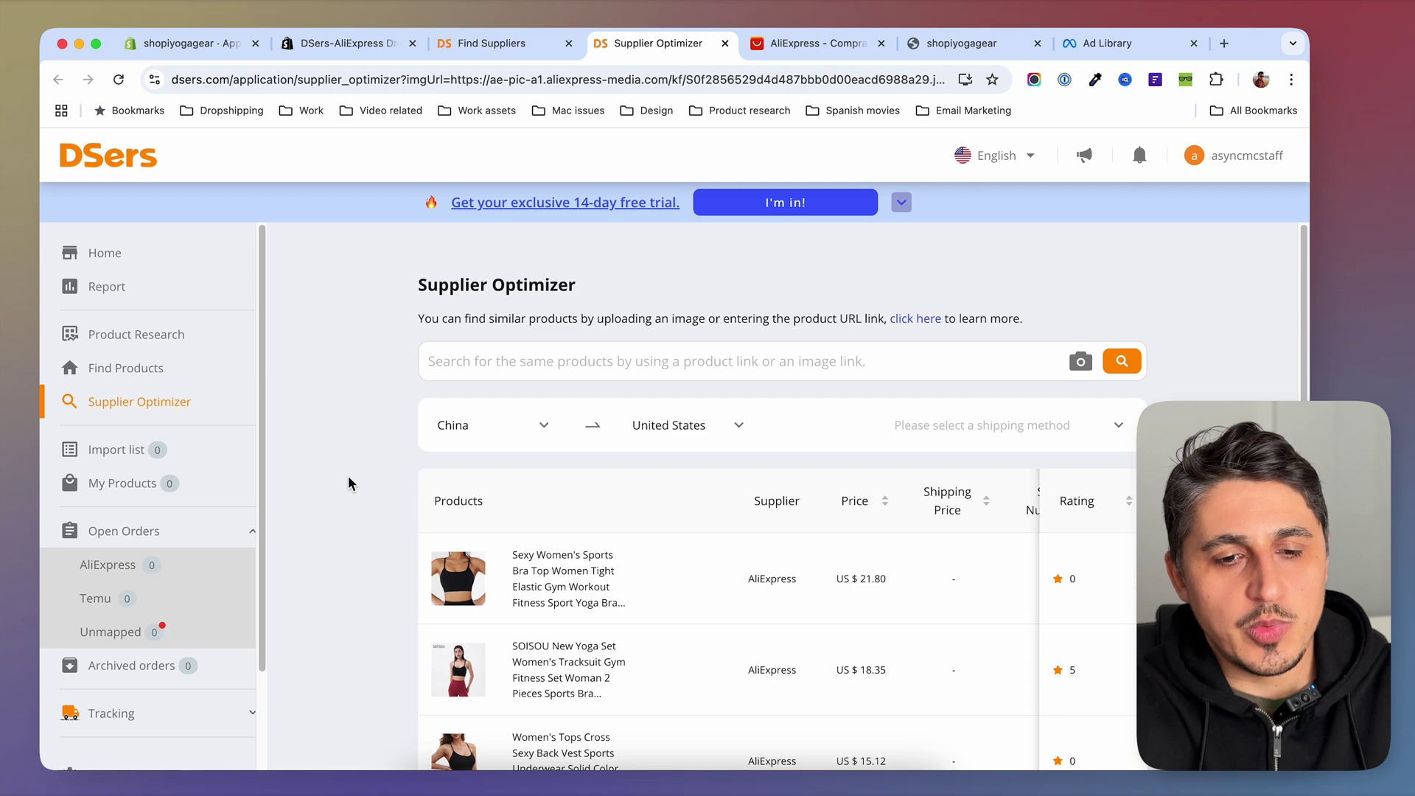
{"action": "scroll", "coordinate": [348, 483], "scroll_direction": "down", "scroll_amount": 5}
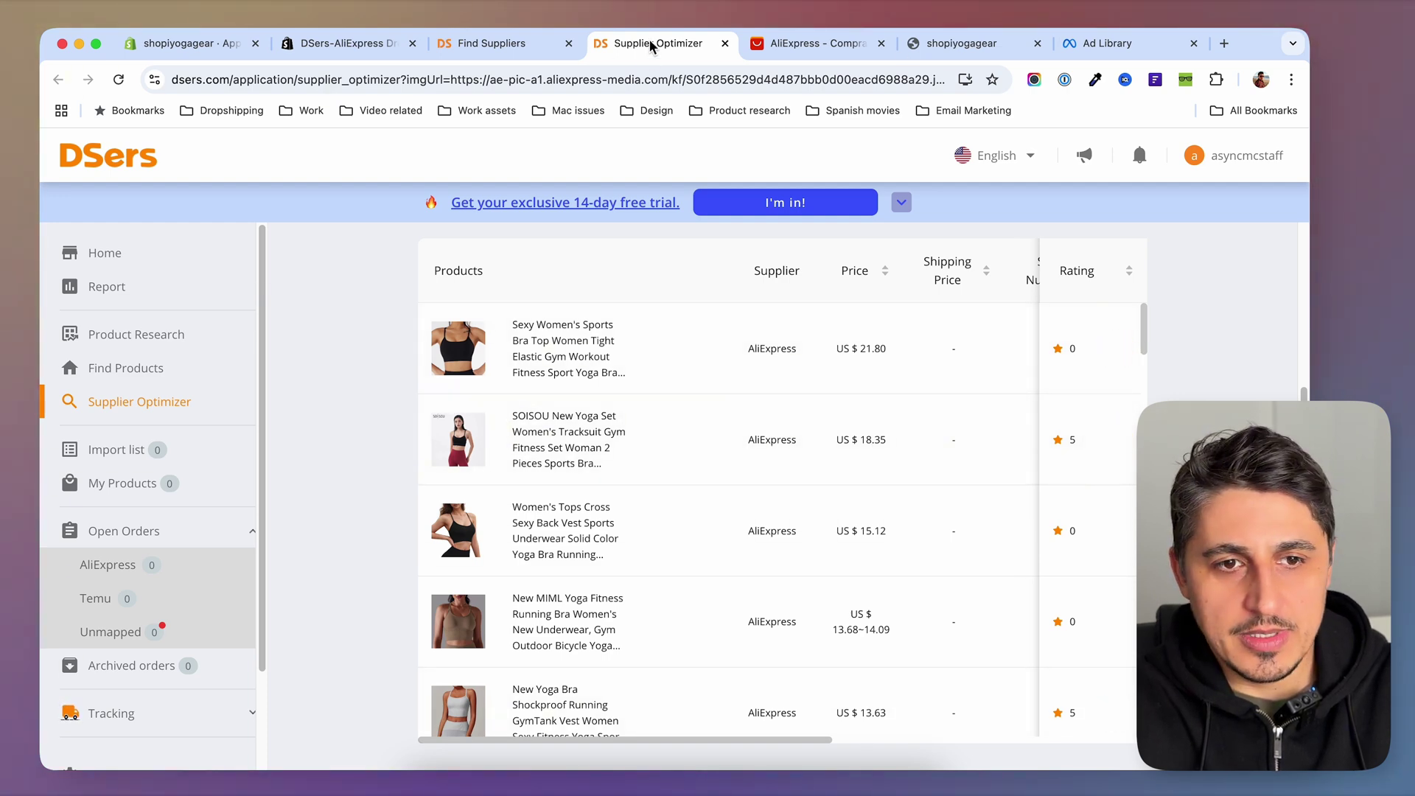
{"action": "left_click", "coordinate": [726, 43]}
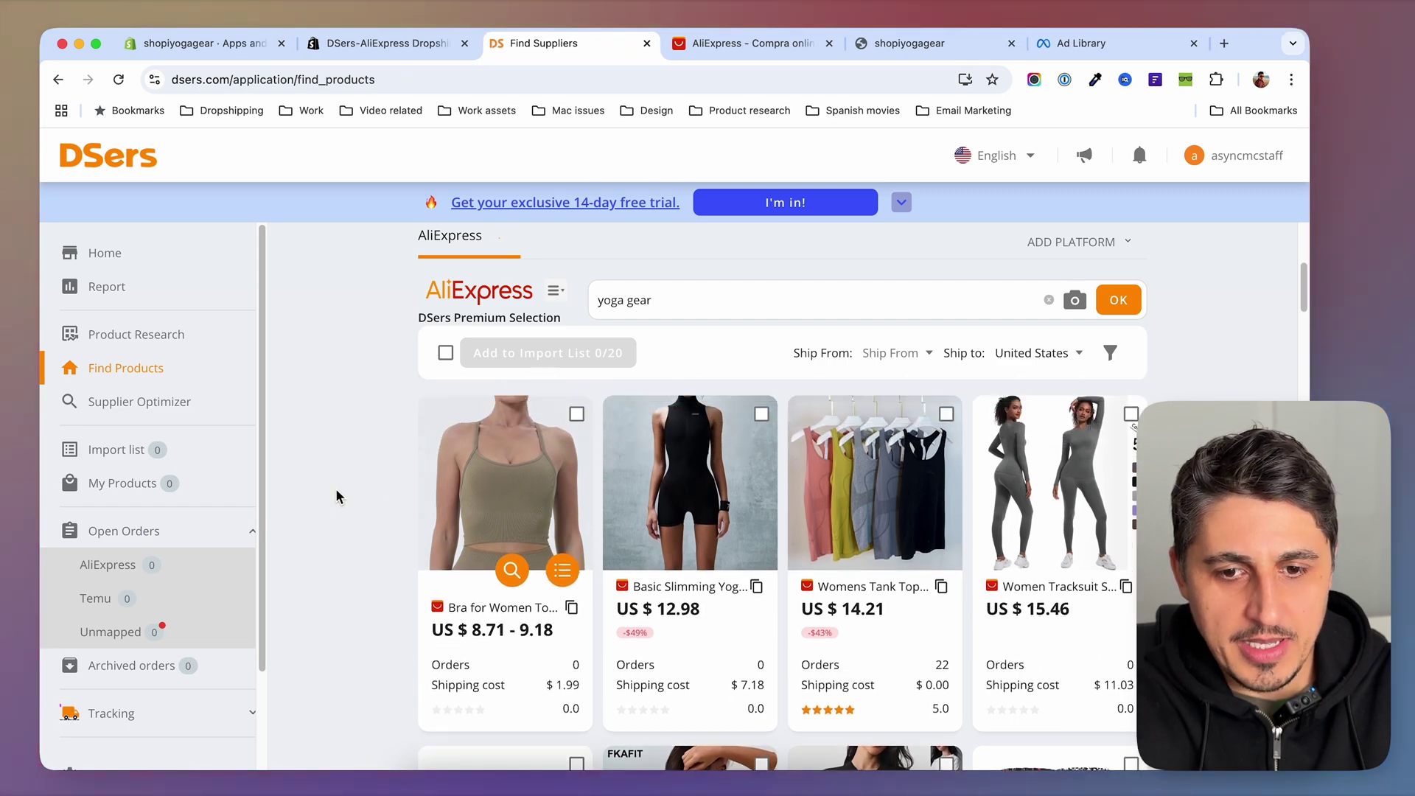
Step: Sort the yoga gear results by Orders and browse the best-selling products
{"action": "scroll", "coordinate": [337, 496], "scroll_direction": "down", "scroll_amount": 8}
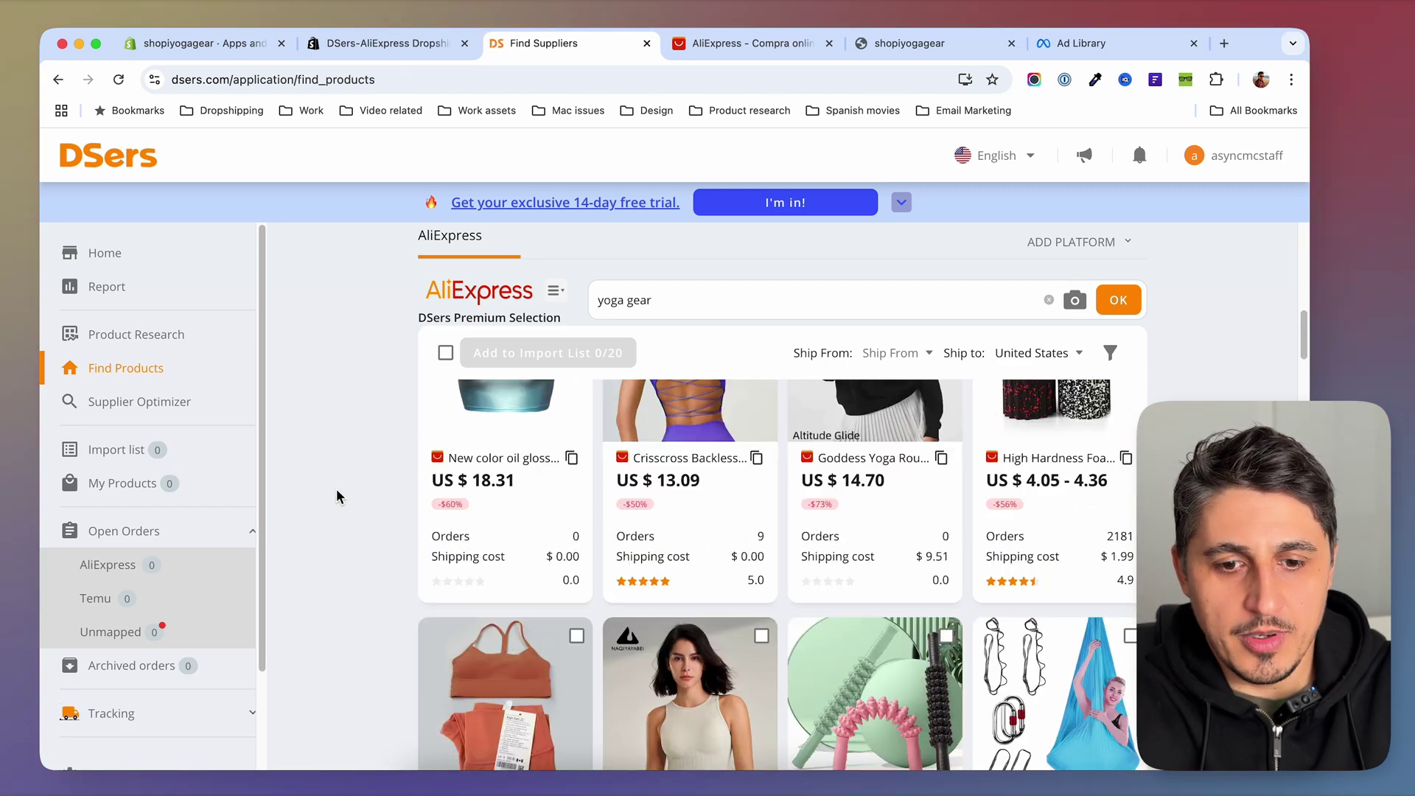
{"action": "scroll", "coordinate": [337, 496], "scroll_direction": "up", "scroll_amount": 8}
{"action": "left_click", "coordinate": [1125, 389]}
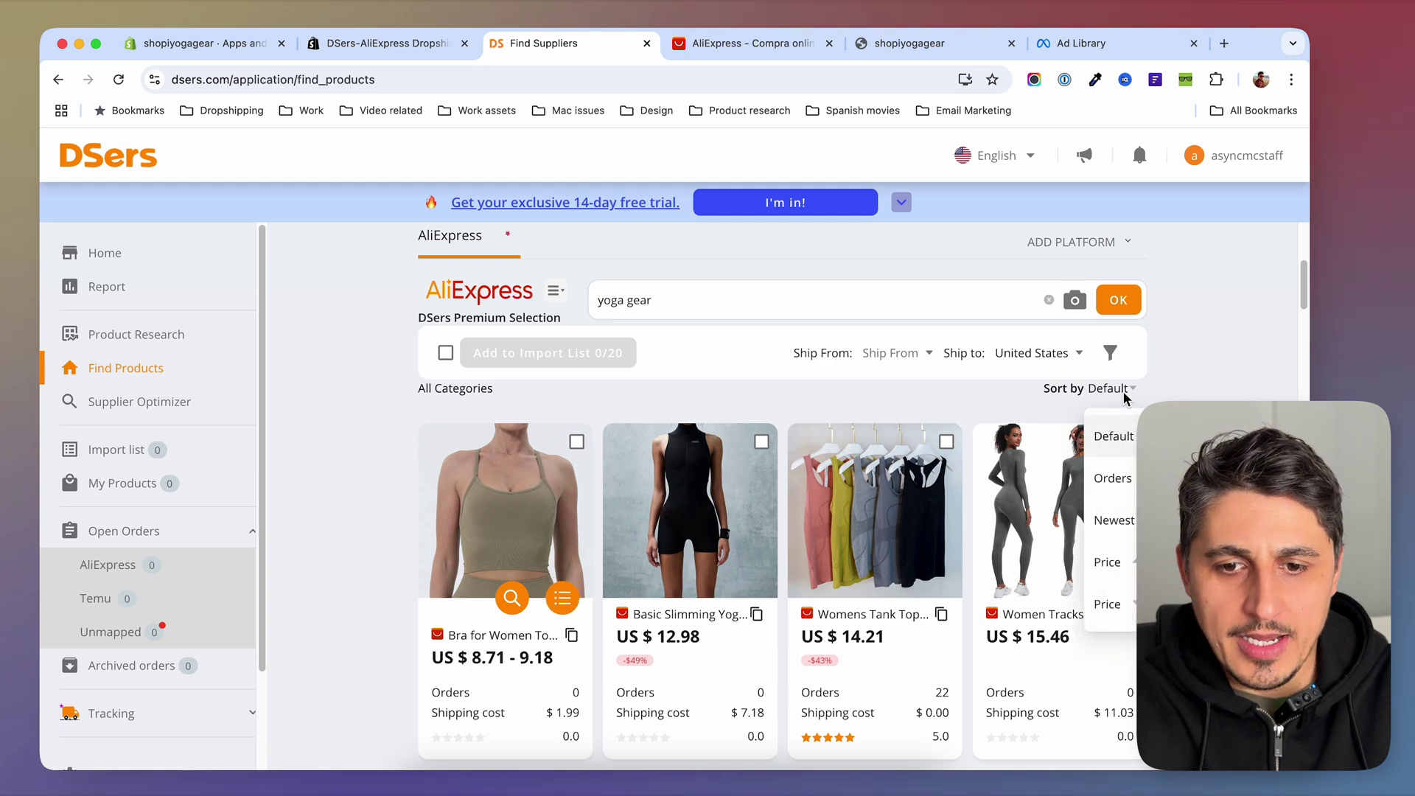
{"action": "left_click", "coordinate": [1116, 480]}
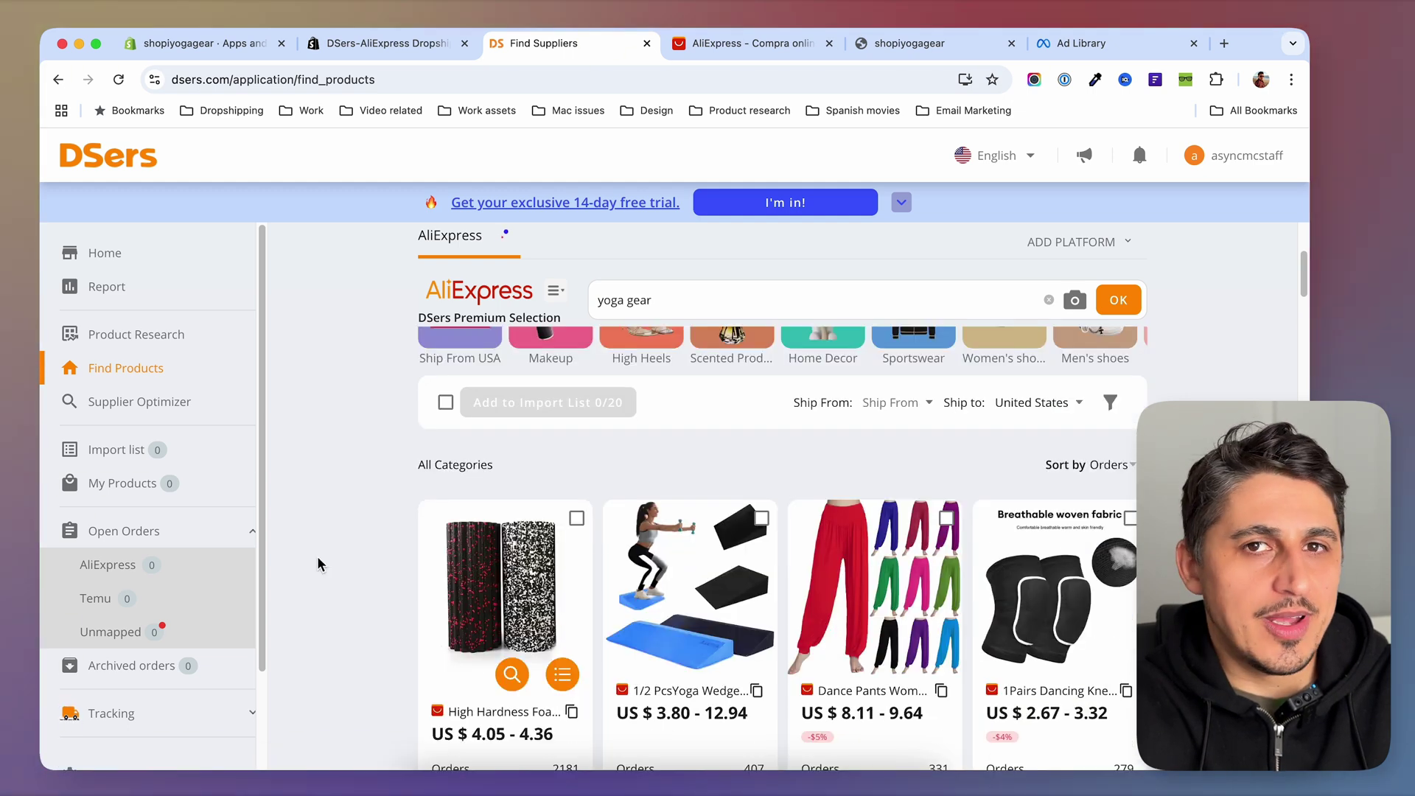
{"action": "scroll", "coordinate": [318, 564], "scroll_direction": "down", "scroll_amount": 3}
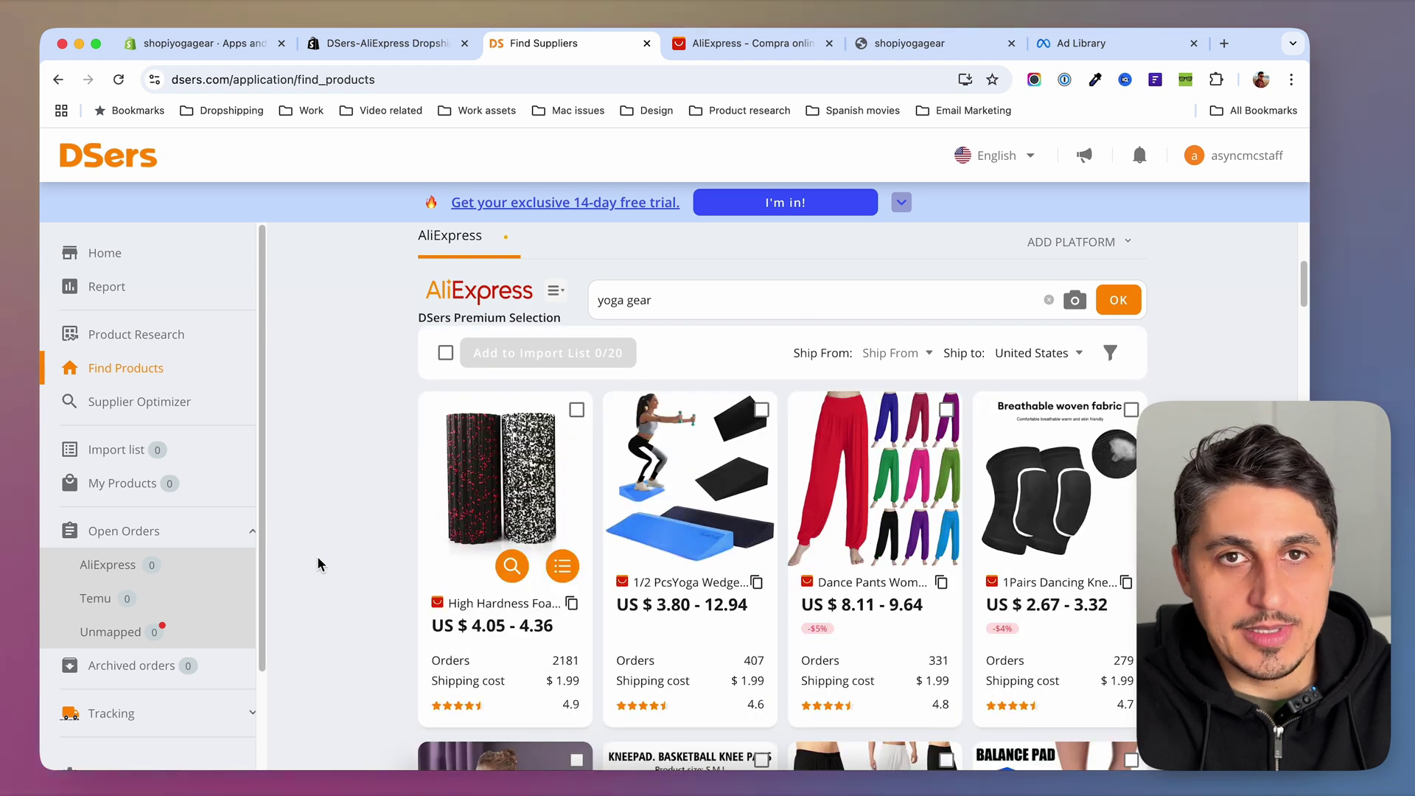
{"action": "scroll", "coordinate": [319, 564], "scroll_direction": "down", "scroll_amount": 1}
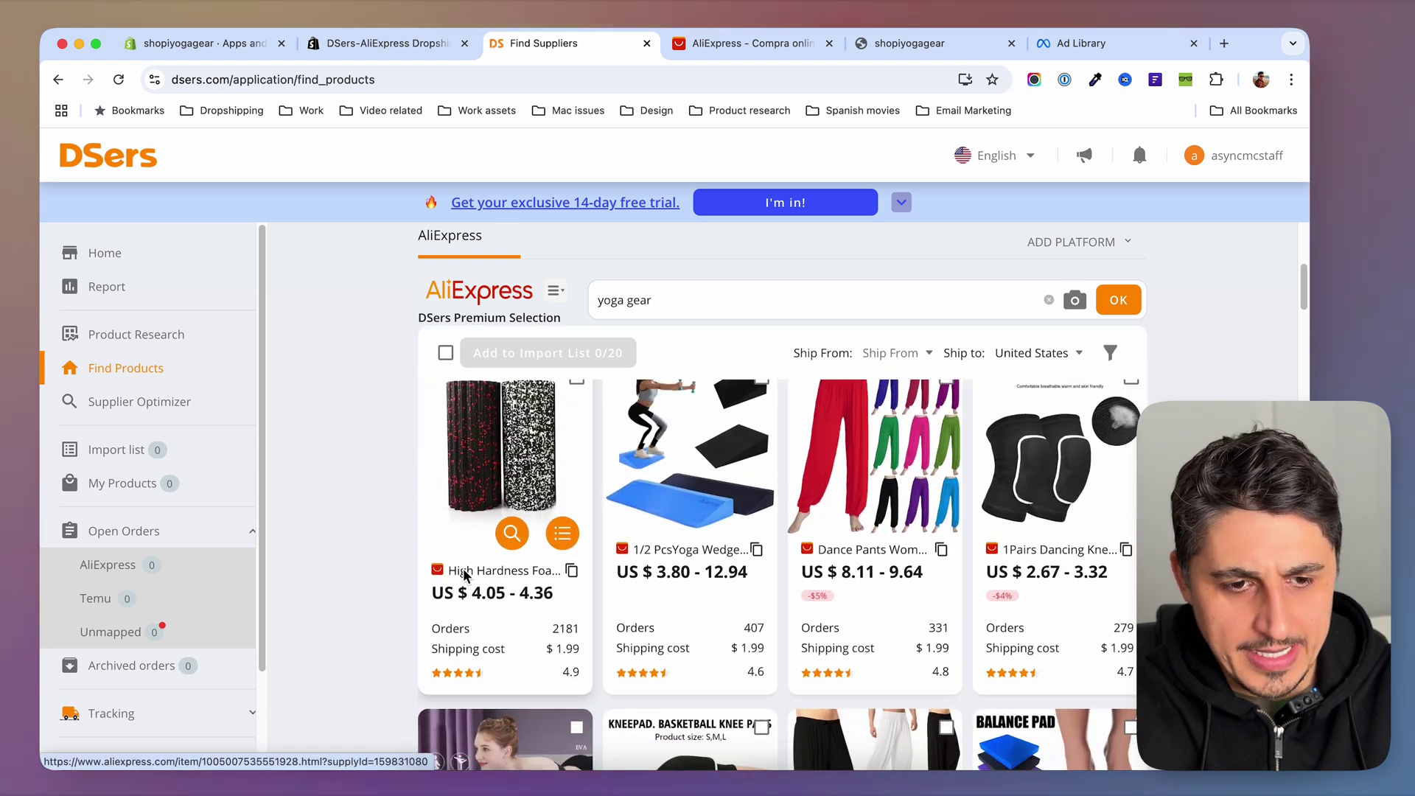
Step: Run Supplier Optimizer on the High Hardness Foam roller and compare the prices and ratings of similar AliExpress products
{"action": "left_click", "coordinate": [511, 536]}
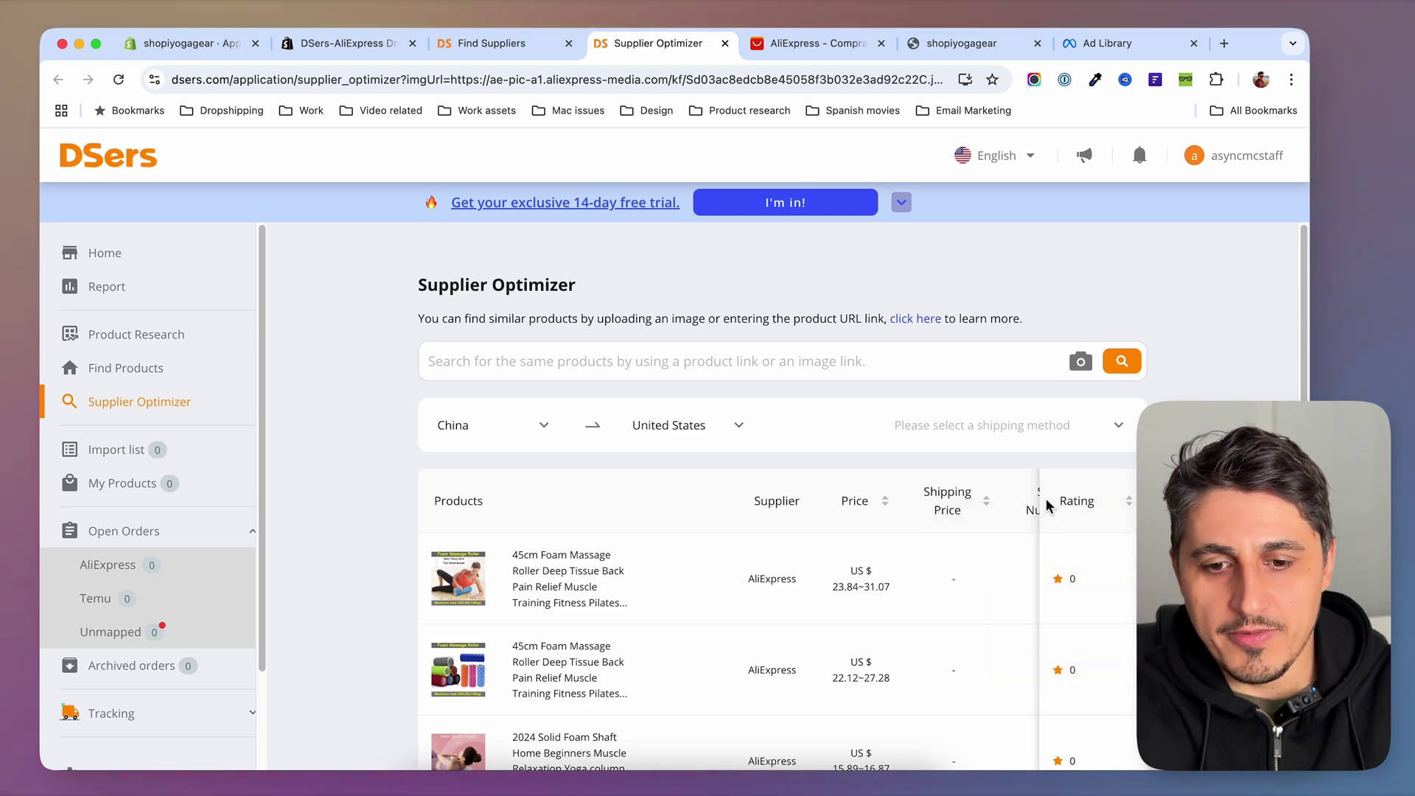
{"action": "scroll", "coordinate": [567, 501], "scroll_direction": "down", "scroll_amount": 8}
{"action": "scroll", "coordinate": [569, 507], "scroll_direction": "down", "scroll_amount": 5}
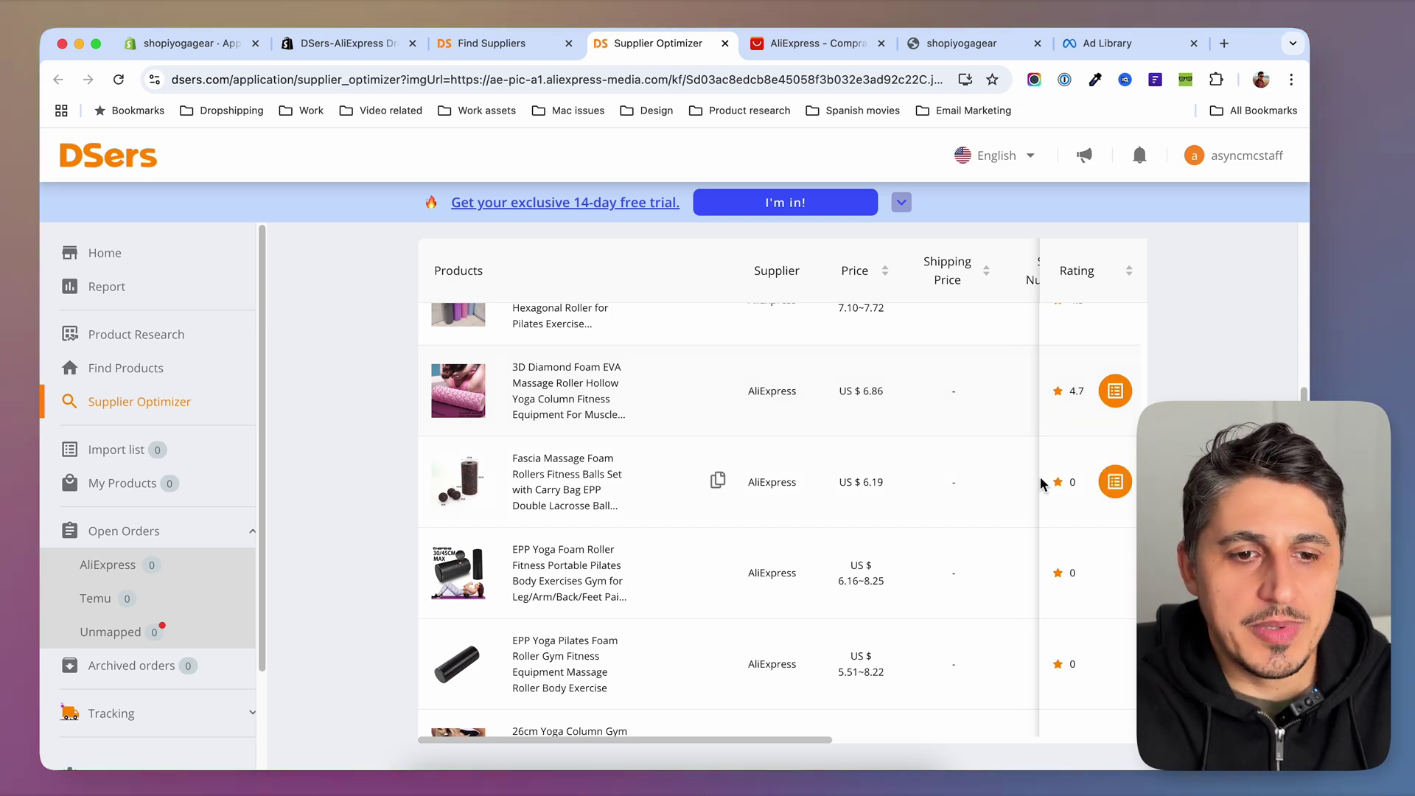
{"action": "scroll", "coordinate": [1042, 485], "scroll_direction": "down", "scroll_amount": 6}
{"action": "scroll", "coordinate": [1042, 488], "scroll_direction": "down", "scroll_amount": 5}
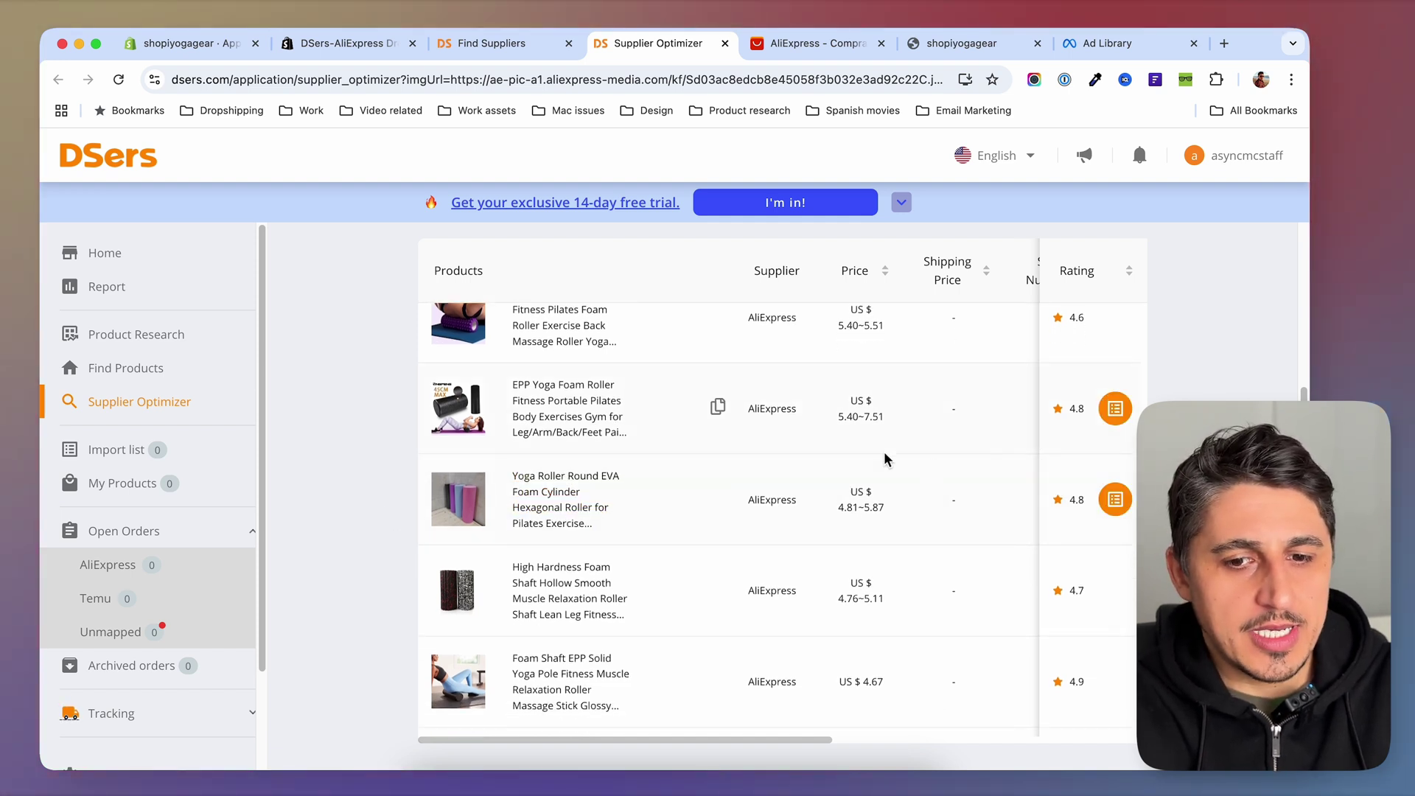
{"action": "mouse_move", "coordinate": [1054, 492]}
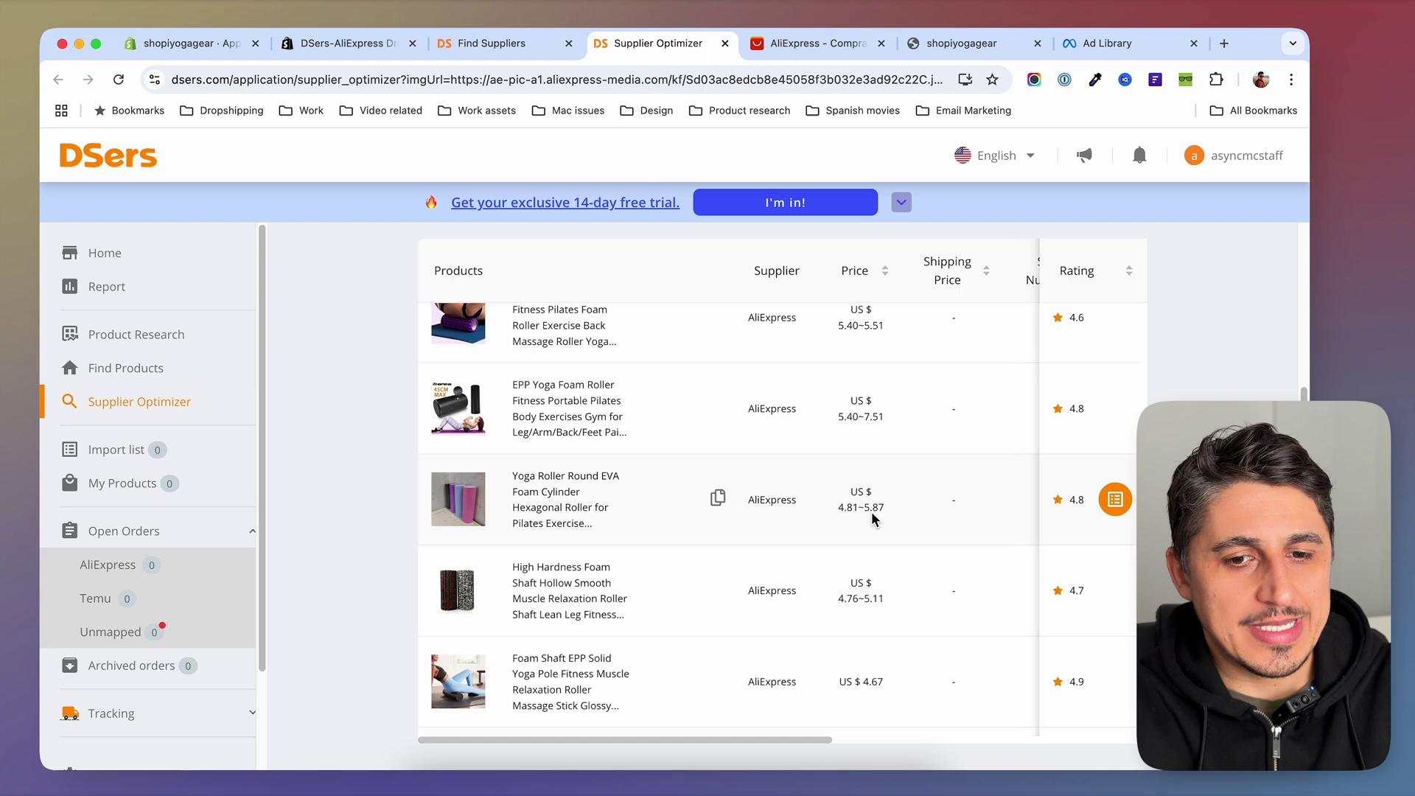
Step: View the AliExpress listing of the Yoga Roller Round EVA Foam Cylinder, browse its seller's store and close the store page
{"action": "left_click", "coordinate": [547, 485]}
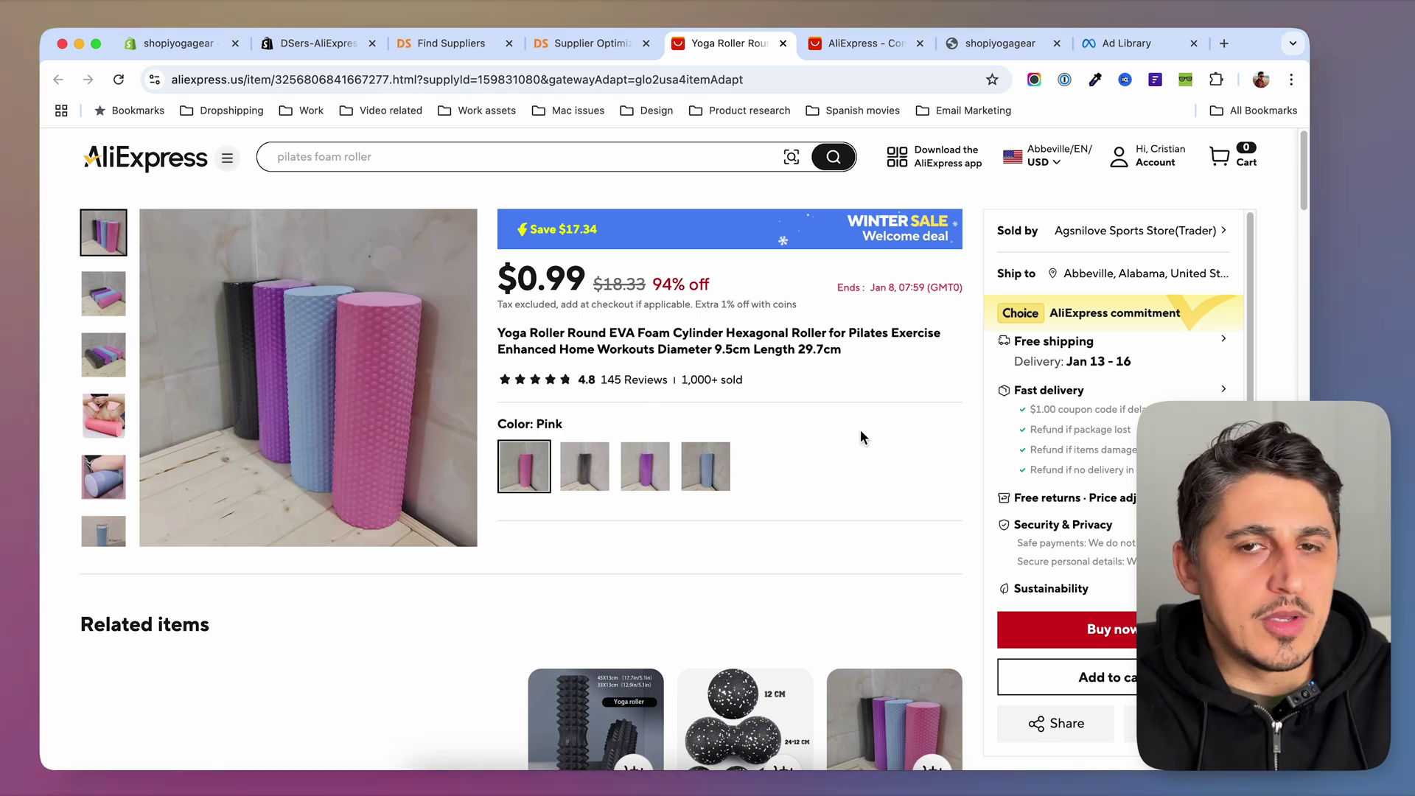
{"action": "mouse_move", "coordinate": [1086, 234]}
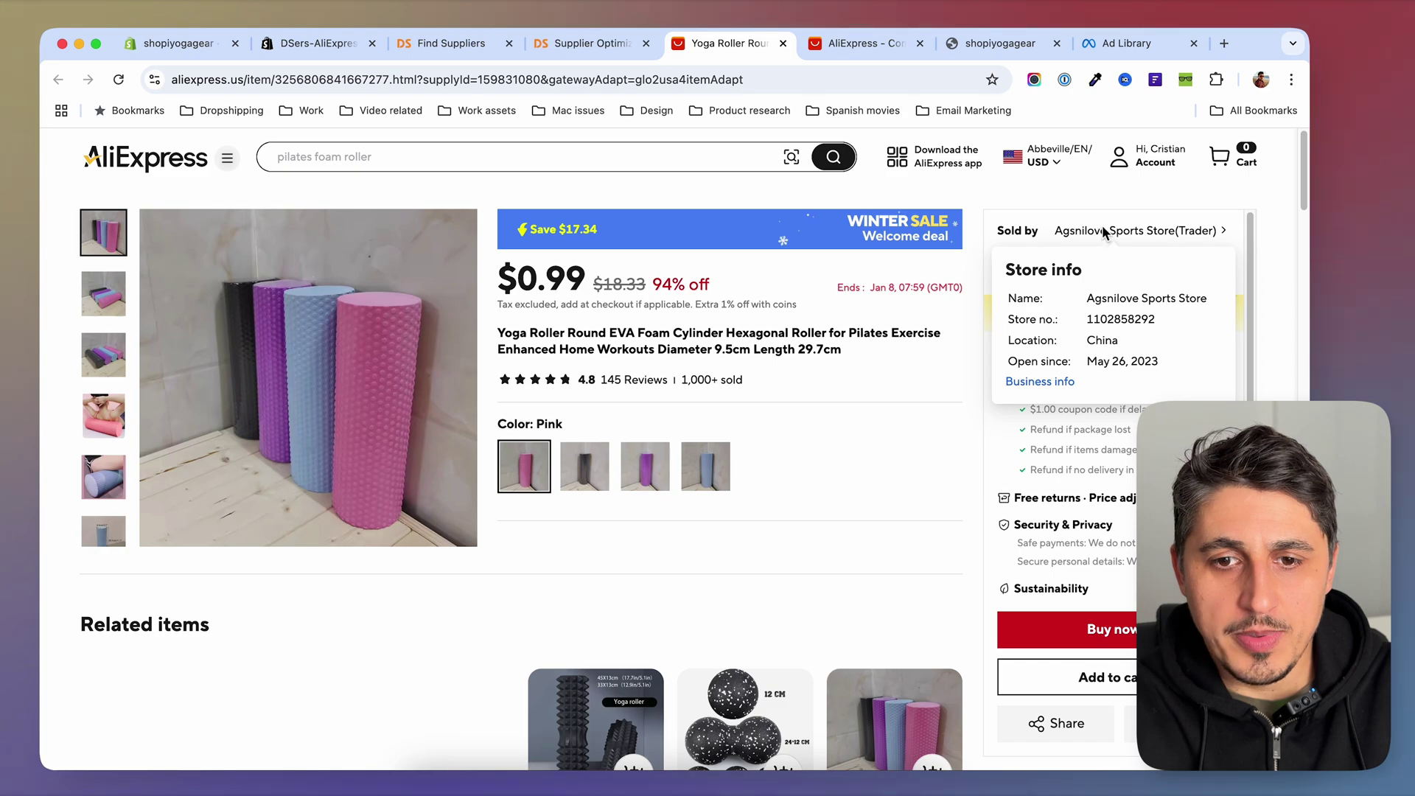
{"action": "left_click", "coordinate": [1104, 232]}
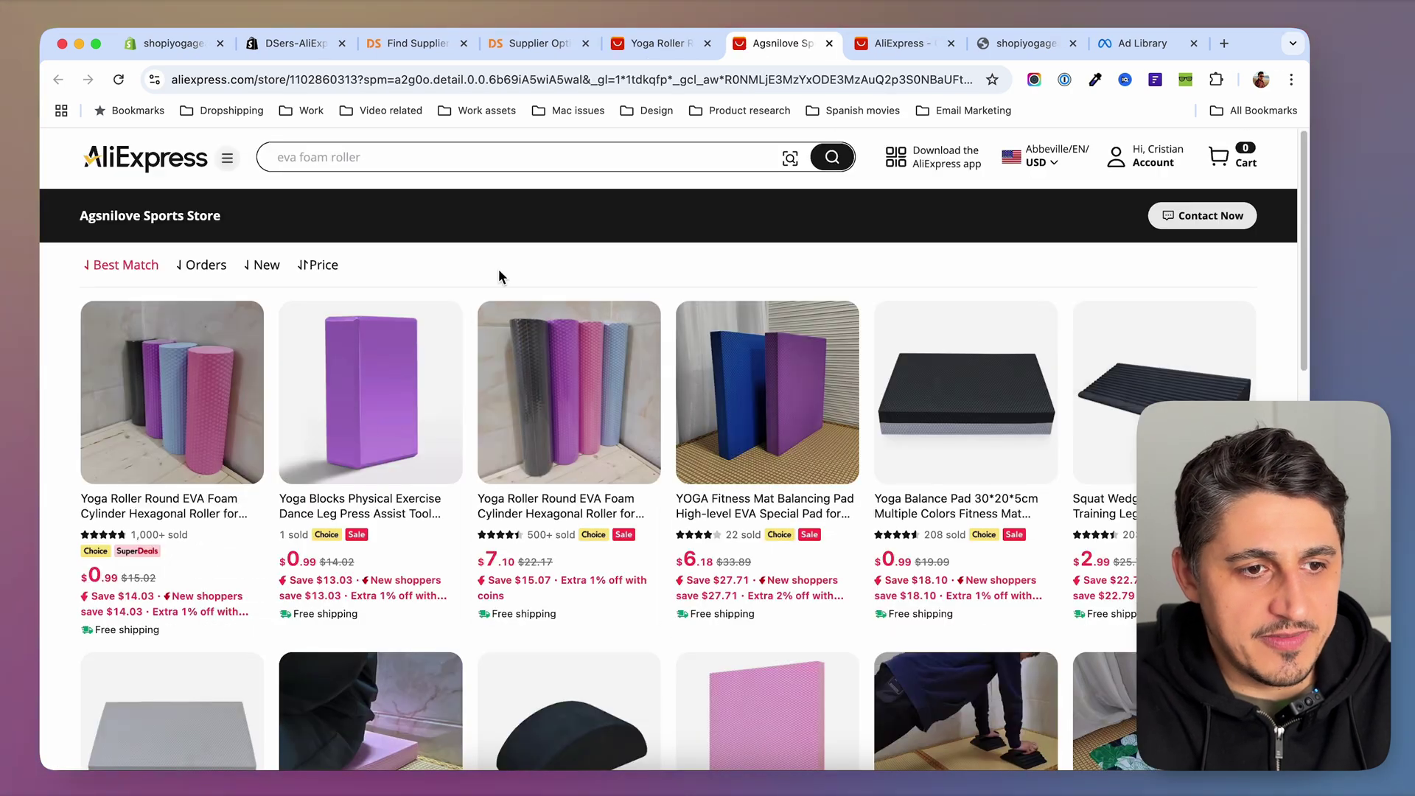
{"action": "scroll", "coordinate": [44, 478], "scroll_direction": "down", "scroll_amount": 6}
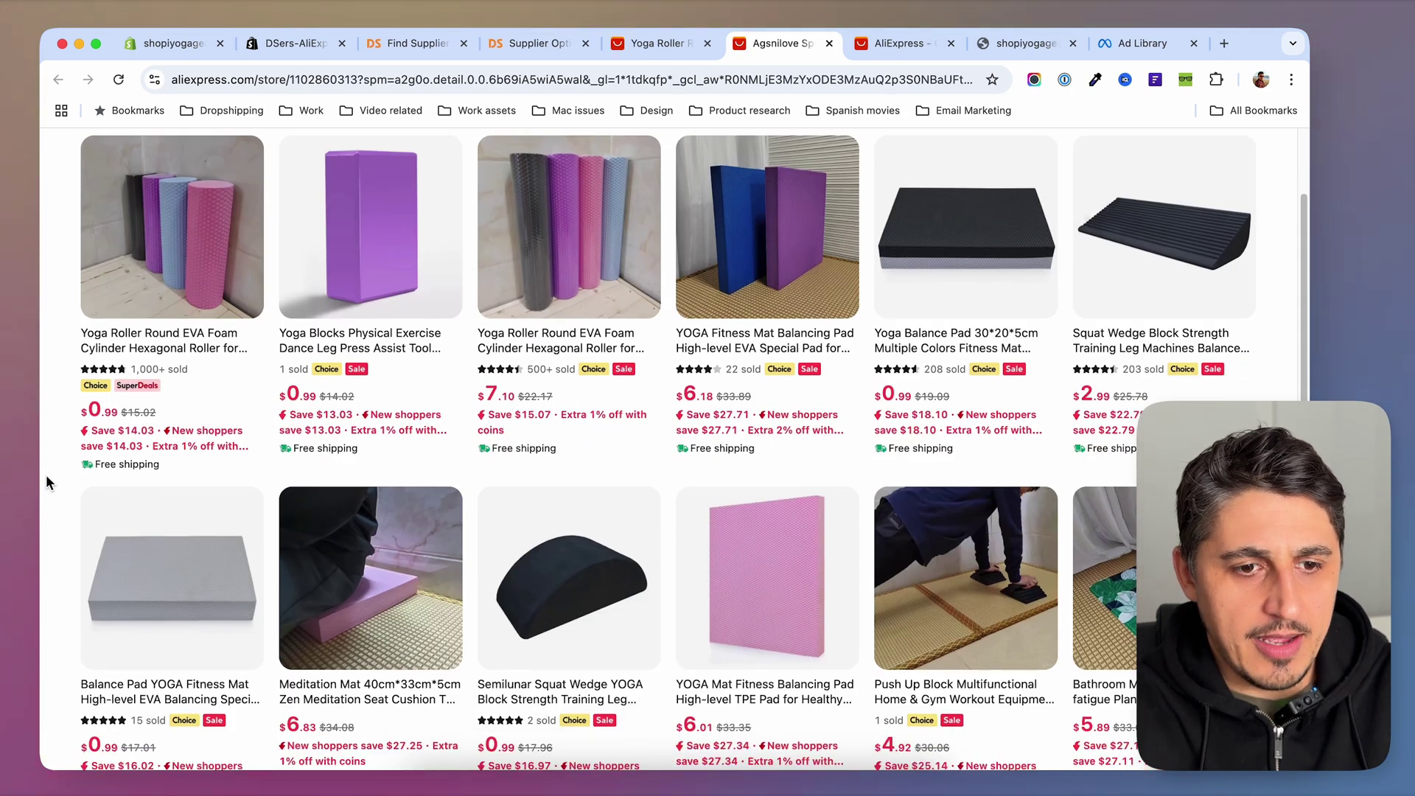
{"action": "scroll", "coordinate": [46, 473], "scroll_direction": "up", "scroll_amount": 6}
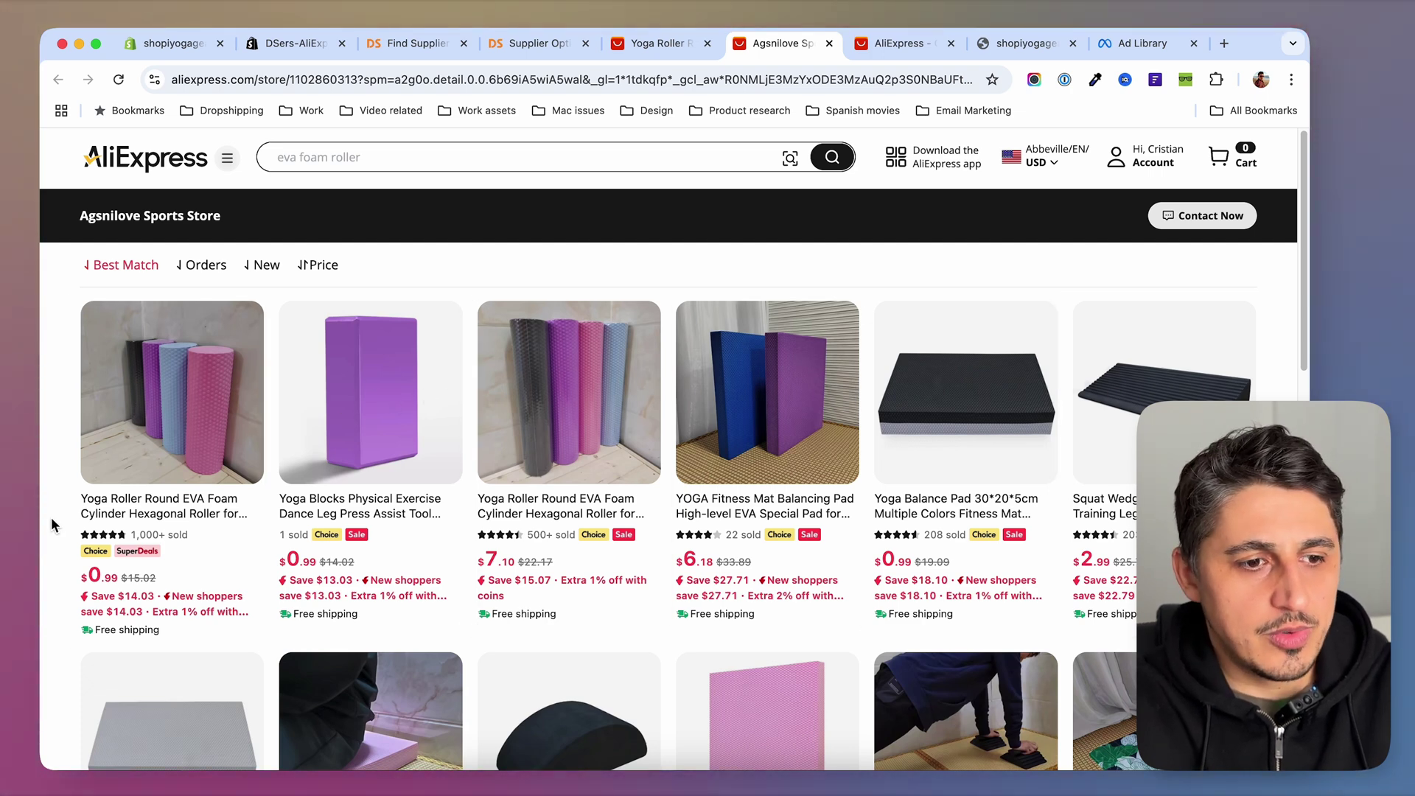
{"action": "key", "text": "super+w"}
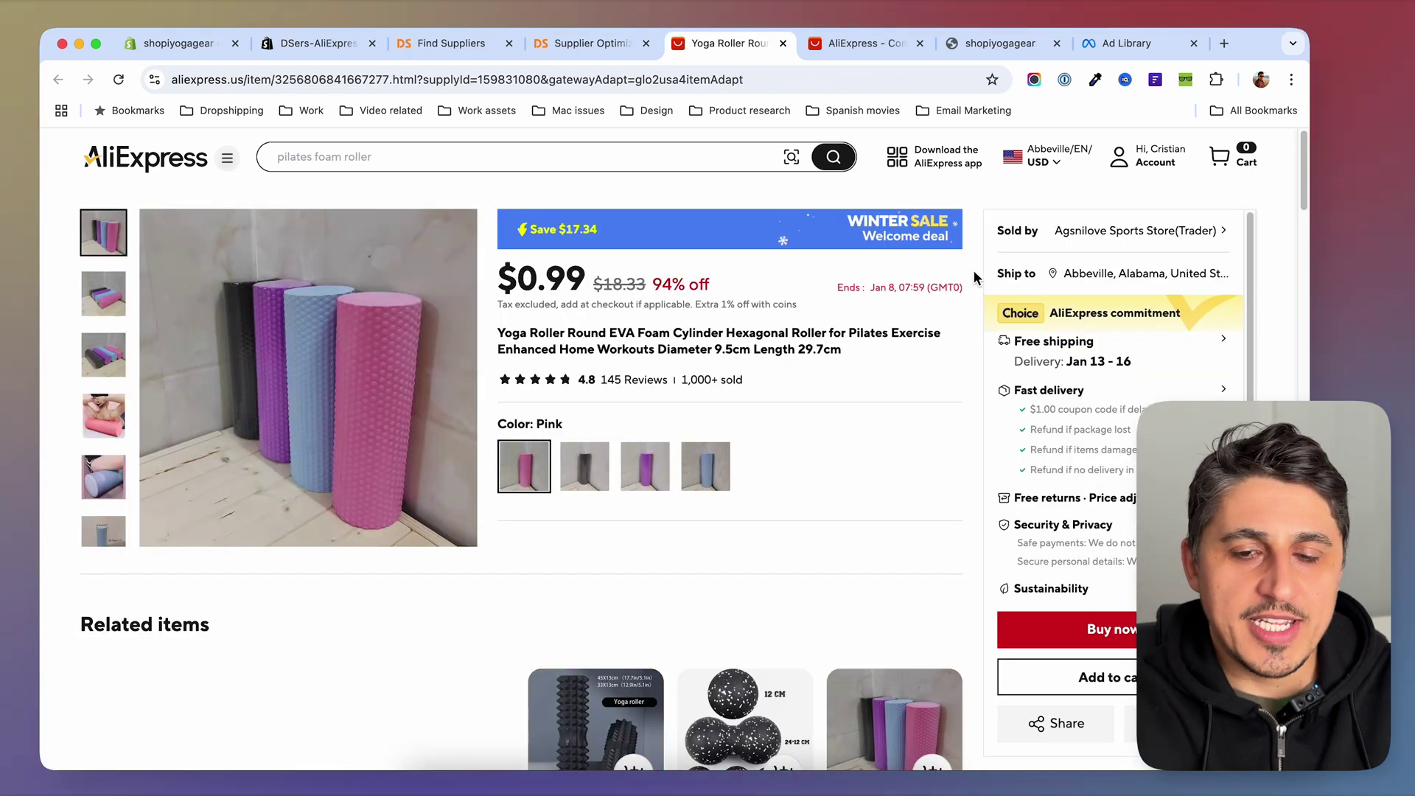
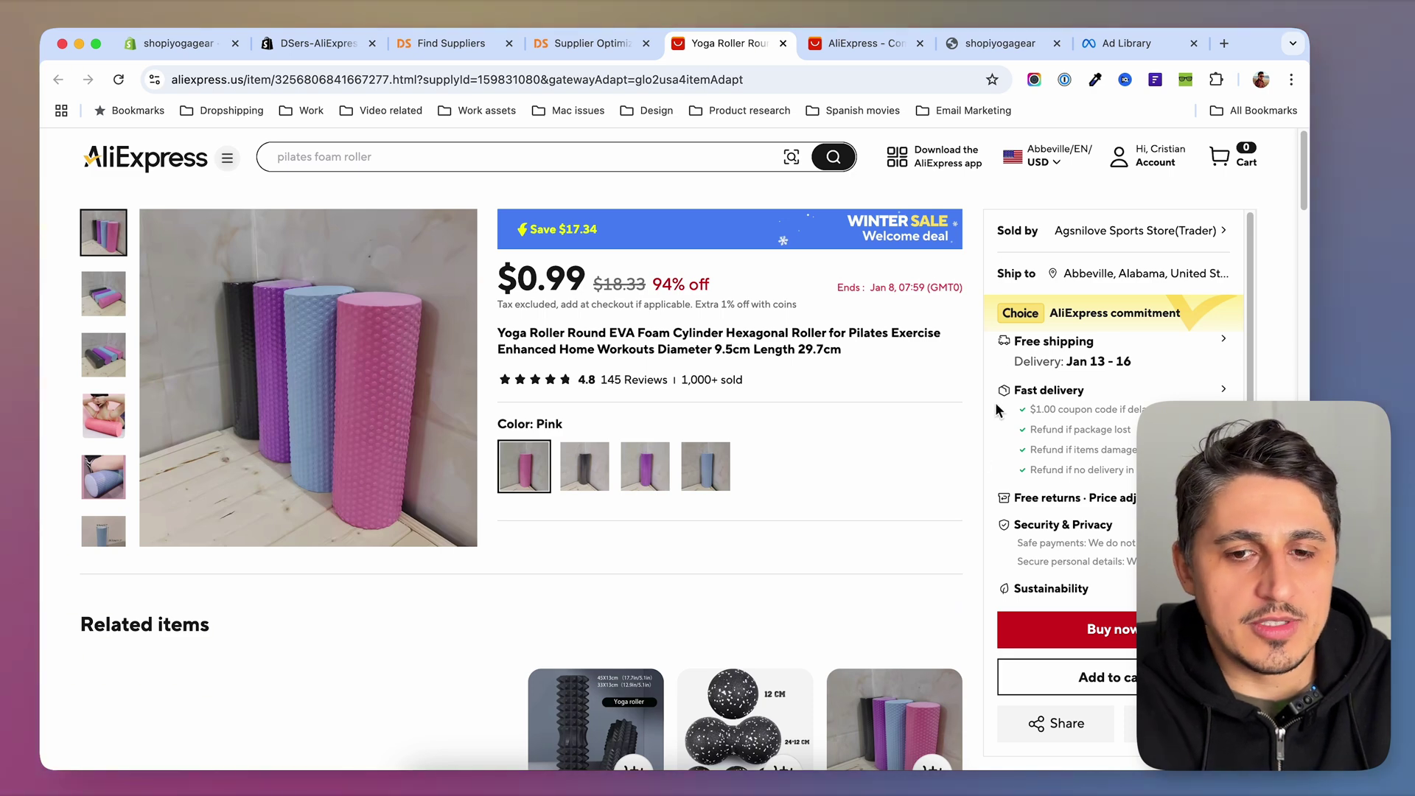
Step: Check the seller's business information from the store info, close it and look through the yoga roller's product photos
{"action": "mouse_move", "coordinate": [1059, 235]}
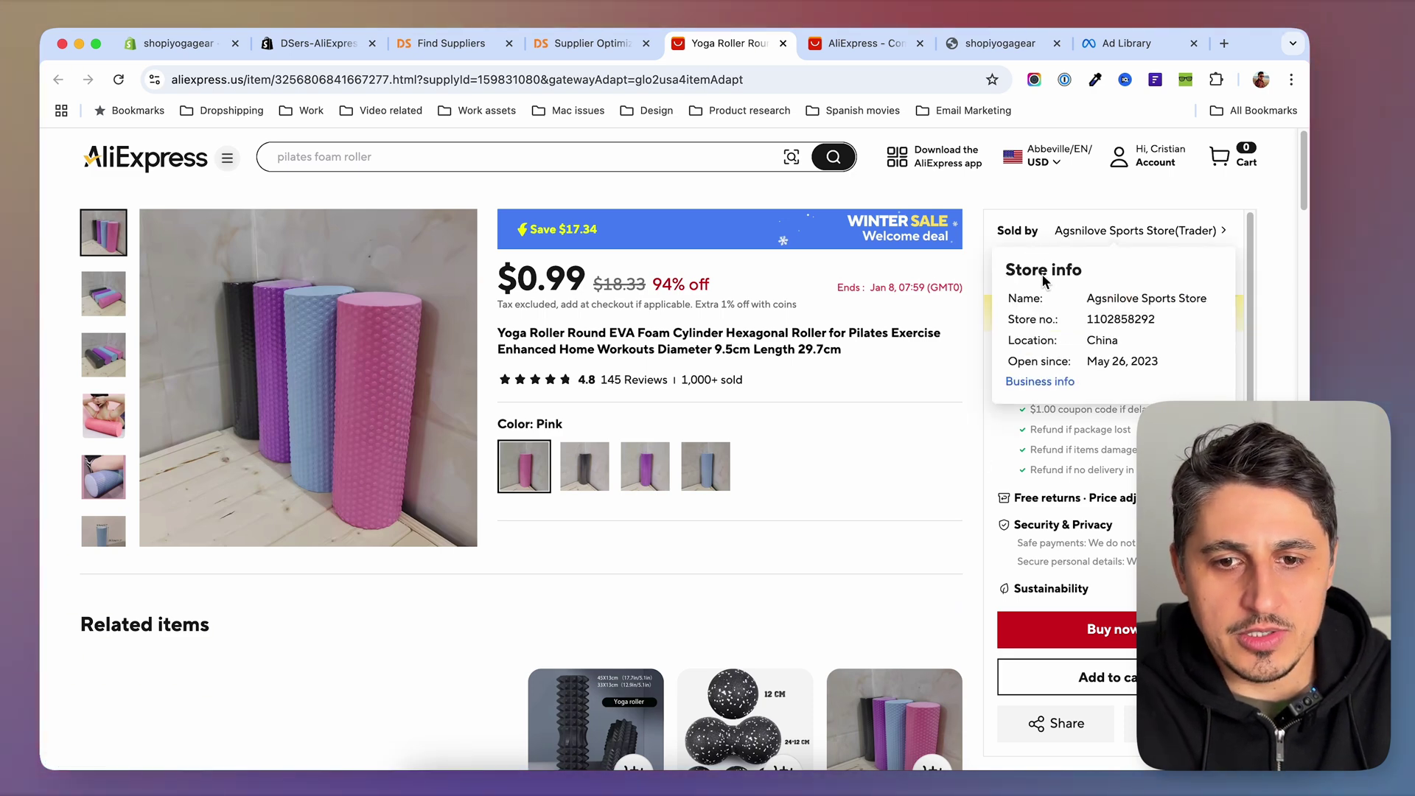
{"action": "left_click", "coordinate": [1032, 381]}
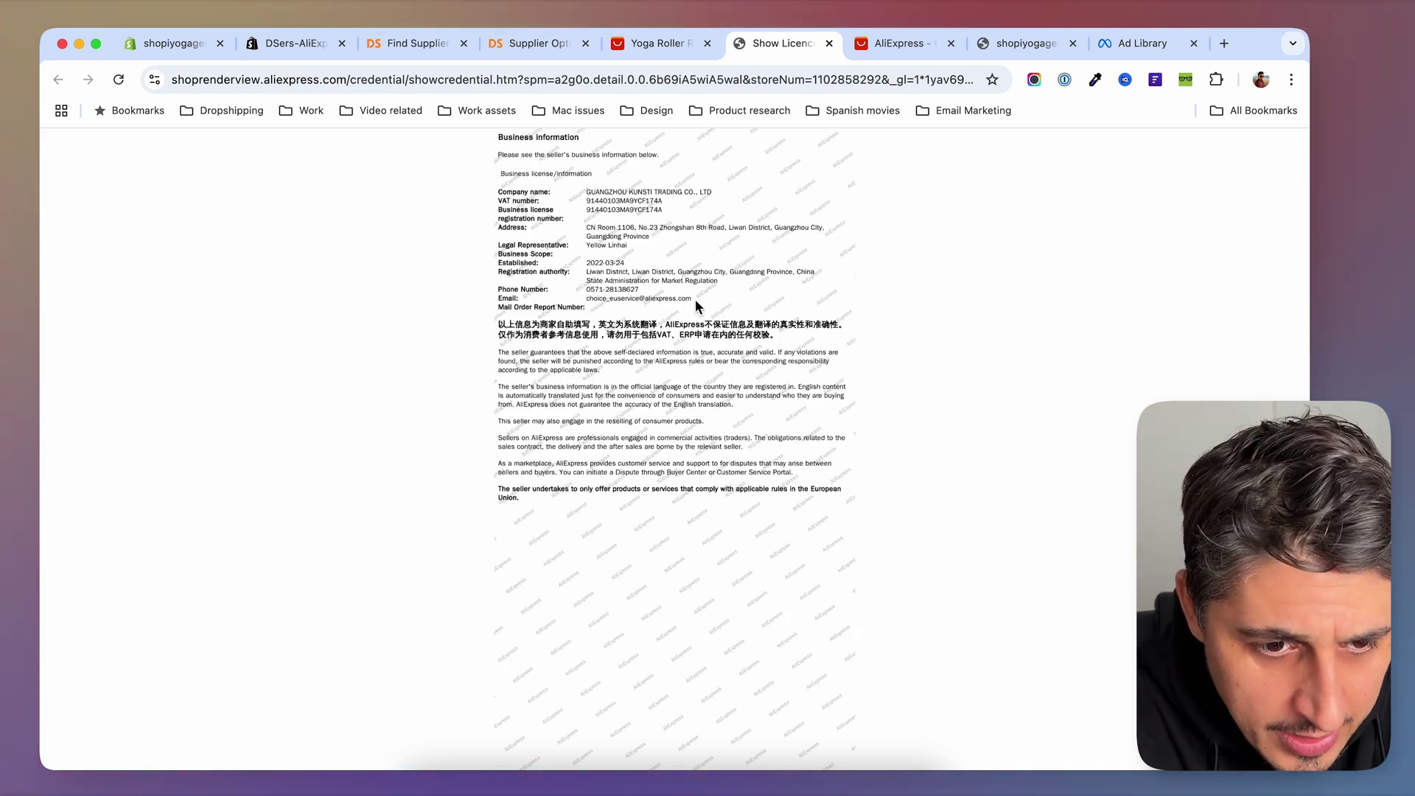
{"action": "left_click", "coordinate": [829, 44]}
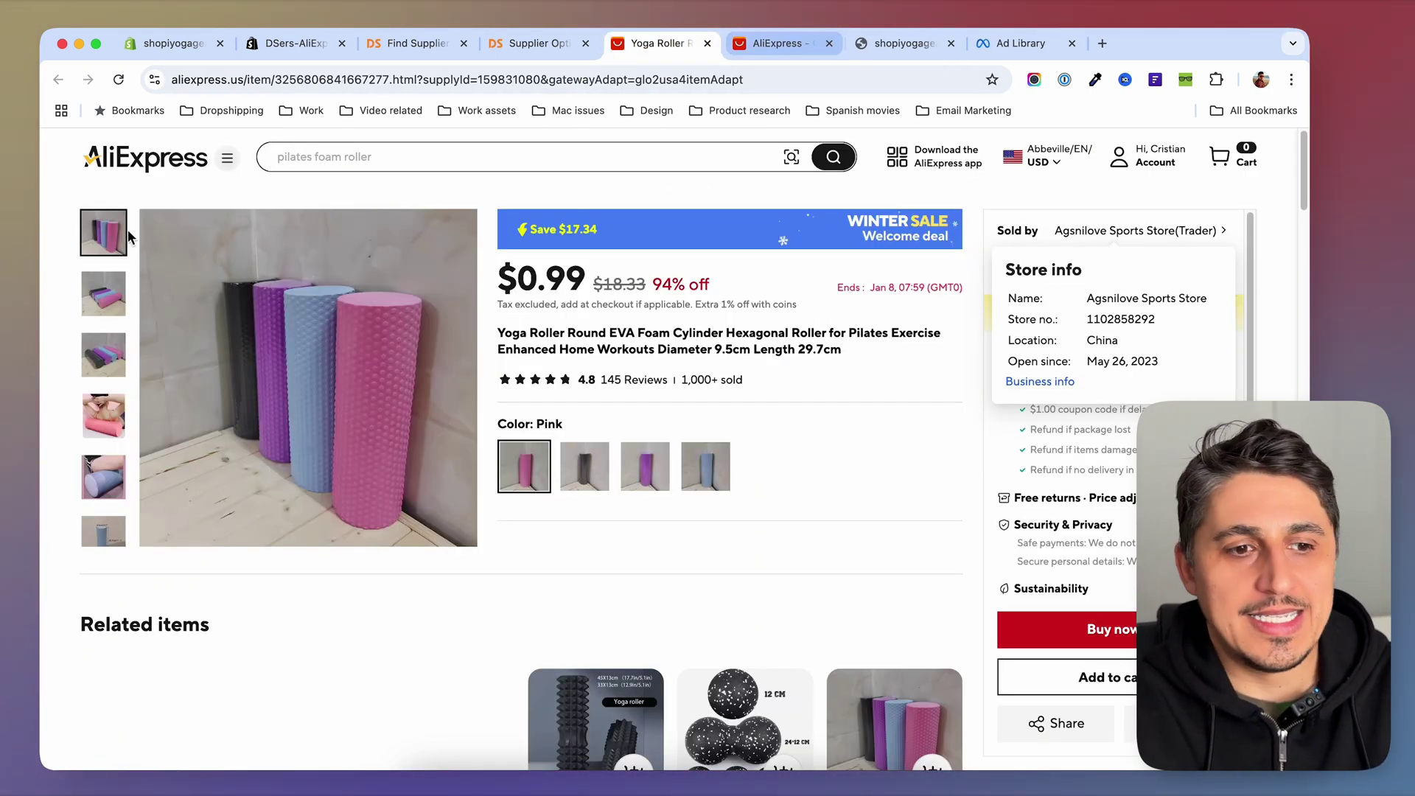
{"action": "left_click", "coordinate": [157, 373]}
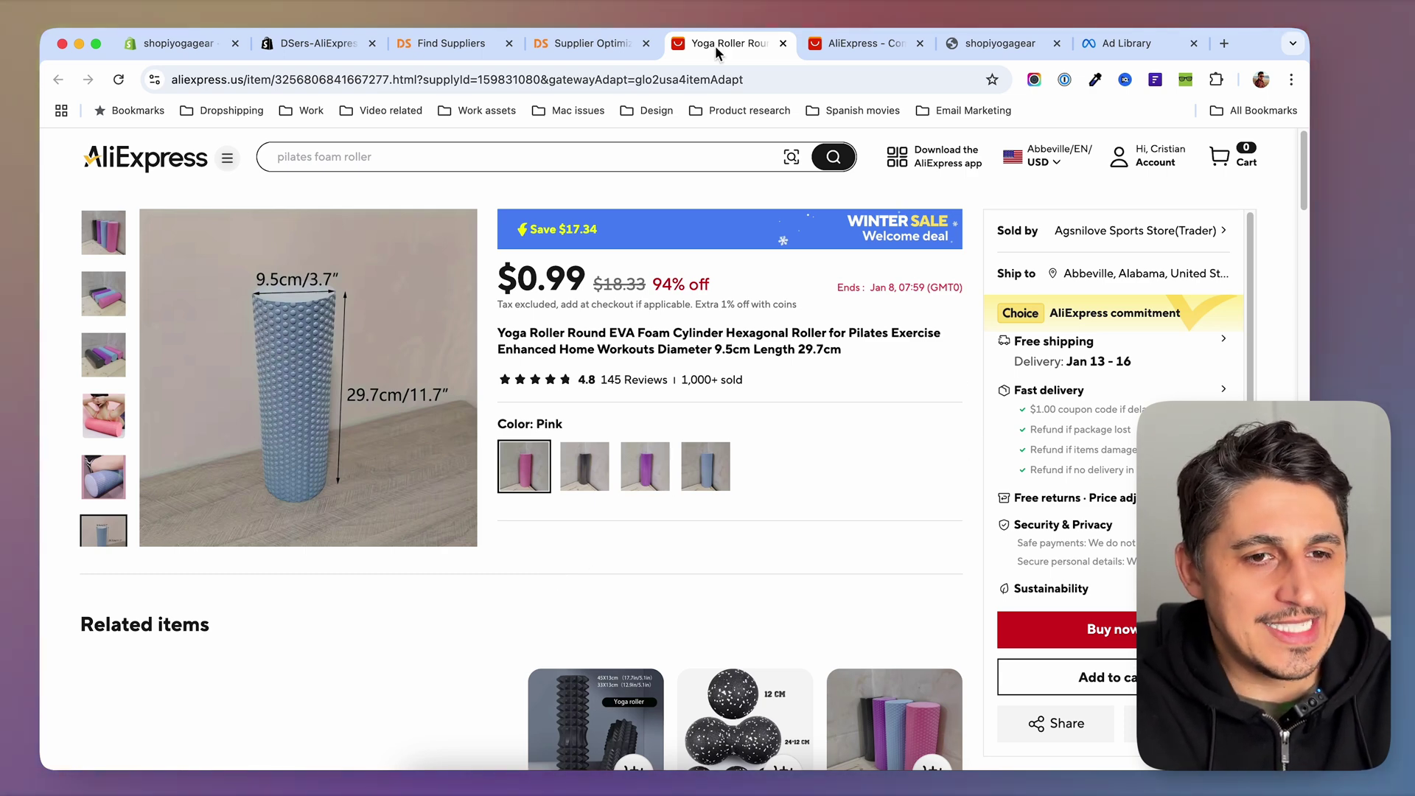
Step: Import the US $7.10–7.72 Yoga Roller Round EVA Foam Cylinder from the Supplier Optimizer results and go to the import list
{"action": "left_click", "coordinate": [588, 43]}
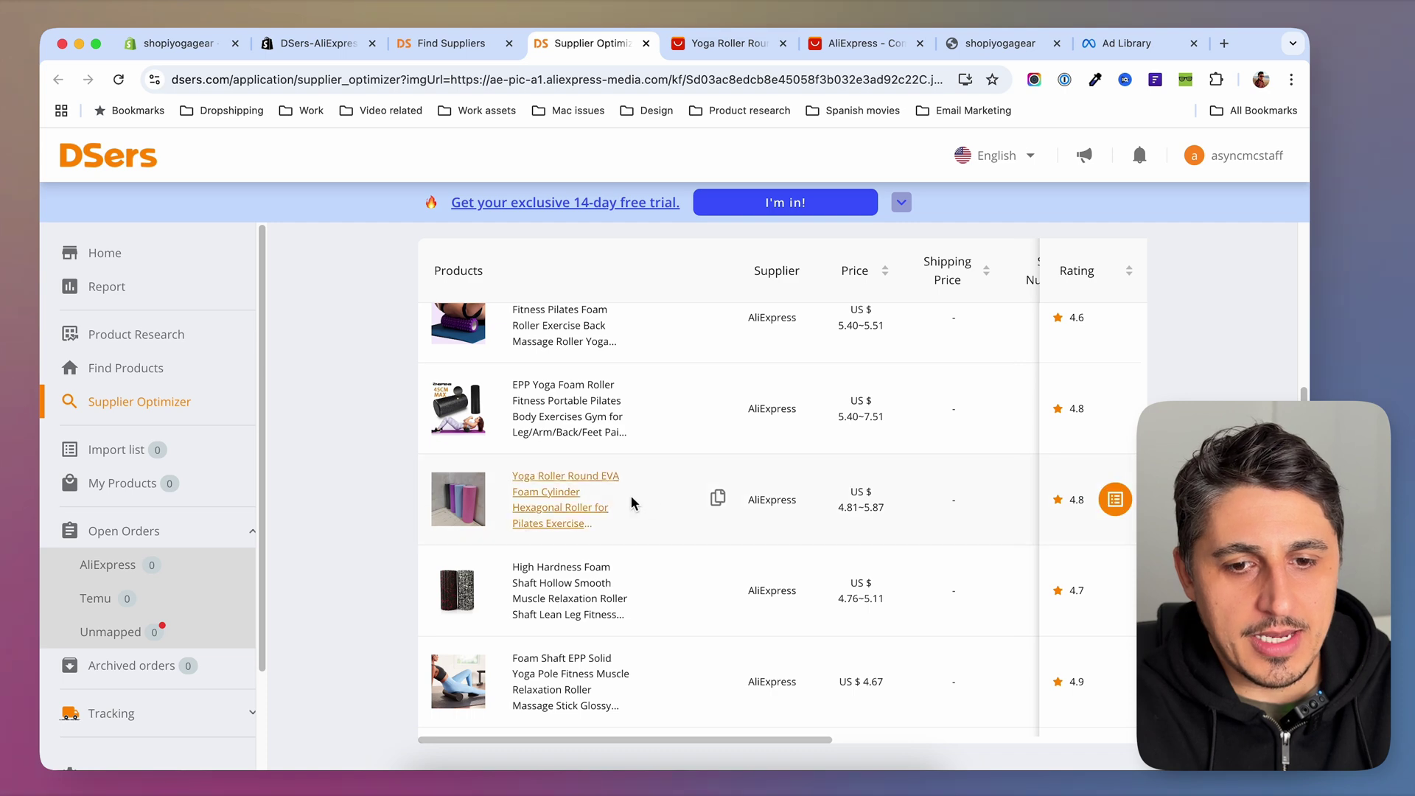
{"action": "scroll", "coordinate": [631, 499], "scroll_direction": "down", "scroll_amount": 5}
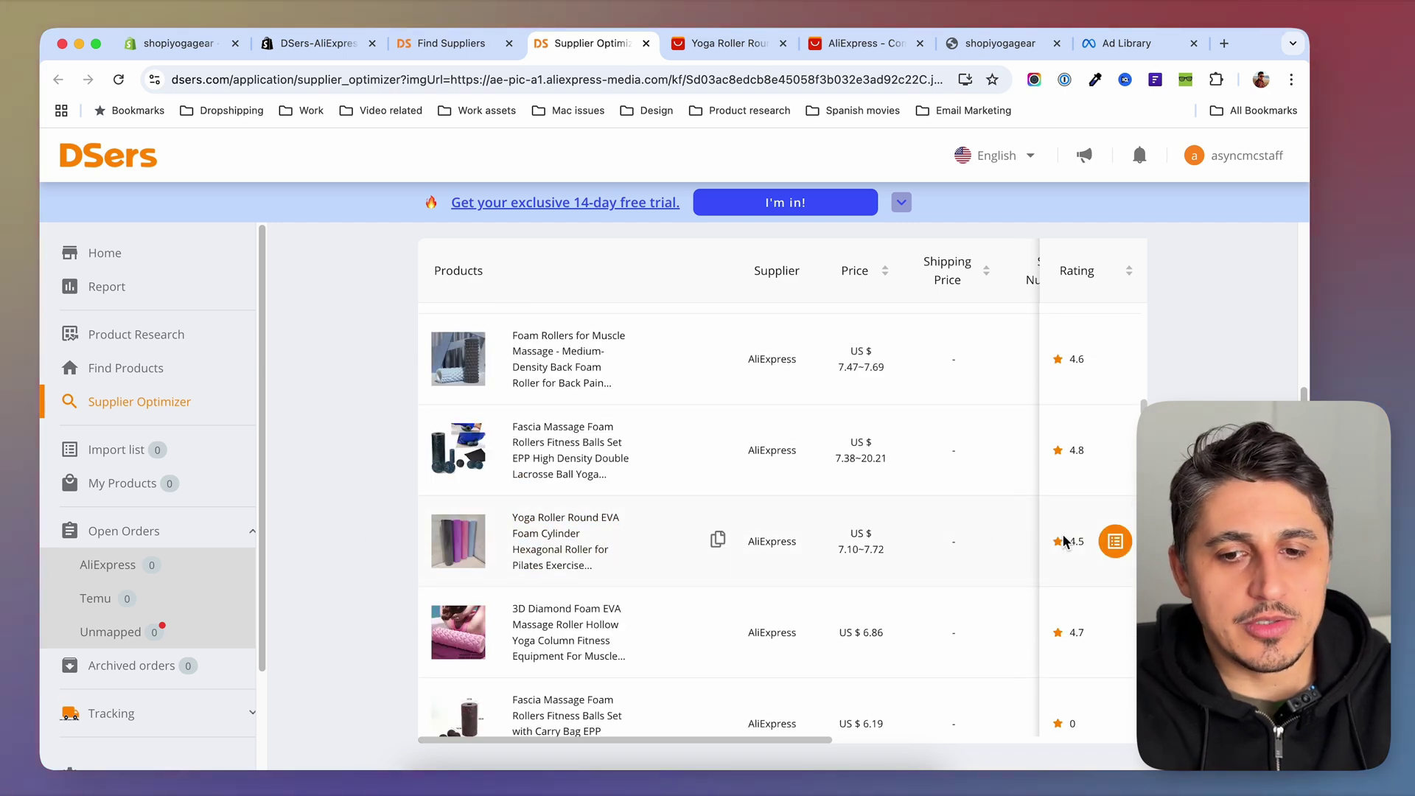
{"action": "left_click", "coordinate": [1114, 543]}
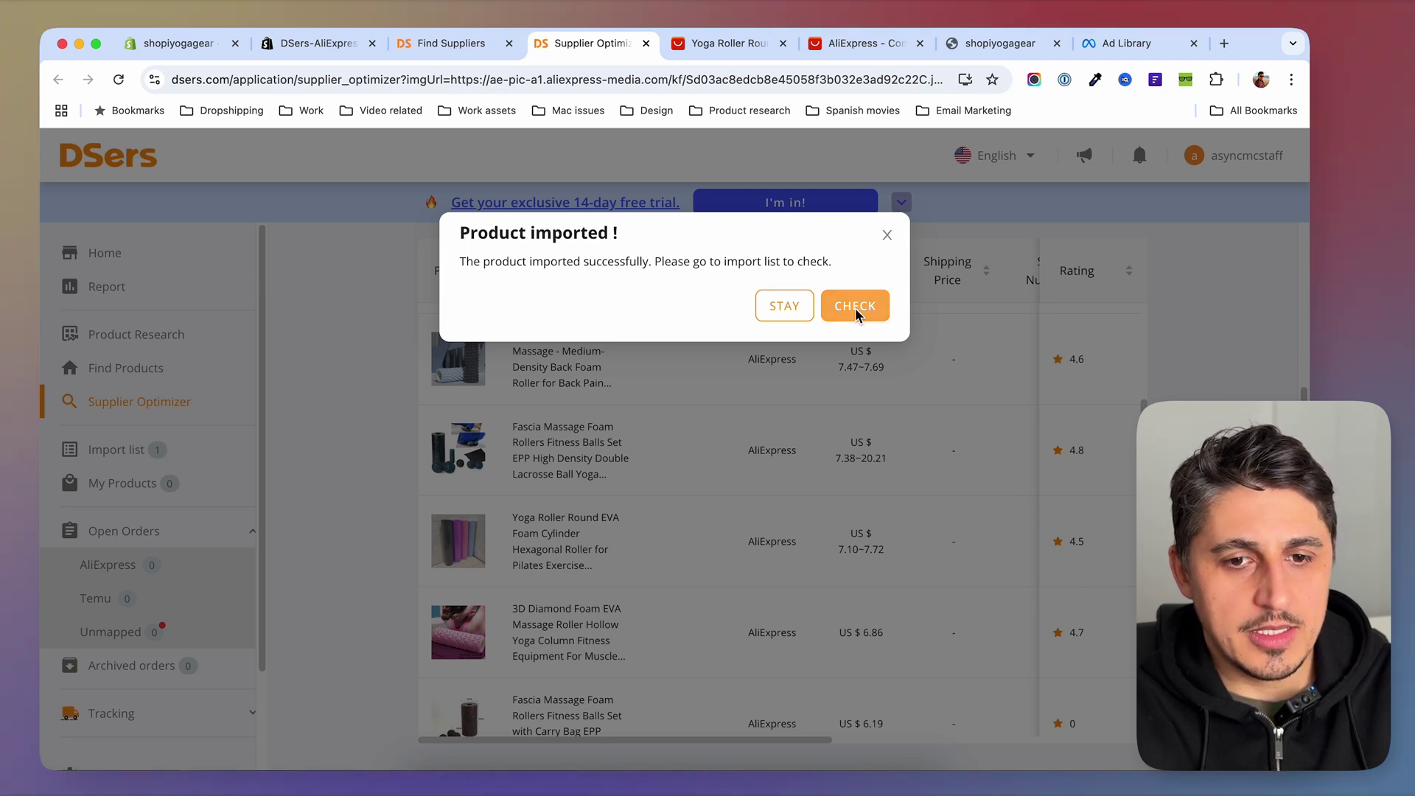
{"action": "left_click", "coordinate": [855, 308]}
Step: Open the imported yoga roller for editing and review its title, weight, dimensions and organization fields
{"action": "scroll", "coordinate": [701, 504], "scroll_direction": "down", "scroll_amount": 3}
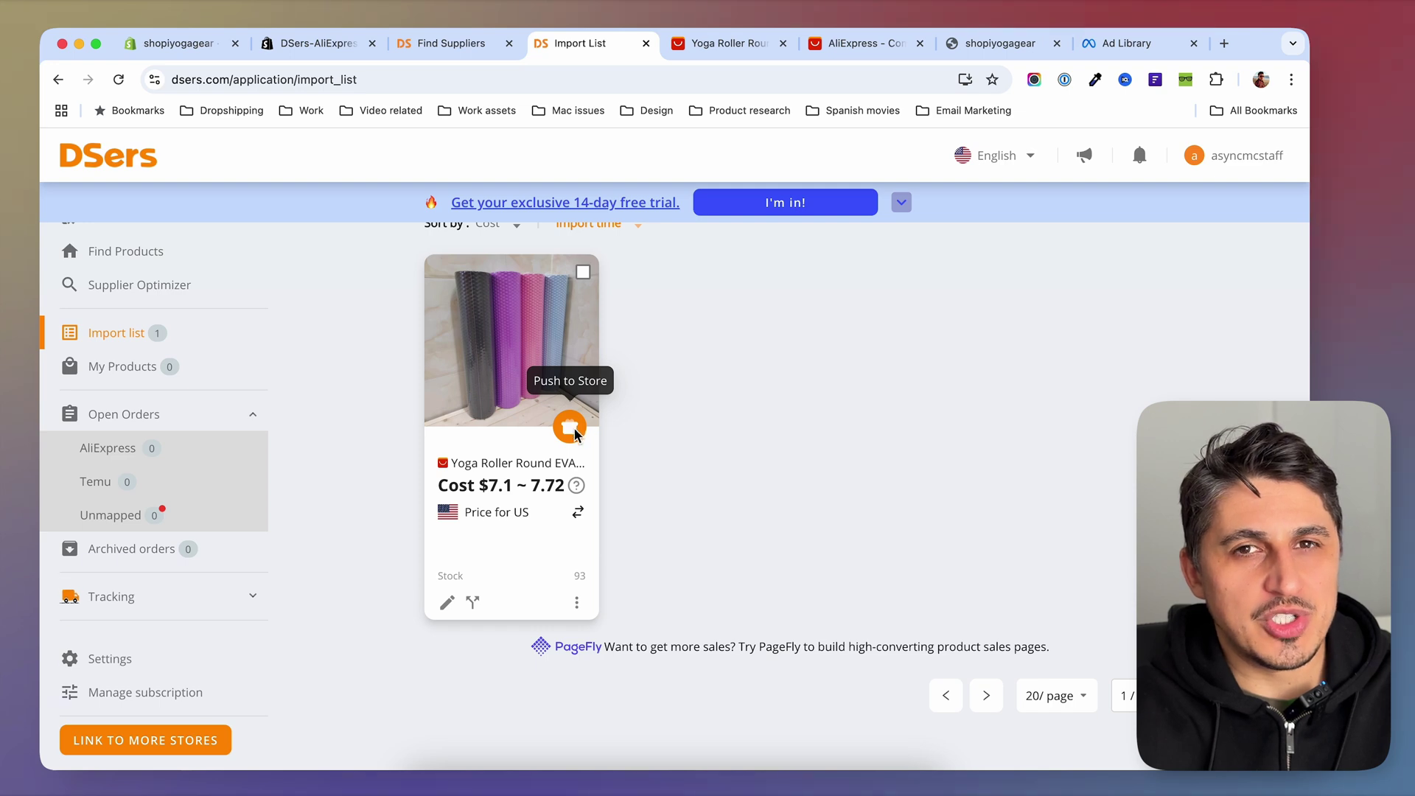
{"action": "left_click", "coordinate": [448, 604]}
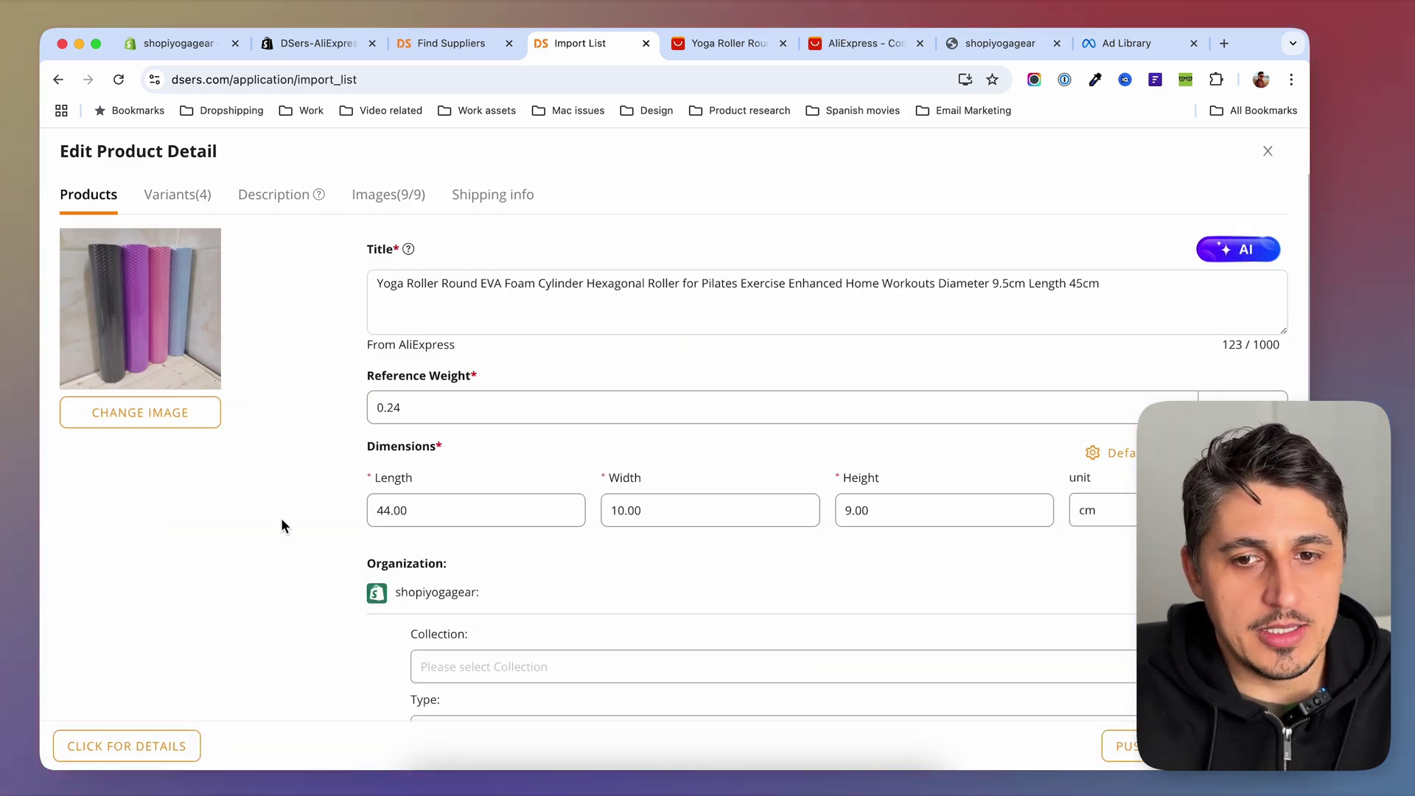
{"action": "scroll", "coordinate": [329, 604], "scroll_direction": "down", "scroll_amount": 3}
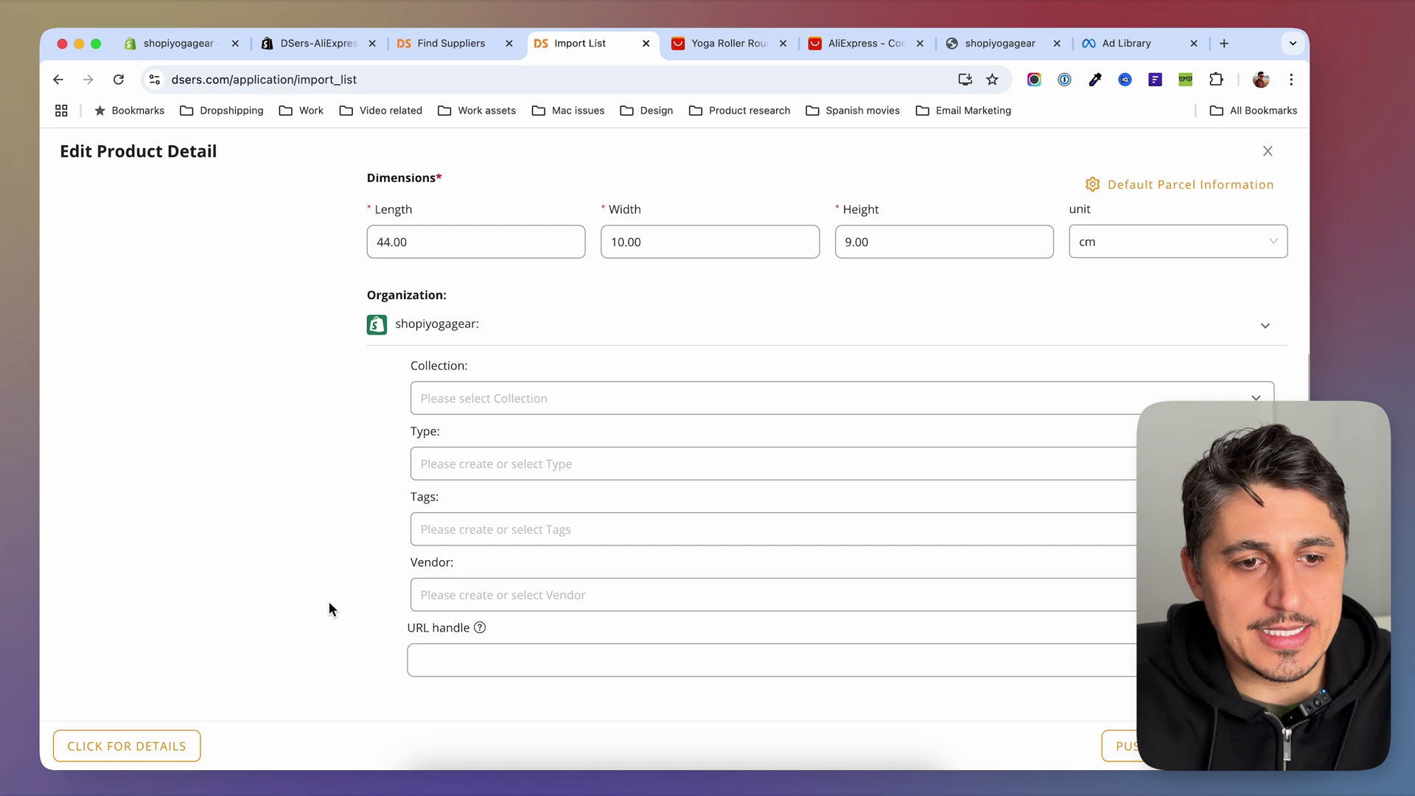
Step: Replace the imported roller's product title with "Hexagonal EVA Yoga Roller for Pilates & Workouts"
{"action": "scroll", "coordinate": [329, 601], "scroll_direction": "up", "scroll_amount": 4}
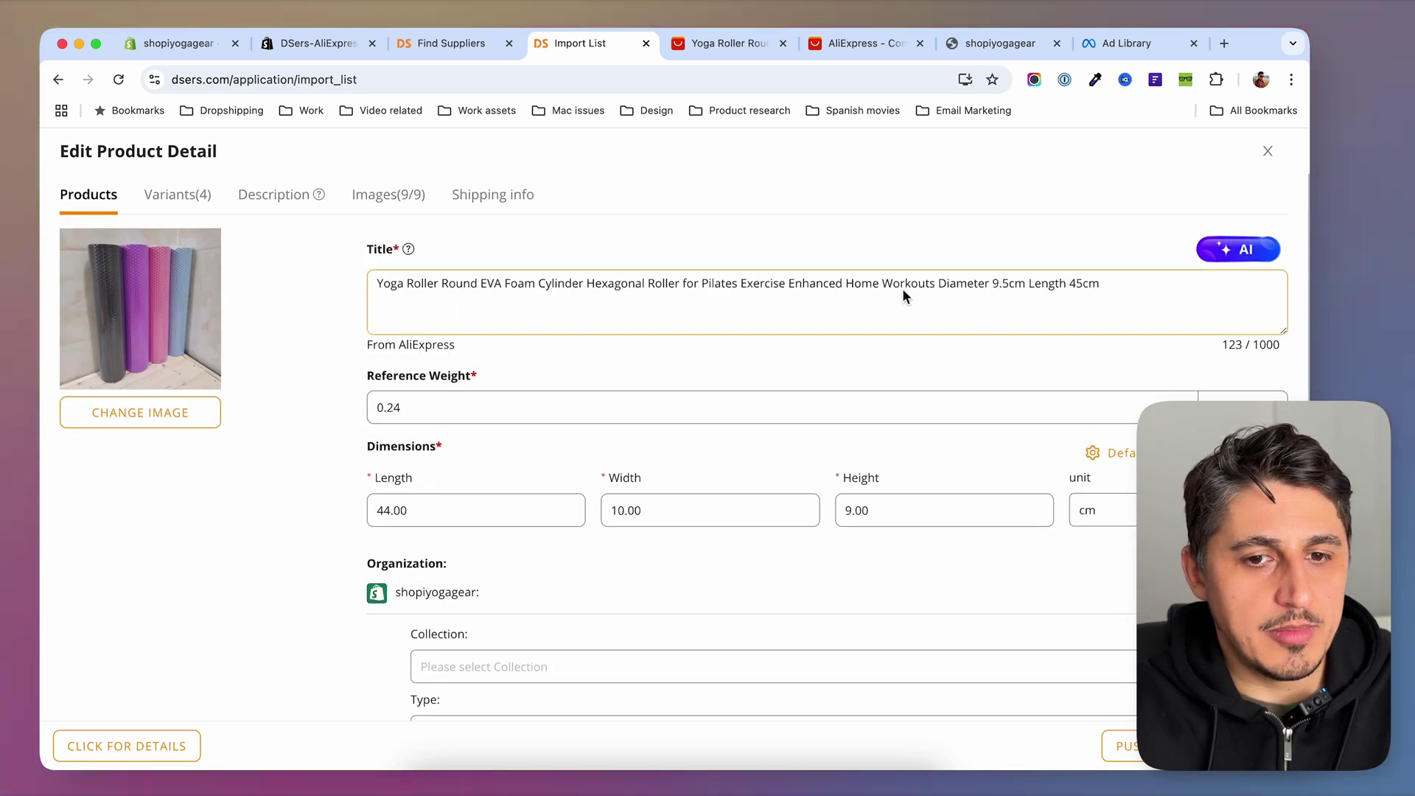
{"action": "left_click", "coordinate": [693, 286]}
{"action": "left_click_drag", "start_coordinate": [379, 283], "coordinate": [347, 285]}
{"action": "left_click", "coordinate": [1102, 285]}
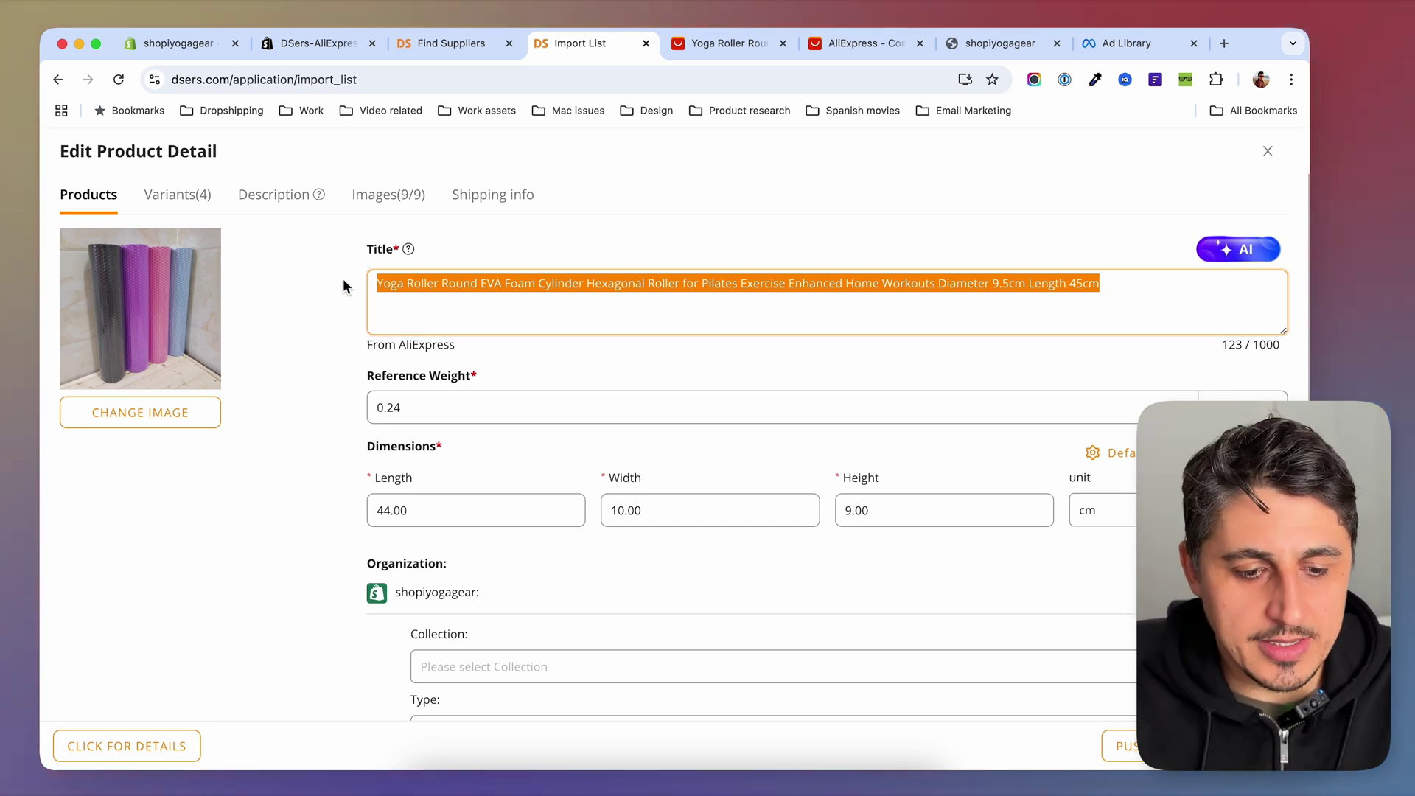
{"action": "left_click", "coordinate": [1106, 295]}
{"action": "key", "text": "super+a"}
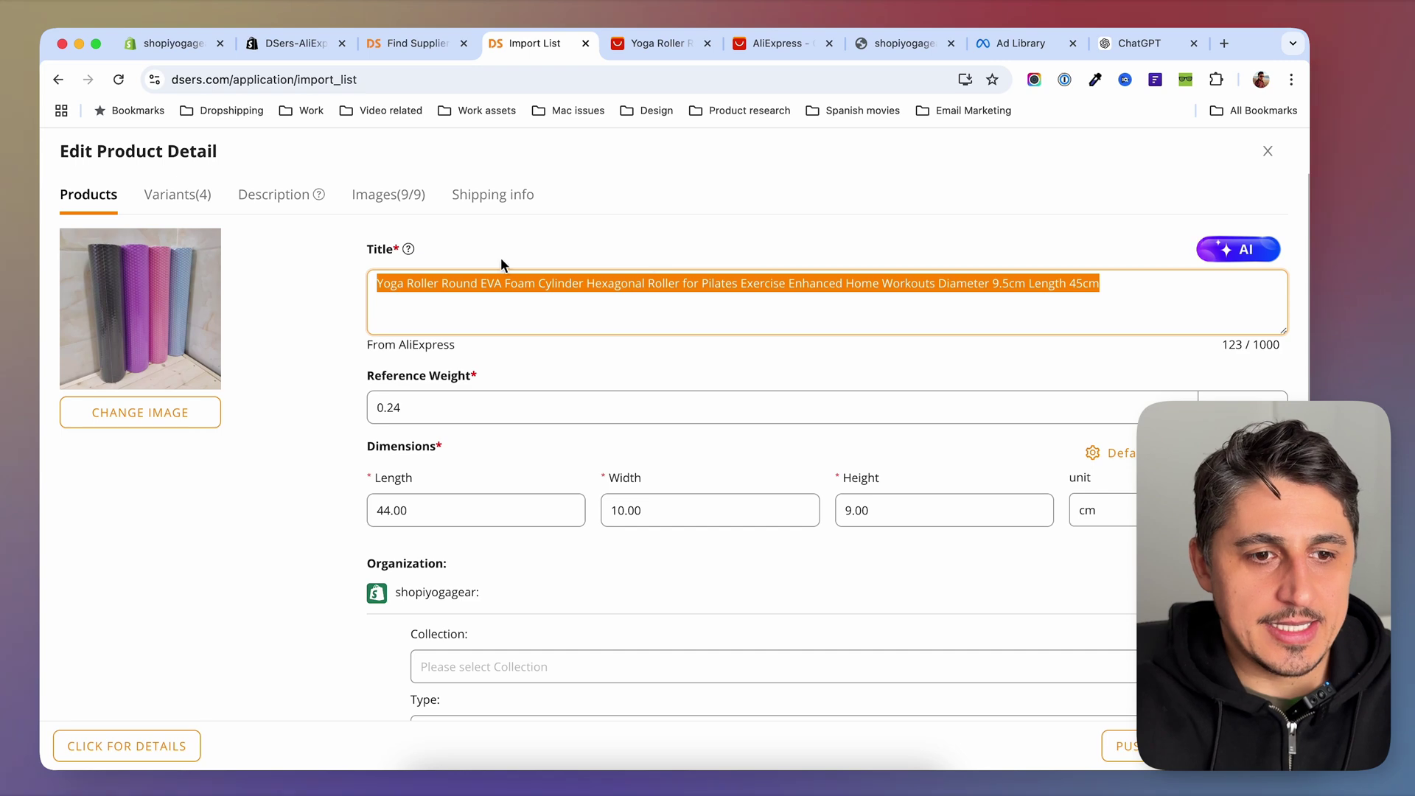
{"action": "type", "text": "Hexagonal EVA Yoga Roller for Pilates & Workouts"}
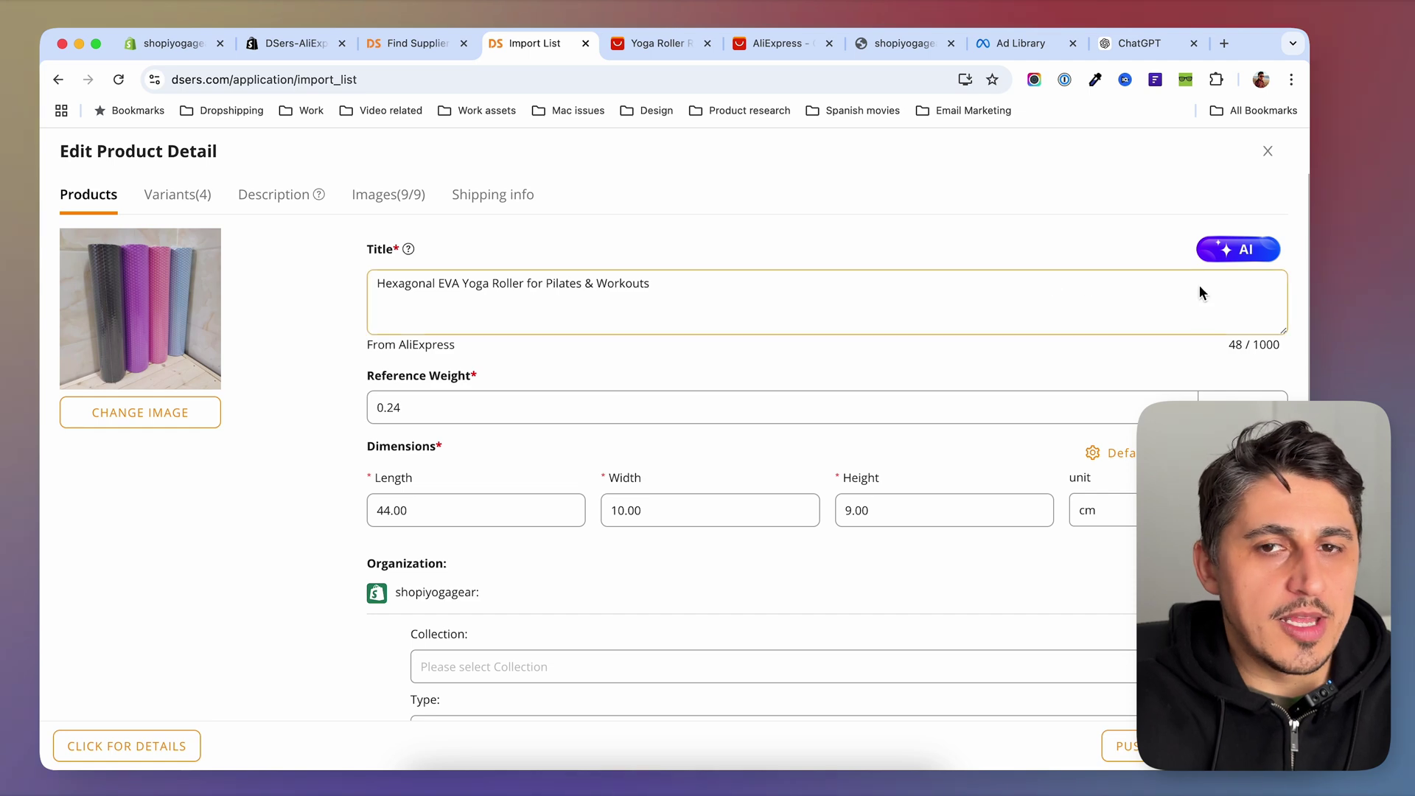
Step: Try the DSers AI optimization on the product title and dismiss the upgrade offer and AI pane
{"action": "left_click", "coordinate": [1235, 252]}
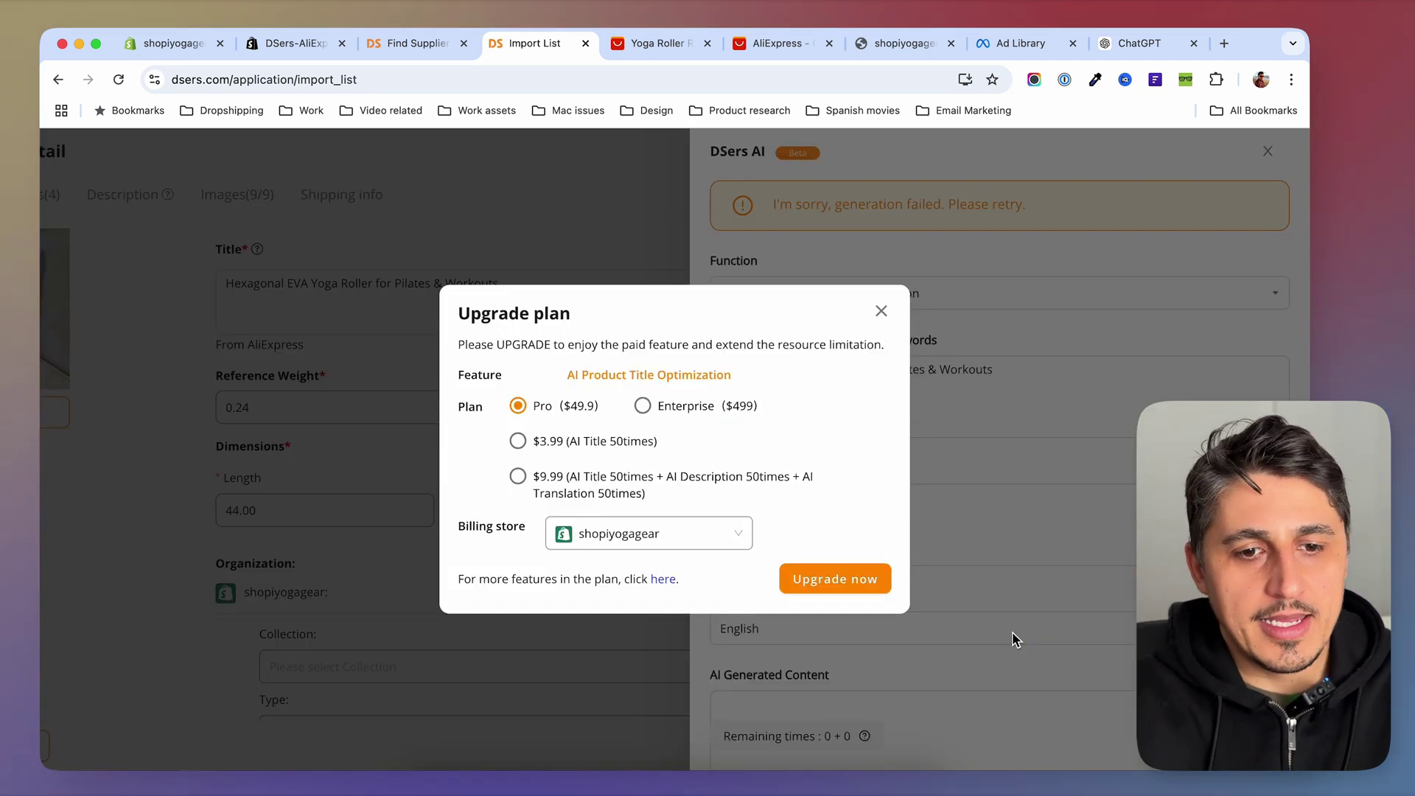
{"action": "left_click", "coordinate": [881, 310]}
{"action": "left_click", "coordinate": [629, 209]}
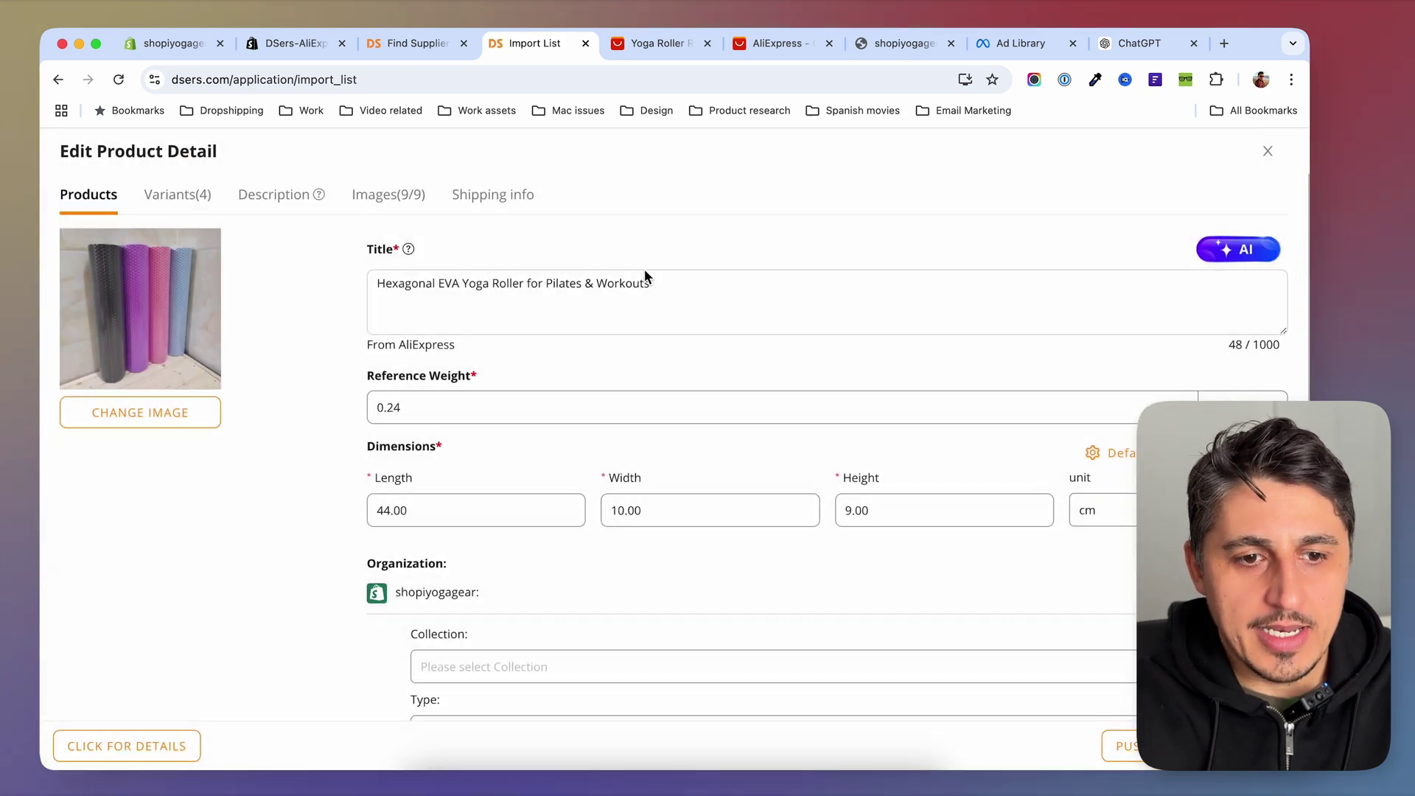
Step: Delete the SKY BLUE variant (SKU 14:1254) from the product's variants
{"action": "left_click", "coordinate": [188, 194]}
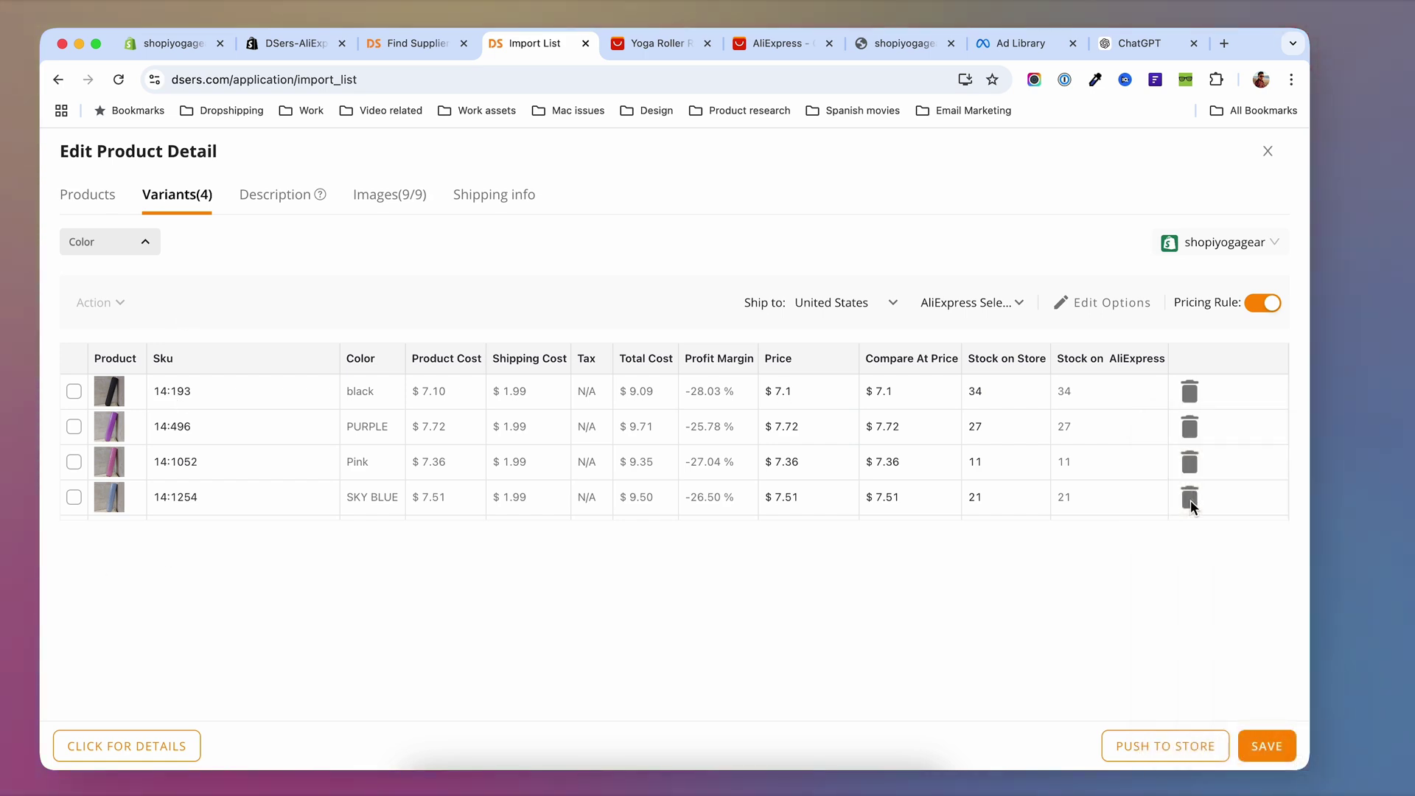
{"action": "left_click", "coordinate": [1190, 501]}
{"action": "left_click", "coordinate": [850, 305]}
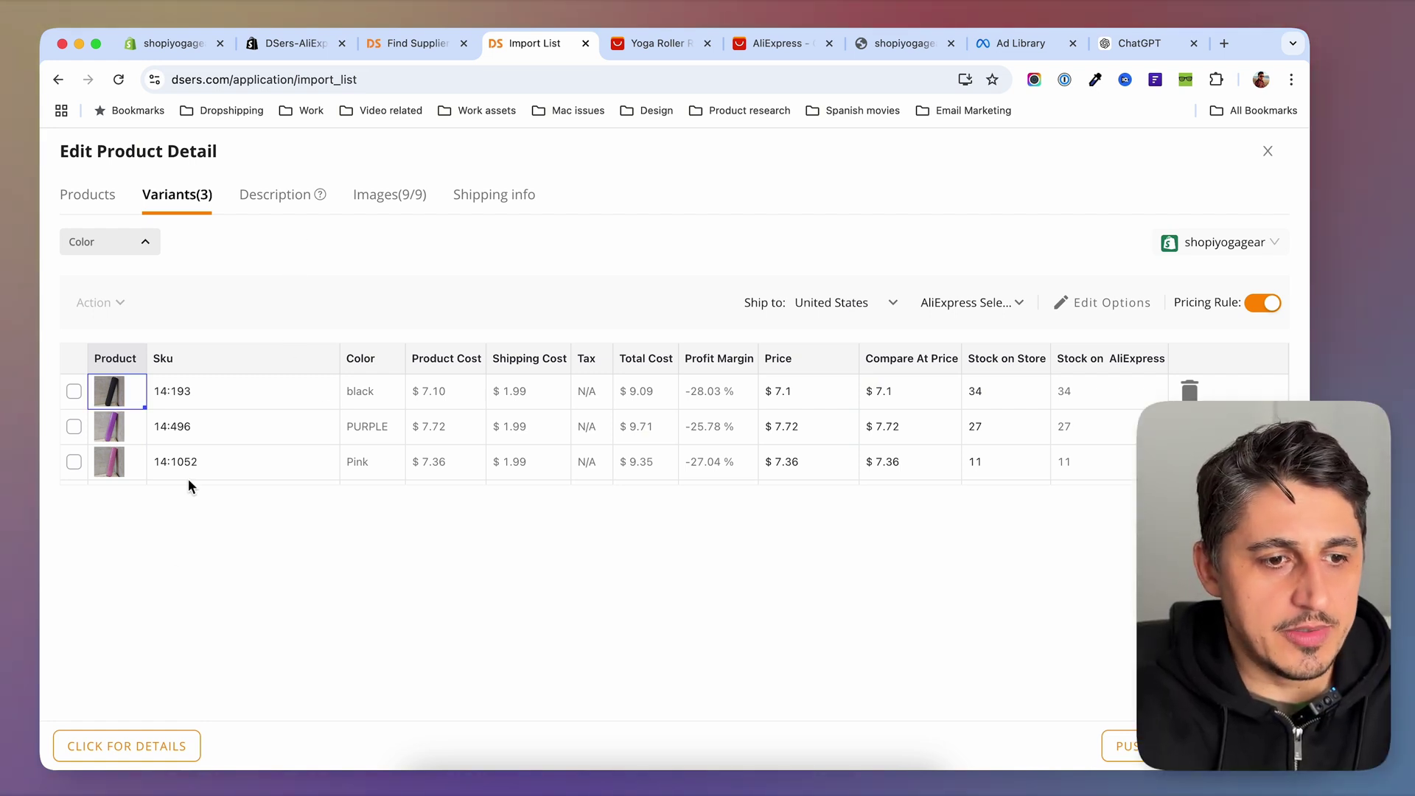
Step: Look over the empty description, clear the product image selection and select only the first four roller images
{"action": "left_click", "coordinate": [274, 196]}
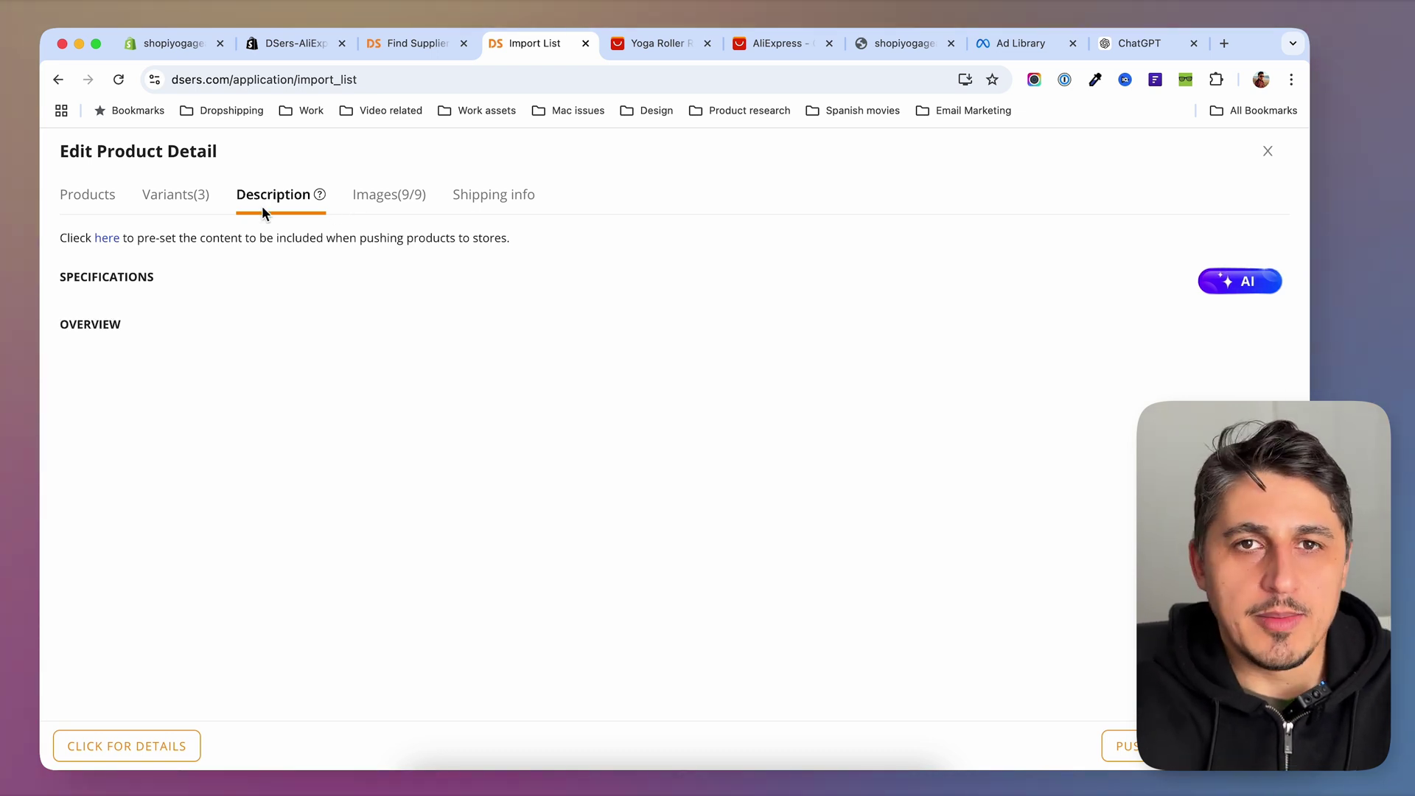
{"action": "left_click", "coordinate": [395, 192]}
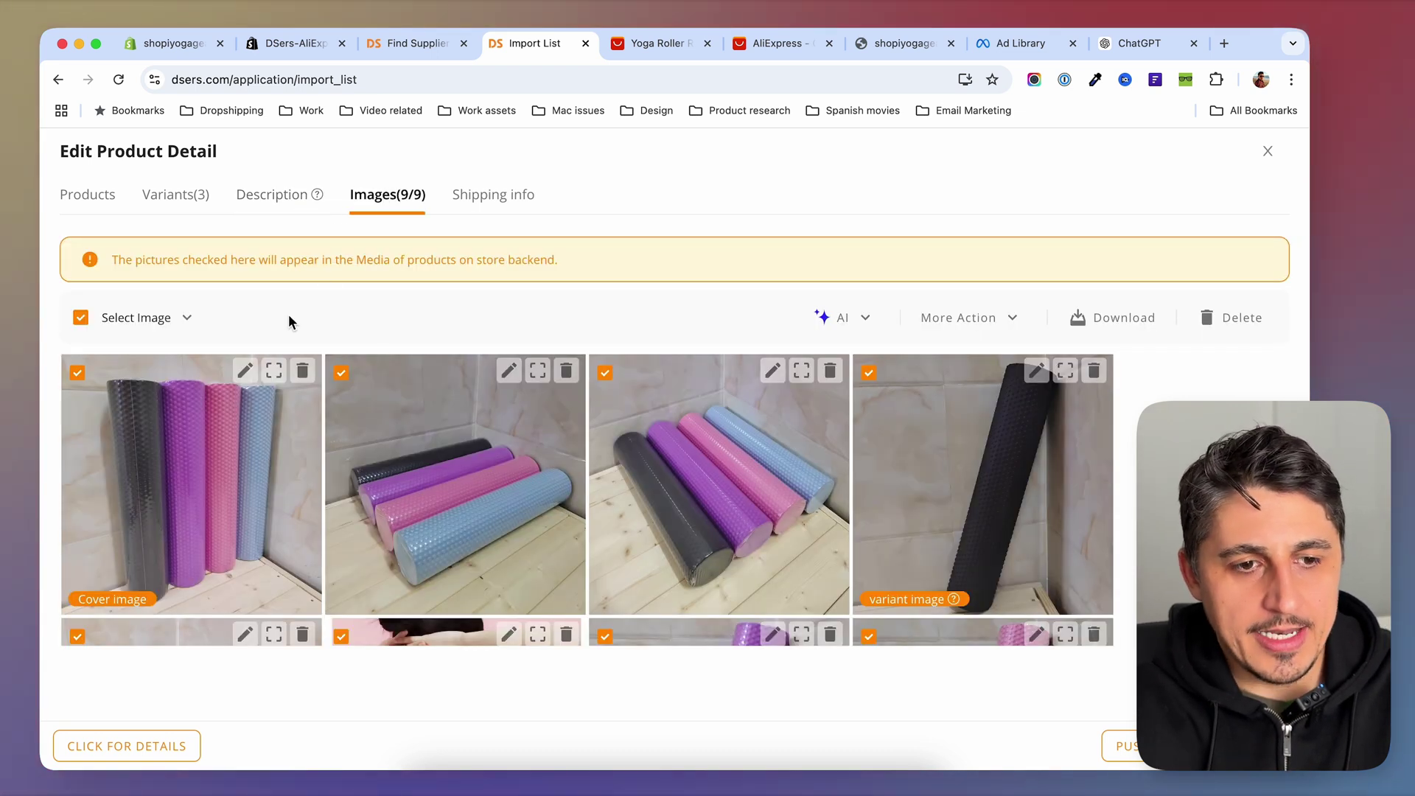
{"action": "left_click", "coordinate": [76, 317]}
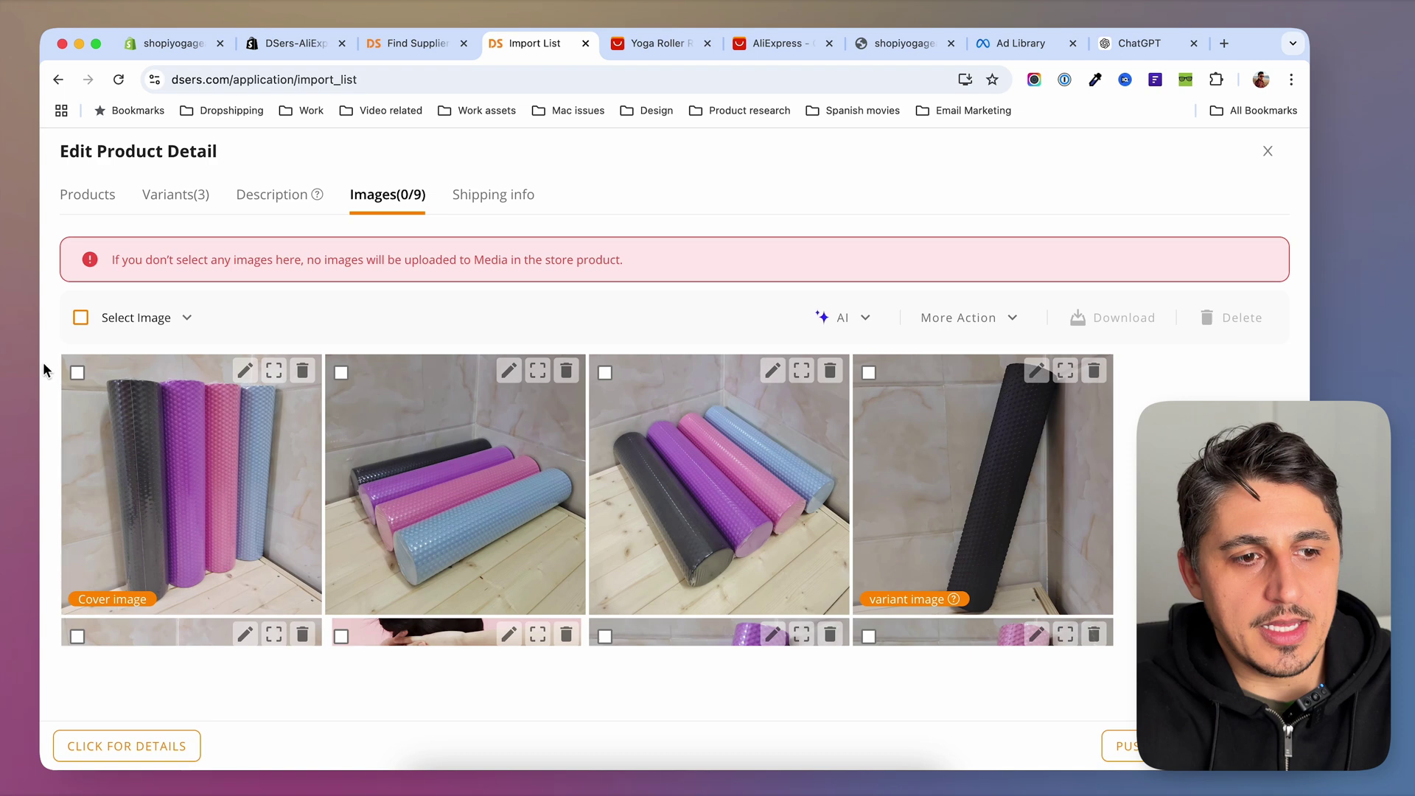
{"action": "left_click", "coordinate": [77, 373]}
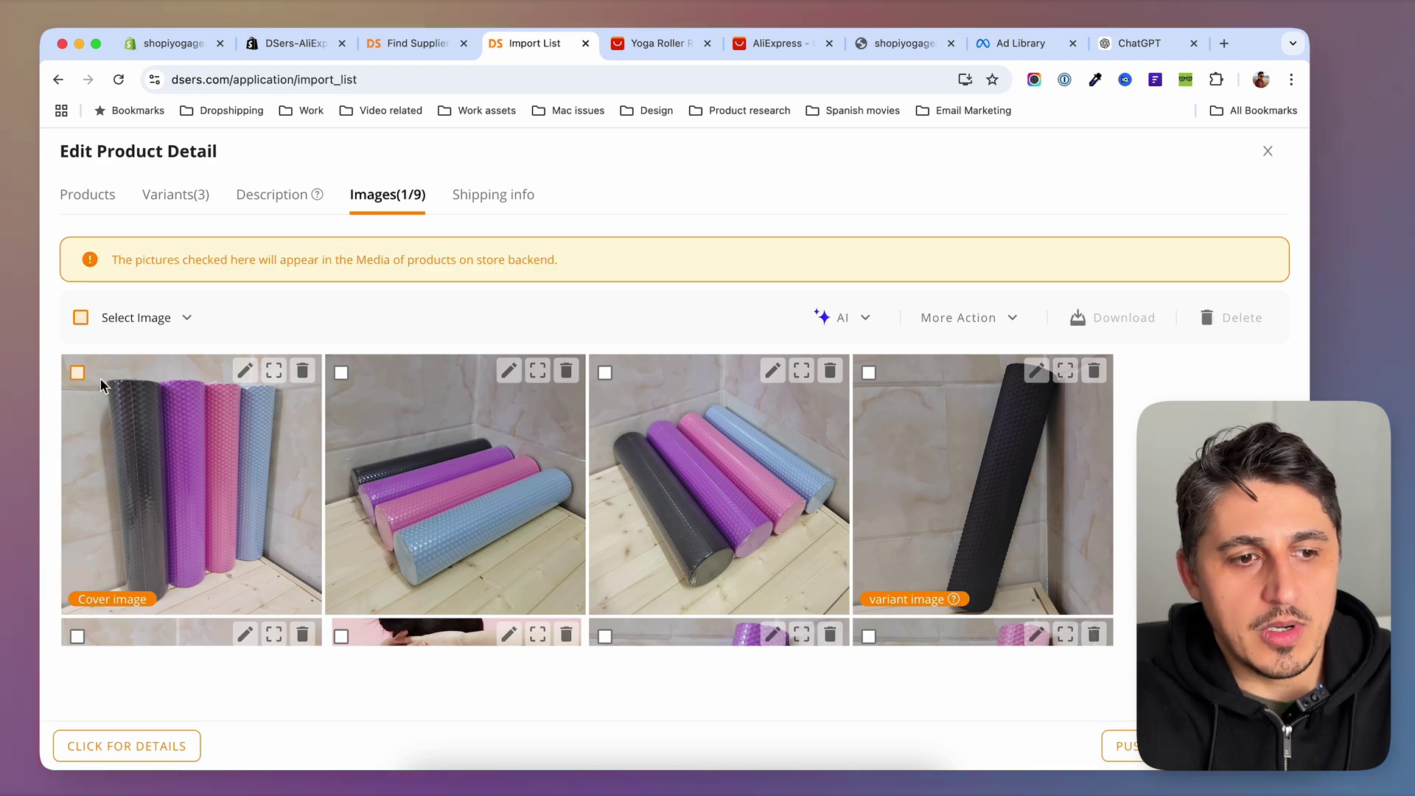
{"action": "left_click", "coordinate": [341, 372]}
{"action": "left_click", "coordinate": [605, 373]}
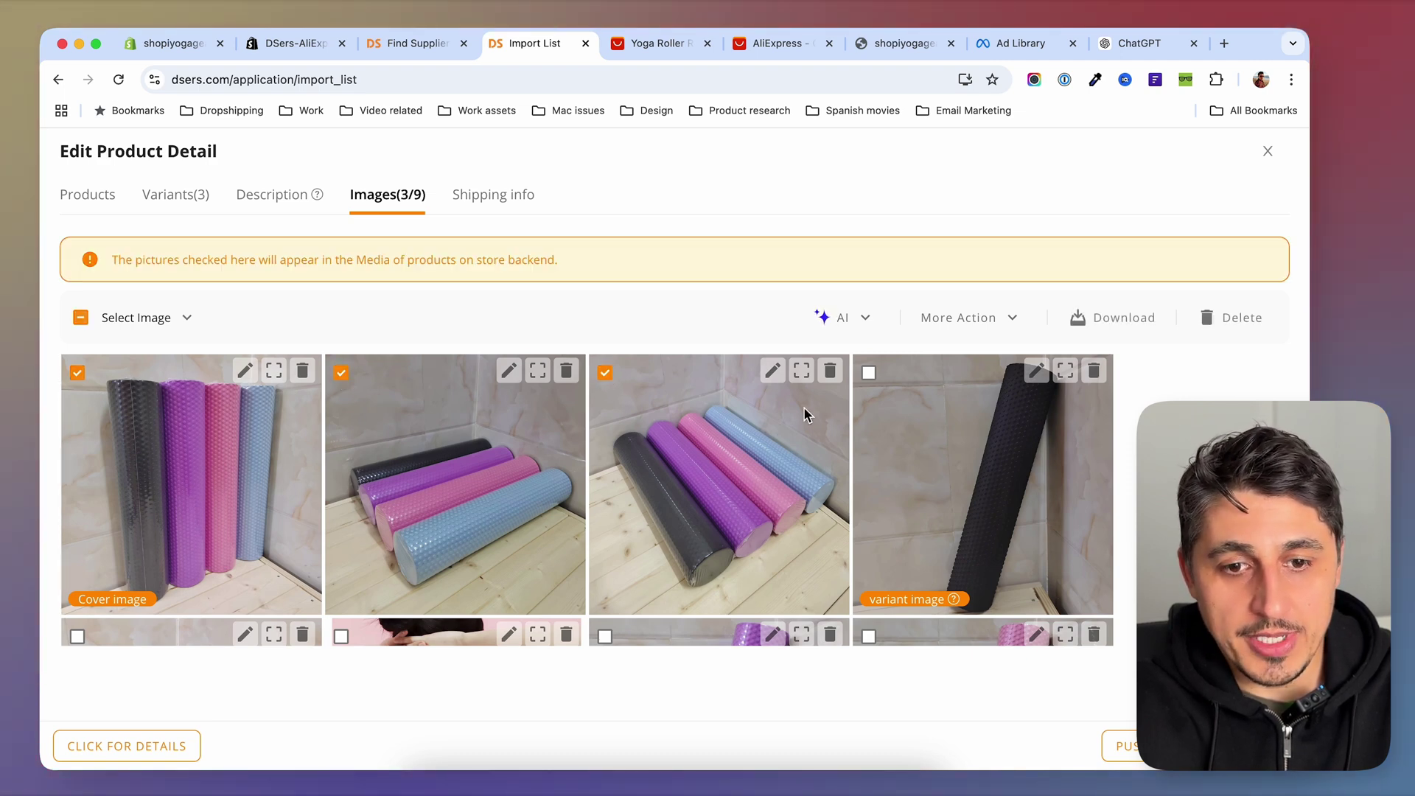
{"action": "left_click", "coordinate": [868, 373]}
Step: Add the woman-with-roller, purple, pink and blue roller photos to the selection, leaving out the photo with 9.5cm and 45cm dimensions
{"action": "scroll", "coordinate": [872, 376], "scroll_direction": "down", "scroll_amount": 3}
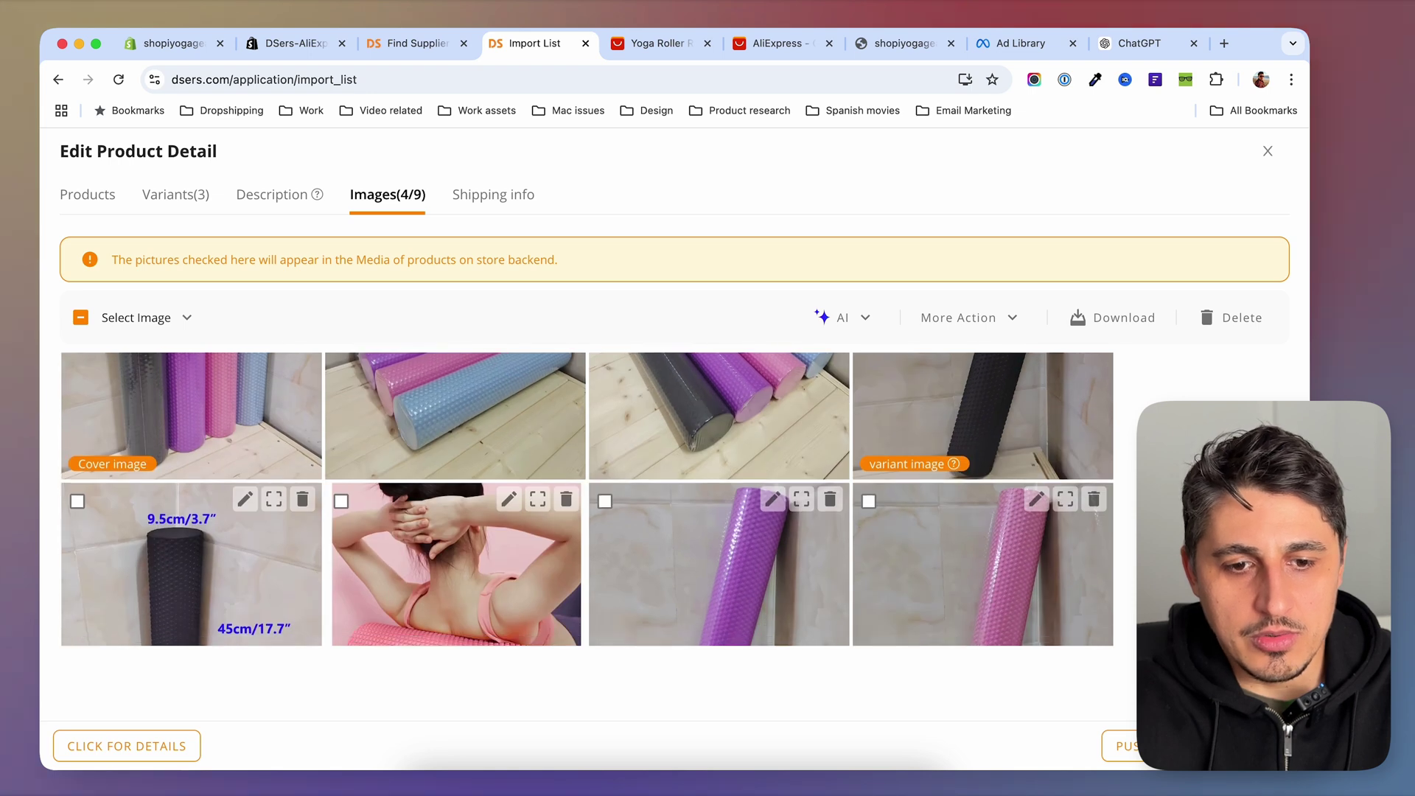
{"action": "scroll", "coordinate": [380, 511], "scroll_direction": "down", "scroll_amount": 2}
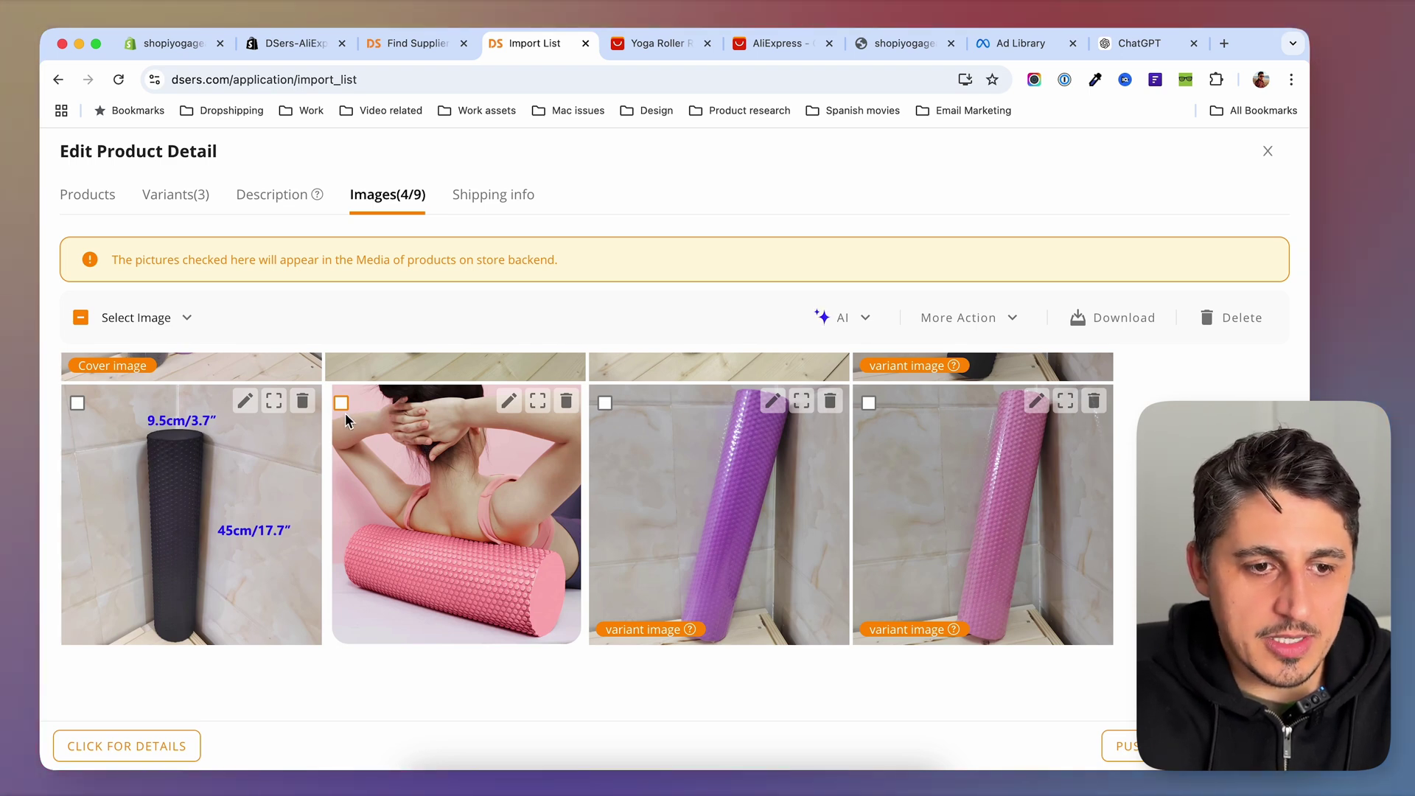
{"action": "left_click", "coordinate": [605, 403]}
{"action": "scroll", "coordinate": [873, 516], "scroll_direction": "down", "scroll_amount": 3}
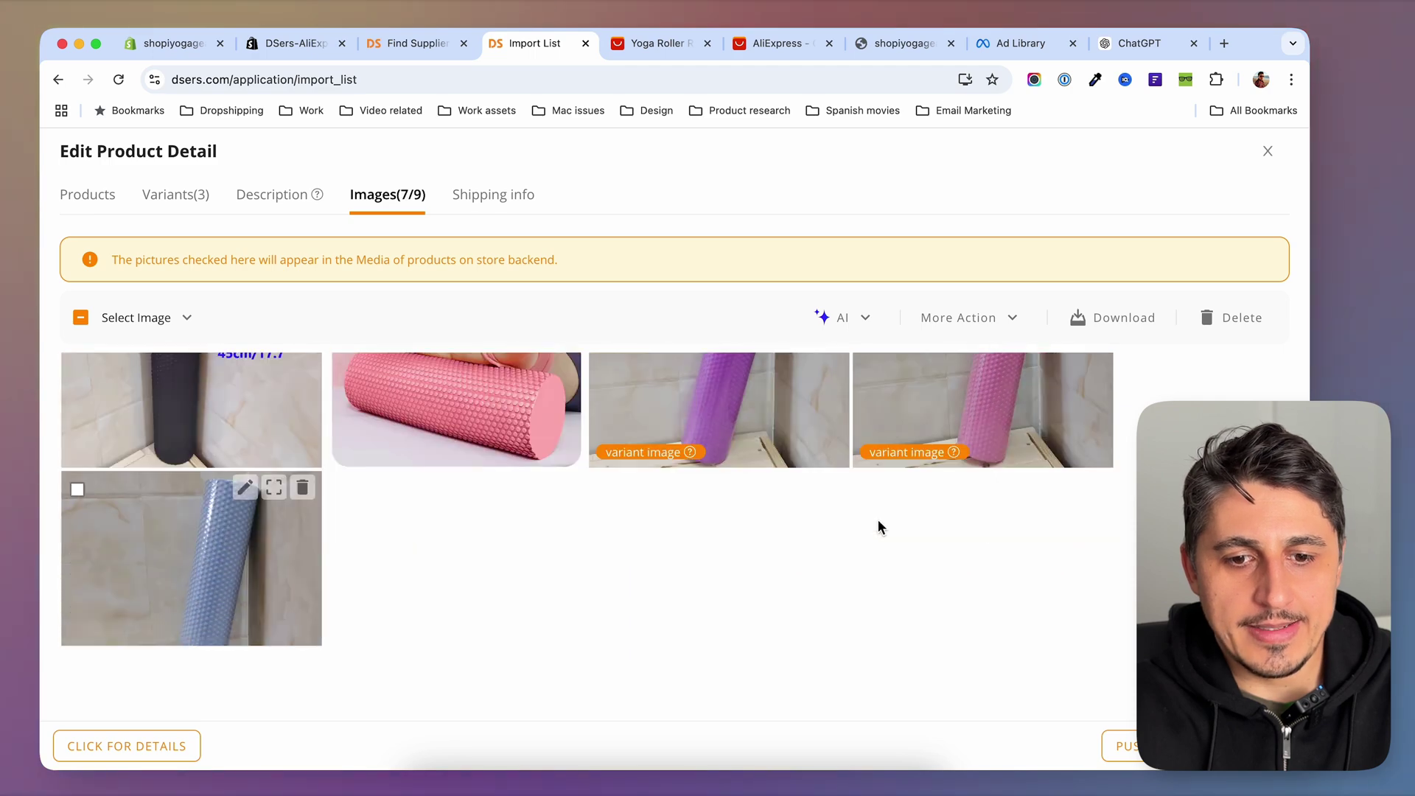
{"action": "left_click", "coordinate": [78, 486]}
{"action": "scroll", "coordinate": [453, 559], "scroll_direction": "down", "scroll_amount": 1}
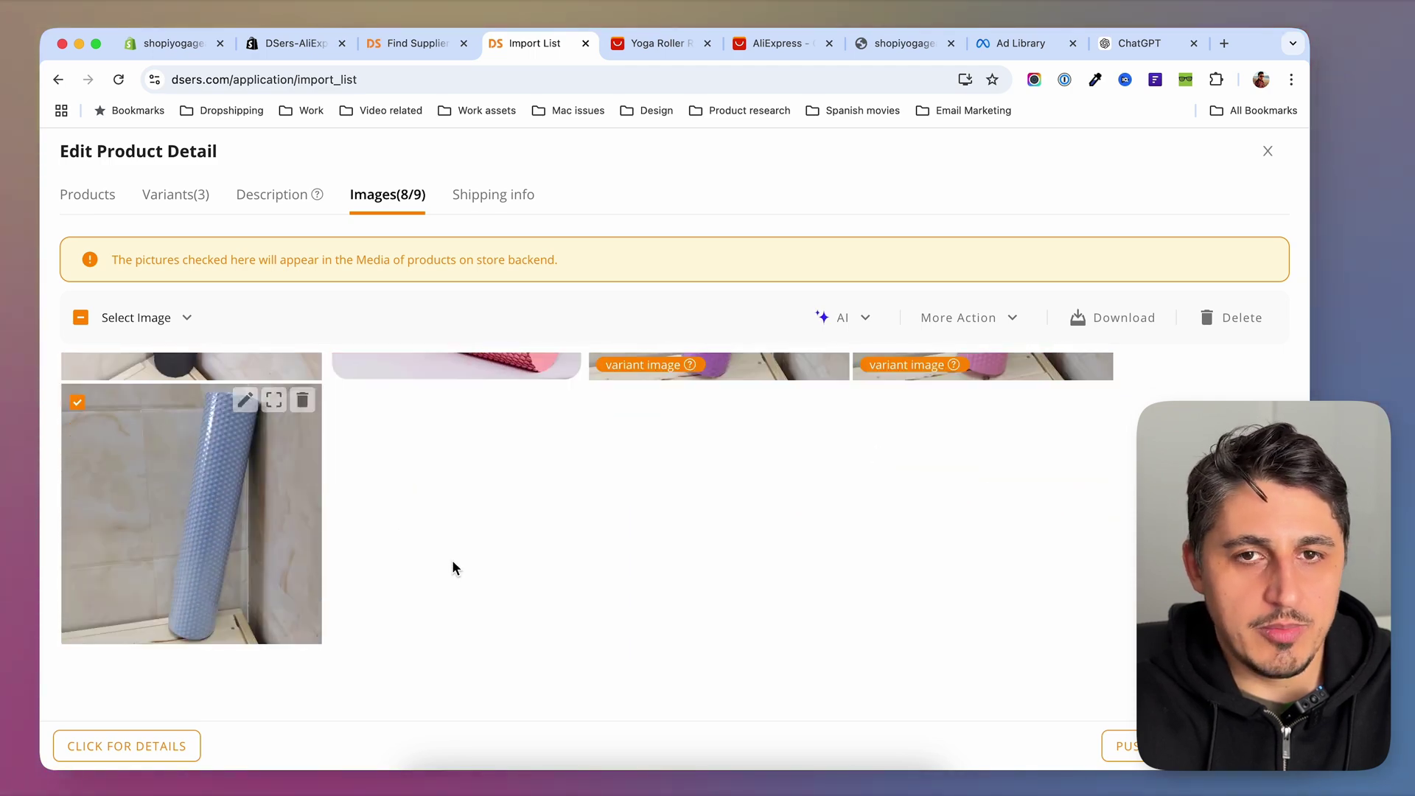
{"action": "scroll", "coordinate": [452, 559], "scroll_direction": "up", "scroll_amount": 3}
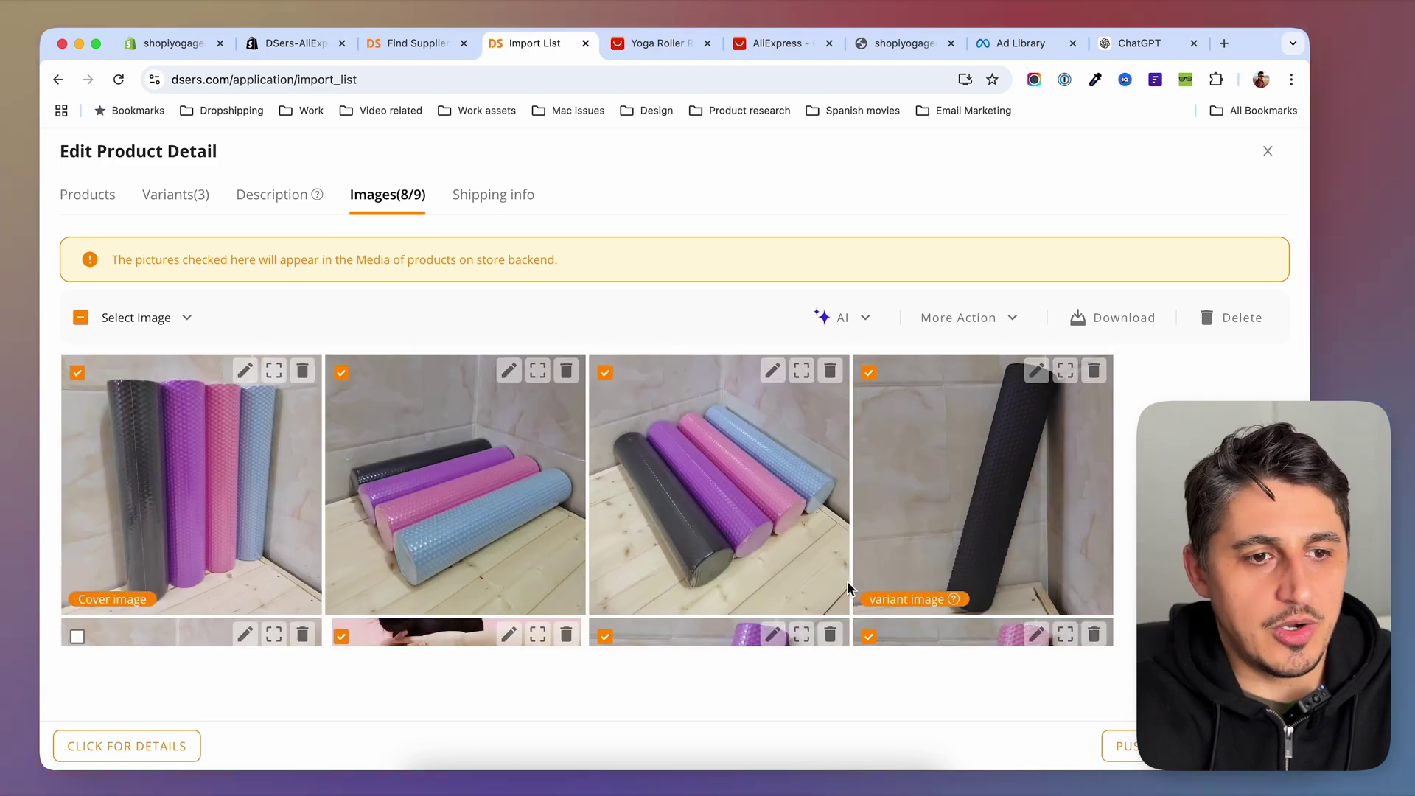
{"action": "scroll", "coordinate": [869, 579], "scroll_direction": "down", "scroll_amount": 3}
{"action": "scroll", "coordinate": [453, 509], "scroll_direction": "up", "scroll_amount": 1}
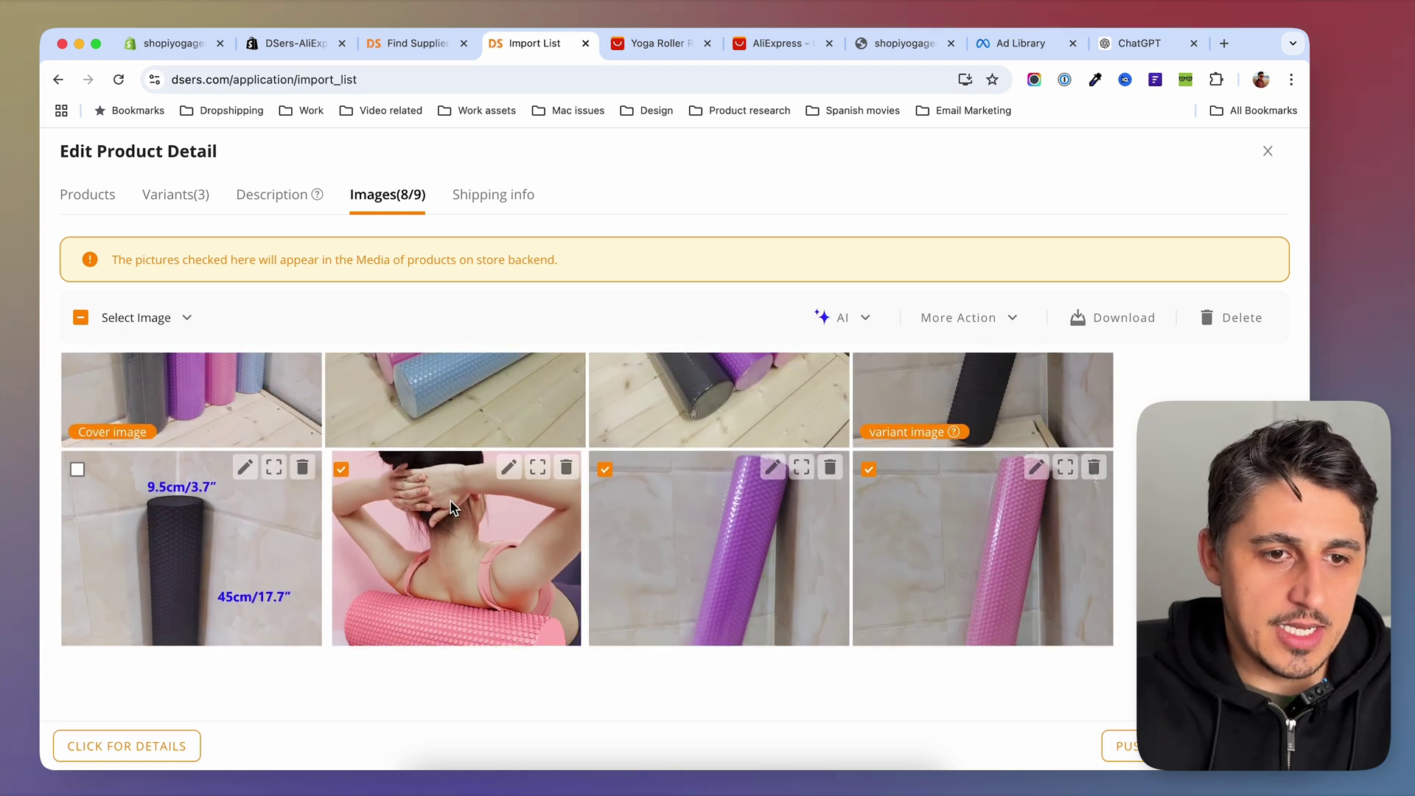
Step: Check the black variant's shipping cost and delivery time to the United States, and save the product edits
{"action": "left_click", "coordinate": [488, 196]}
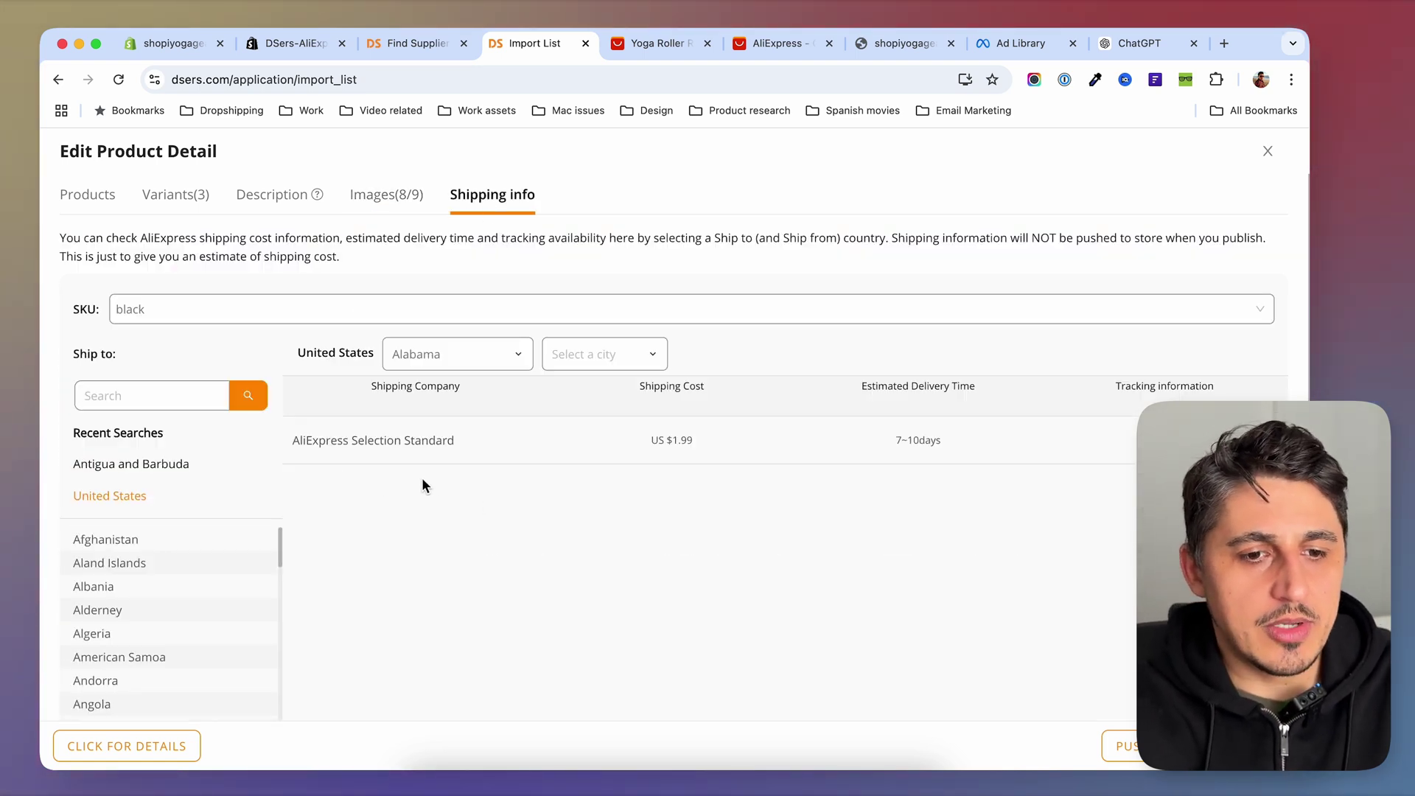
{"action": "scroll", "coordinate": [486, 515], "scroll_direction": "down", "scroll_amount": 2}
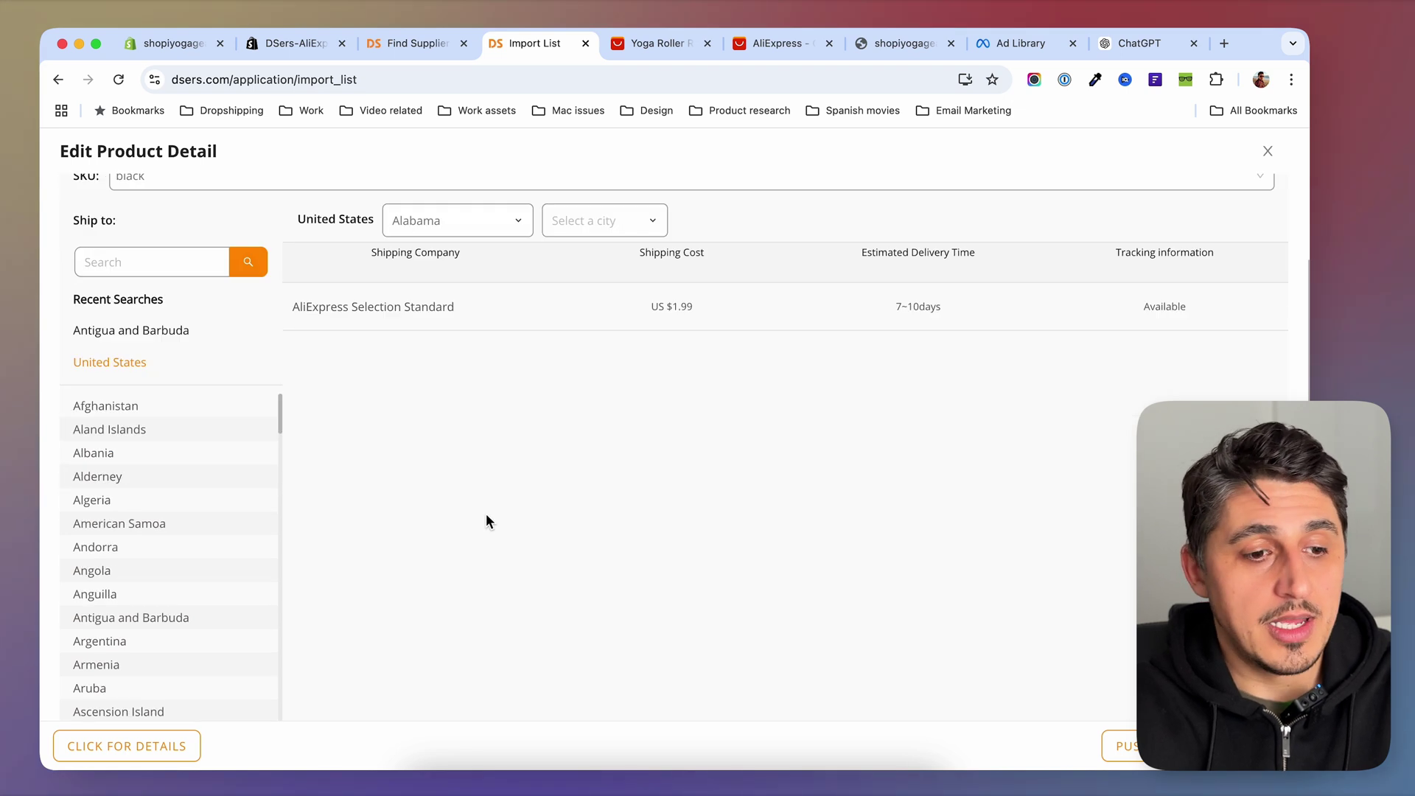
{"action": "mouse_move", "coordinate": [280, 396]}
{"action": "left_mouse_down"}
{"action": "mouse_move", "coordinate": [281, 414]}
{"action": "mouse_move", "coordinate": [282, 381]}
{"action": "left_mouse_up"}
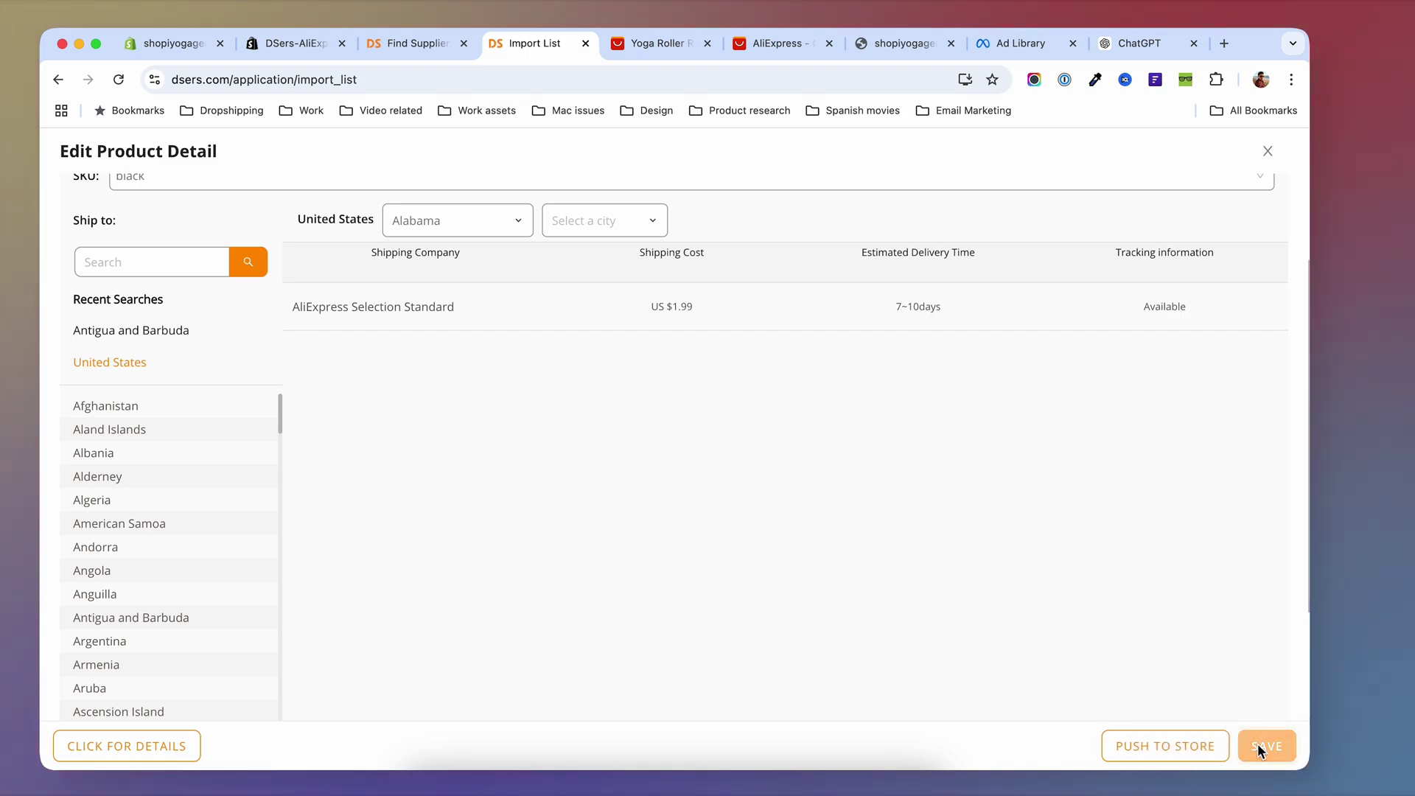
{"action": "left_click", "coordinate": [1260, 746]}
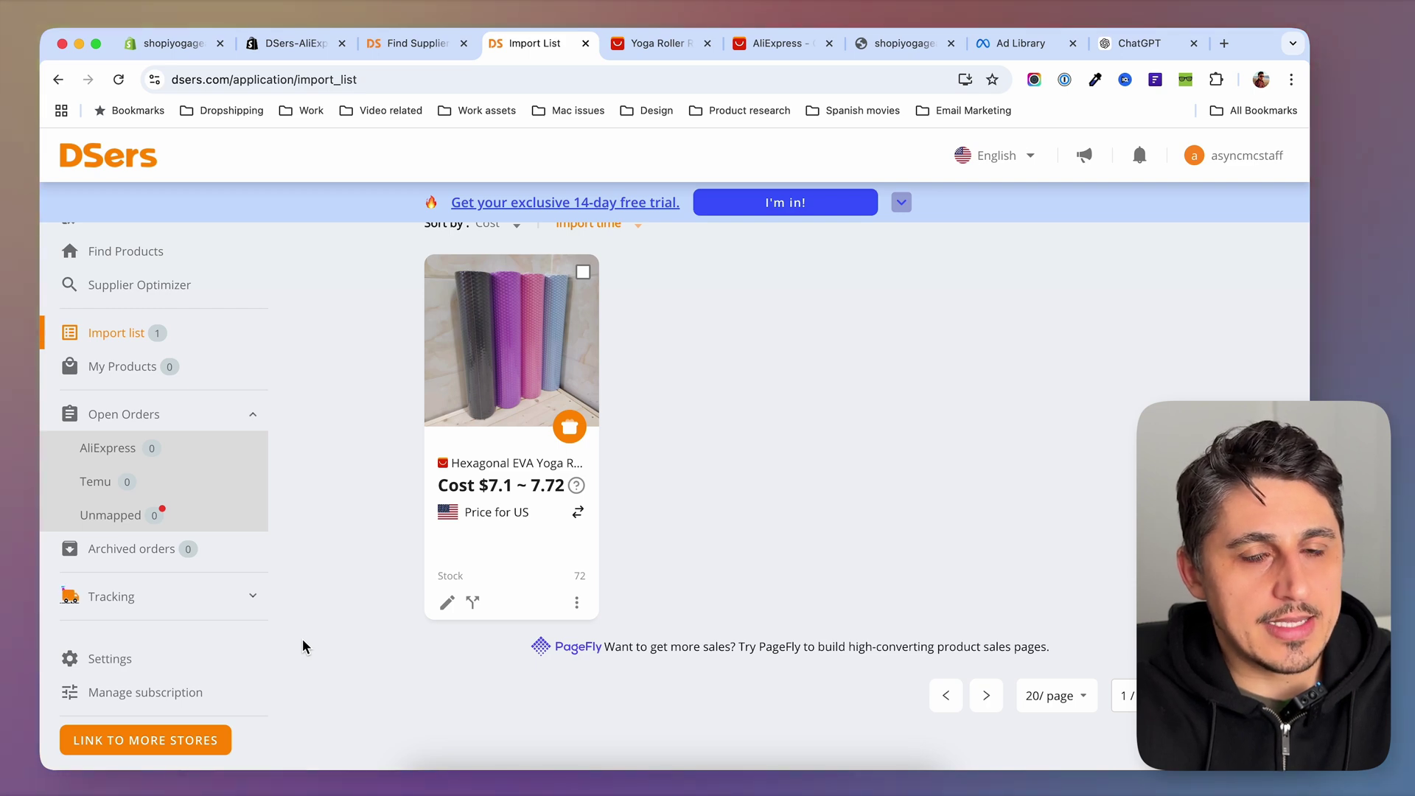
Step: Go to the Pricing & Currencies settings and enable the Pricing Rule for the shopiyogagear store
{"action": "scroll", "coordinate": [106, 667], "scroll_direction": "up", "scroll_amount": 2}
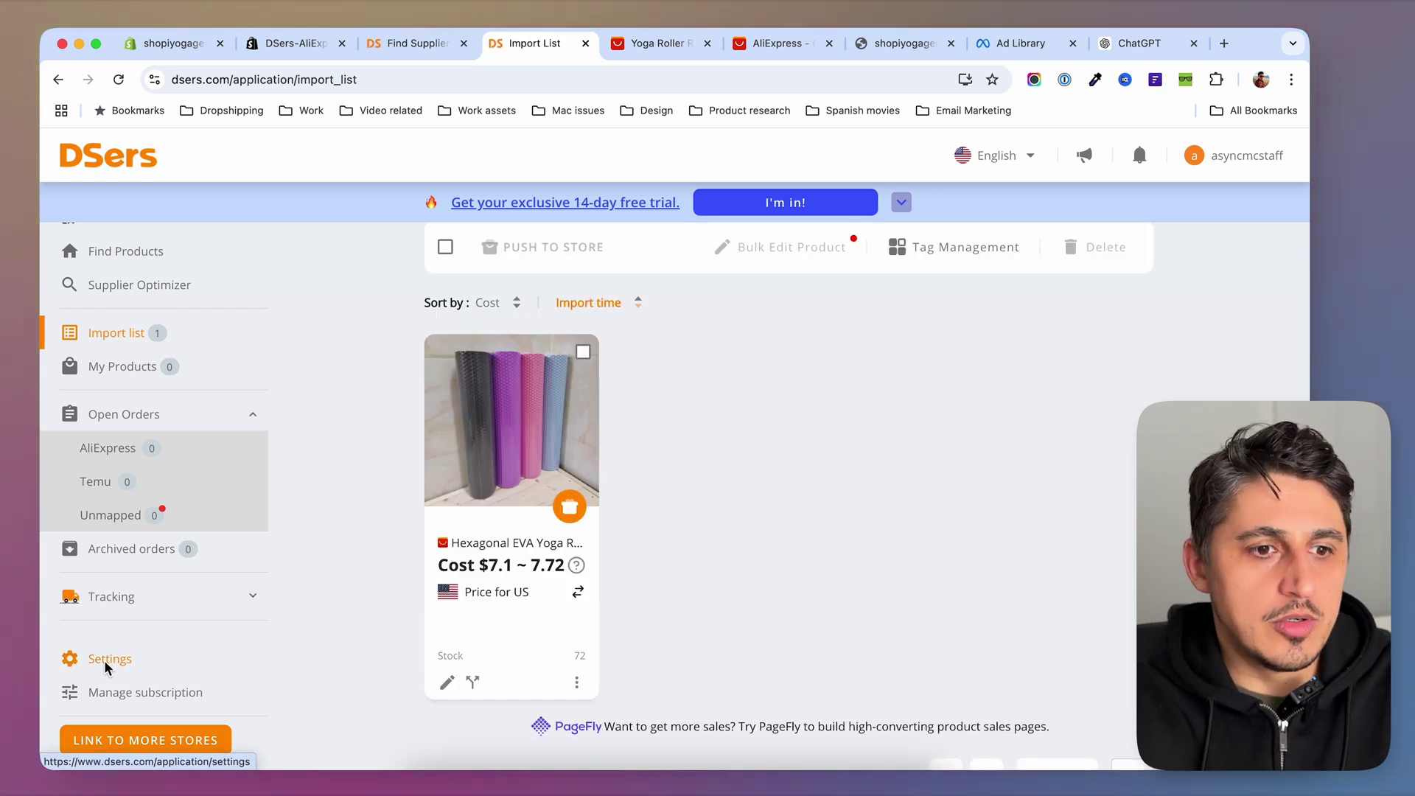
{"action": "left_click", "coordinate": [106, 667]}
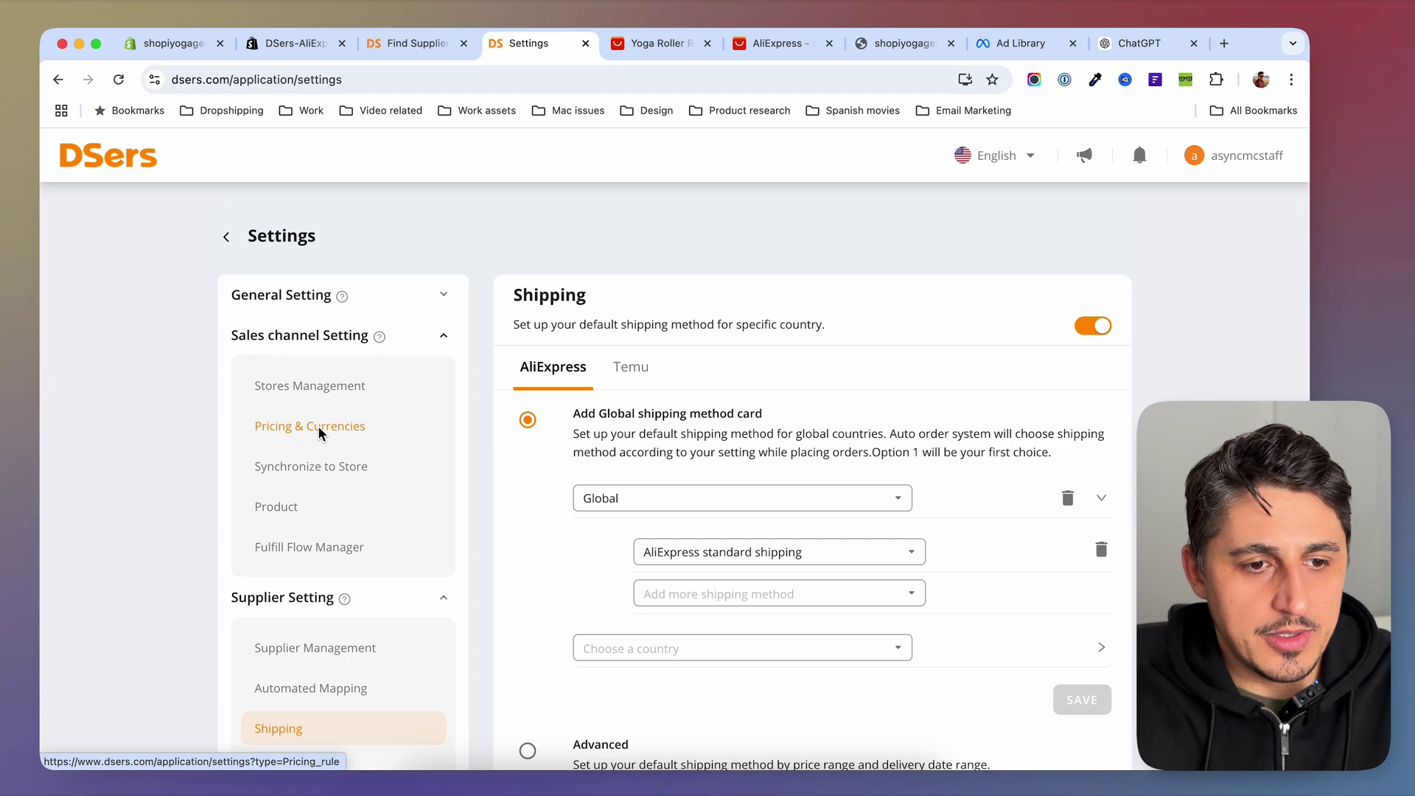
{"action": "left_click", "coordinate": [286, 432]}
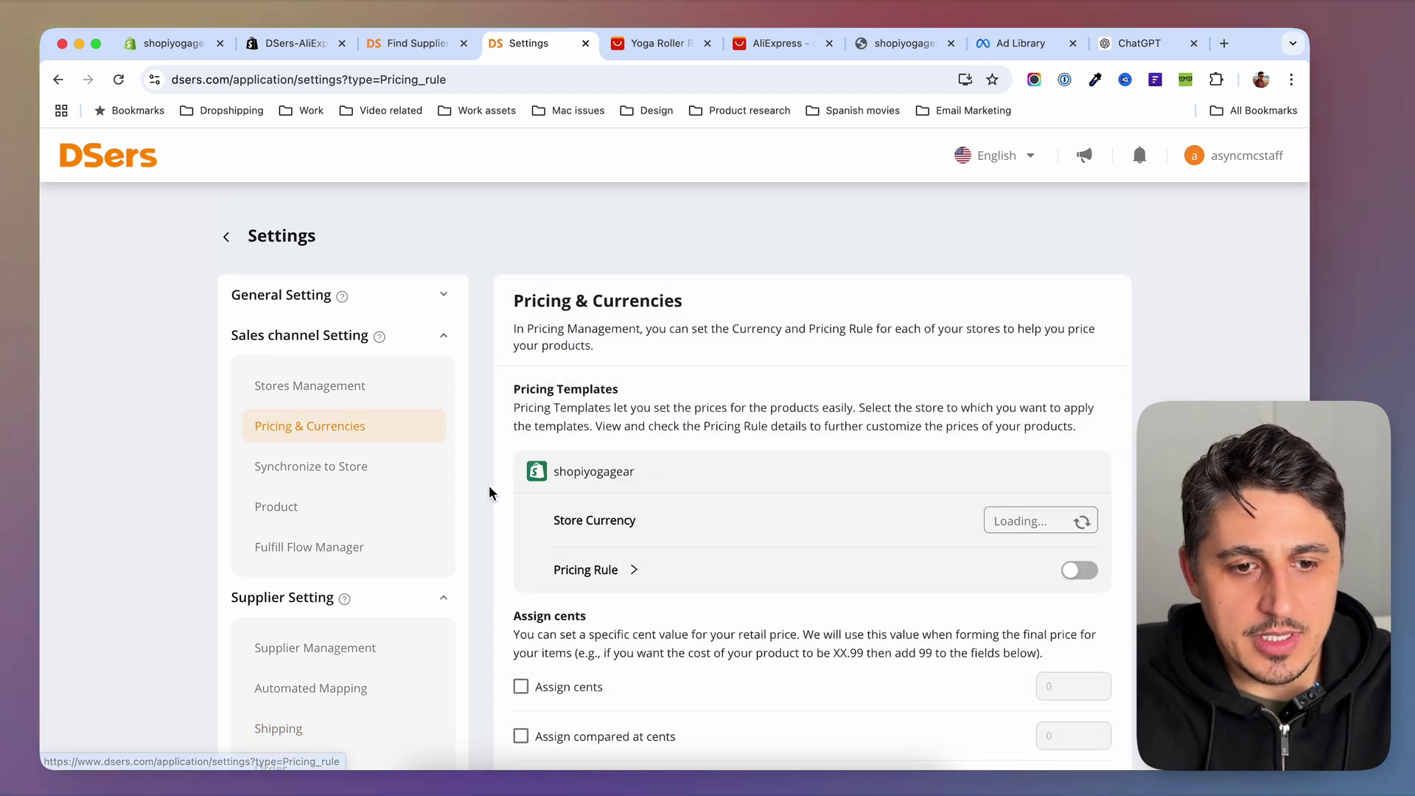
{"action": "scroll", "coordinate": [509, 442], "scroll_direction": "down", "scroll_amount": 2}
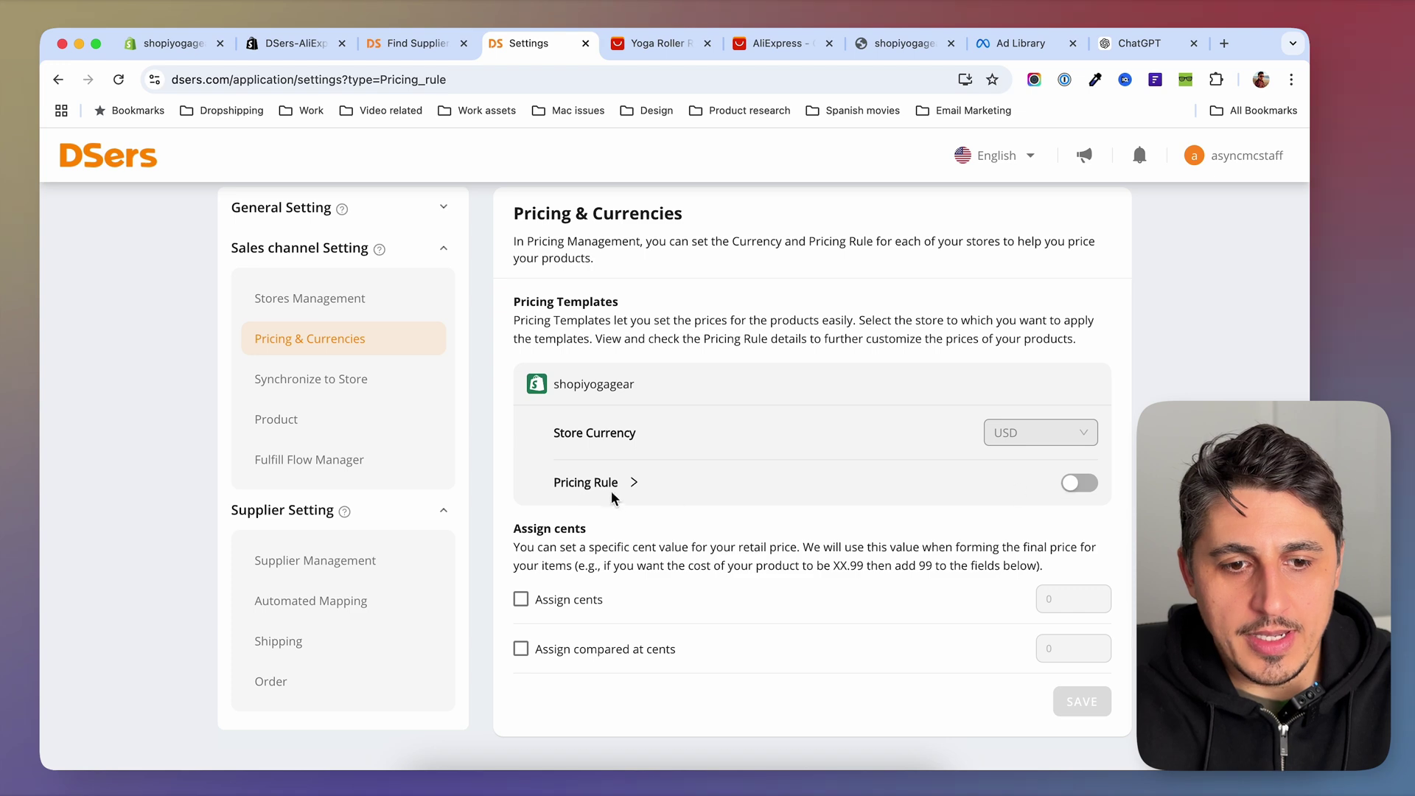
{"action": "left_click", "coordinate": [1078, 484]}
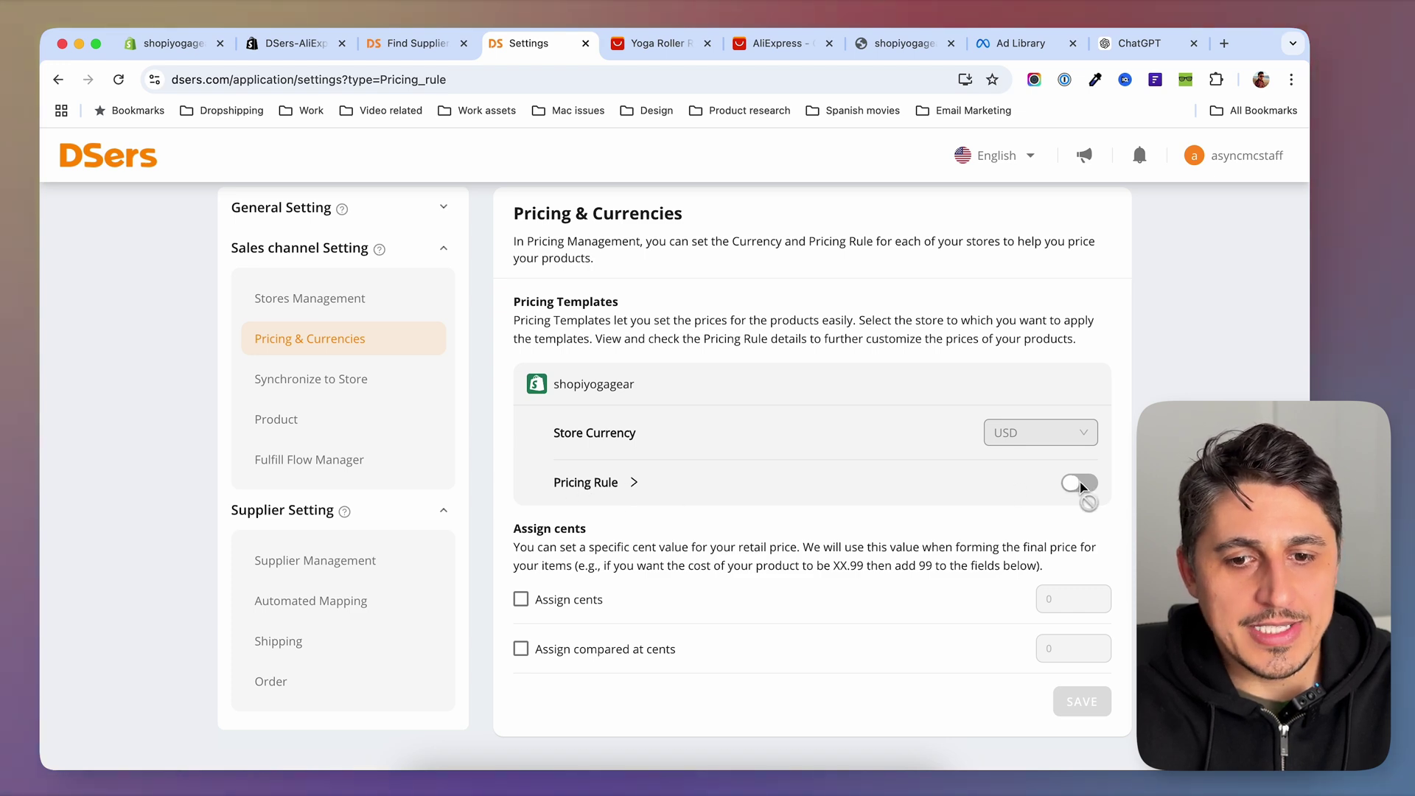
Step: Set the basic pricing rule to Product Cost × 200% for the price
{"action": "scroll", "coordinate": [1064, 545], "scroll_direction": "down", "scroll_amount": 3}
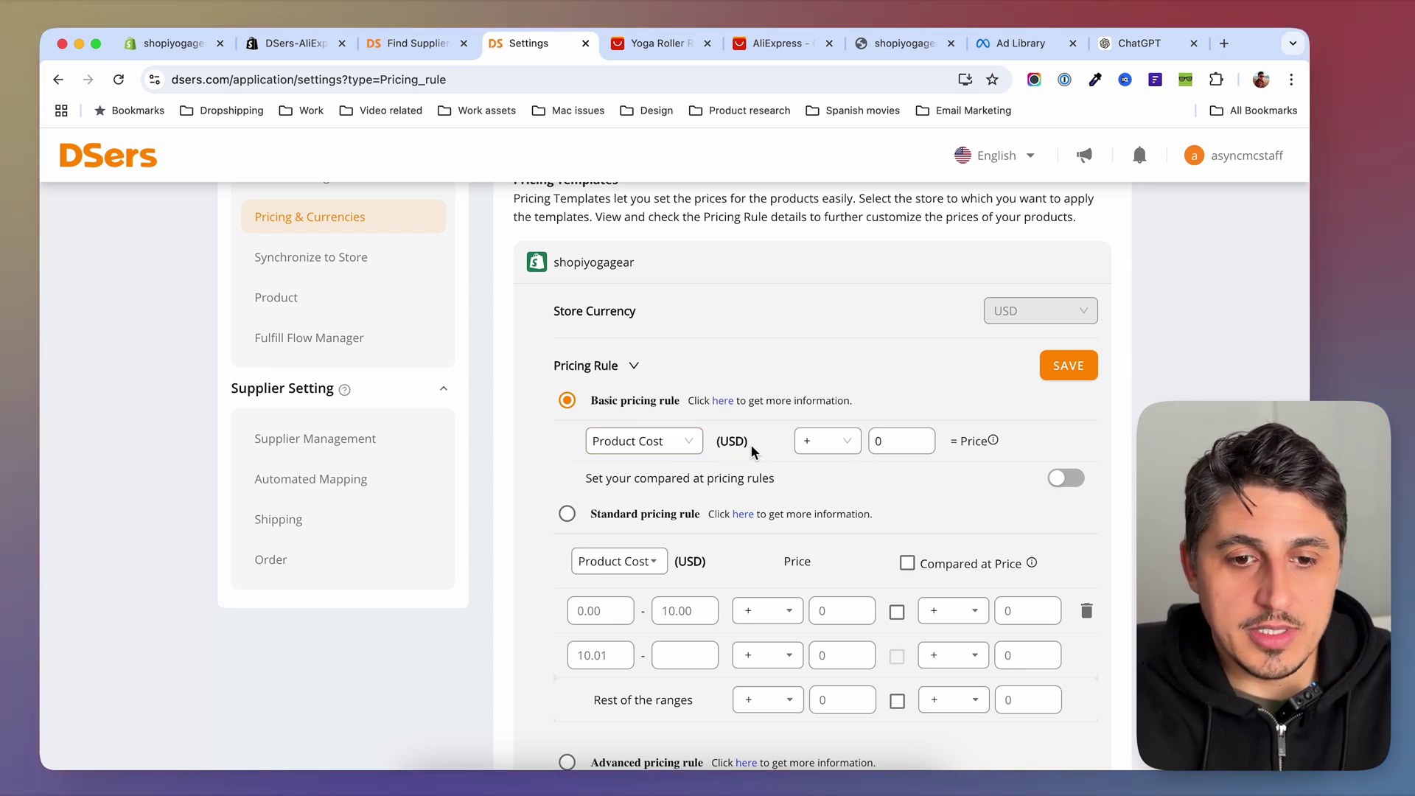
{"action": "left_click", "coordinate": [851, 453]}
{"action": "left_click", "coordinate": [827, 531]}
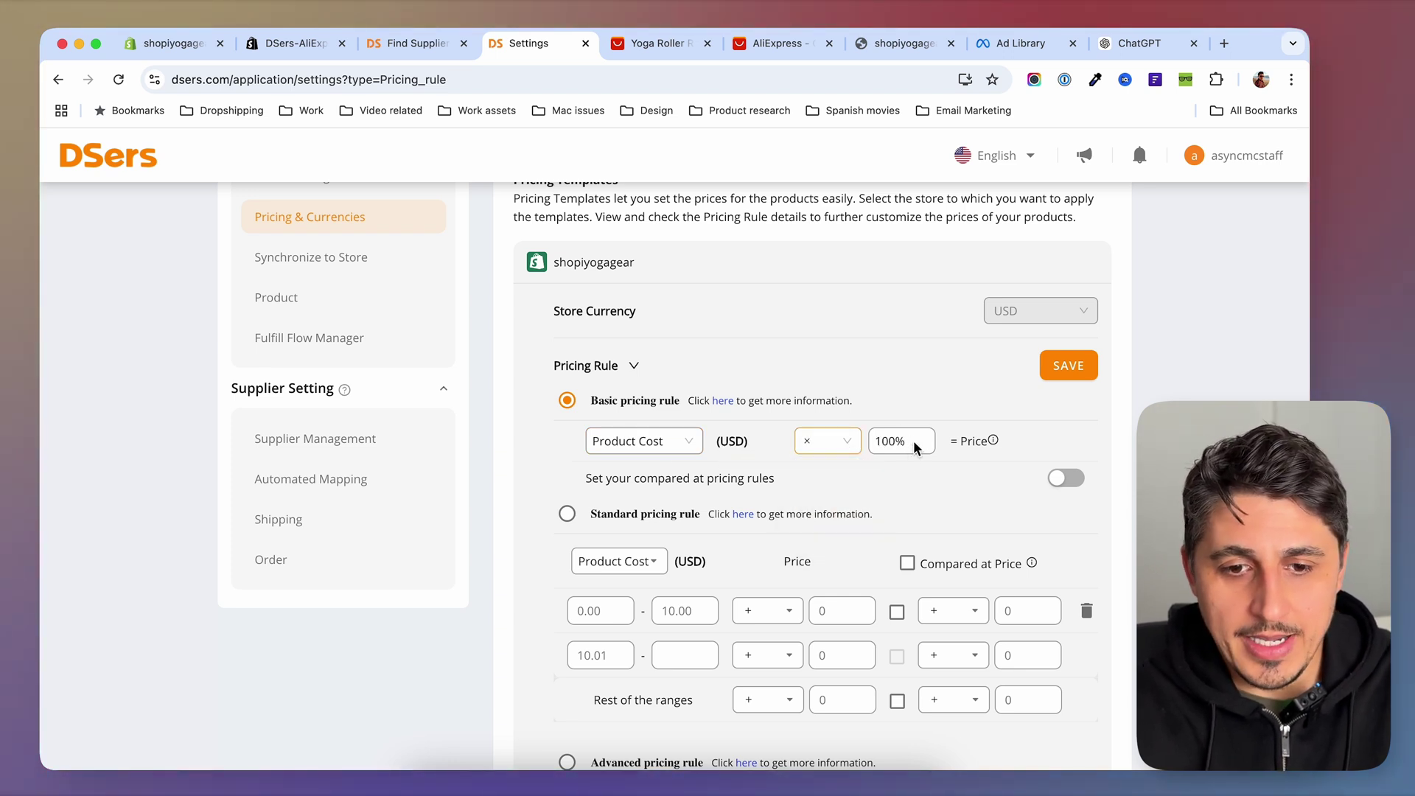
{"action": "left_click", "coordinate": [875, 451]}
{"action": "type", "text": "2"}
{"action": "left_click", "coordinate": [920, 412]}
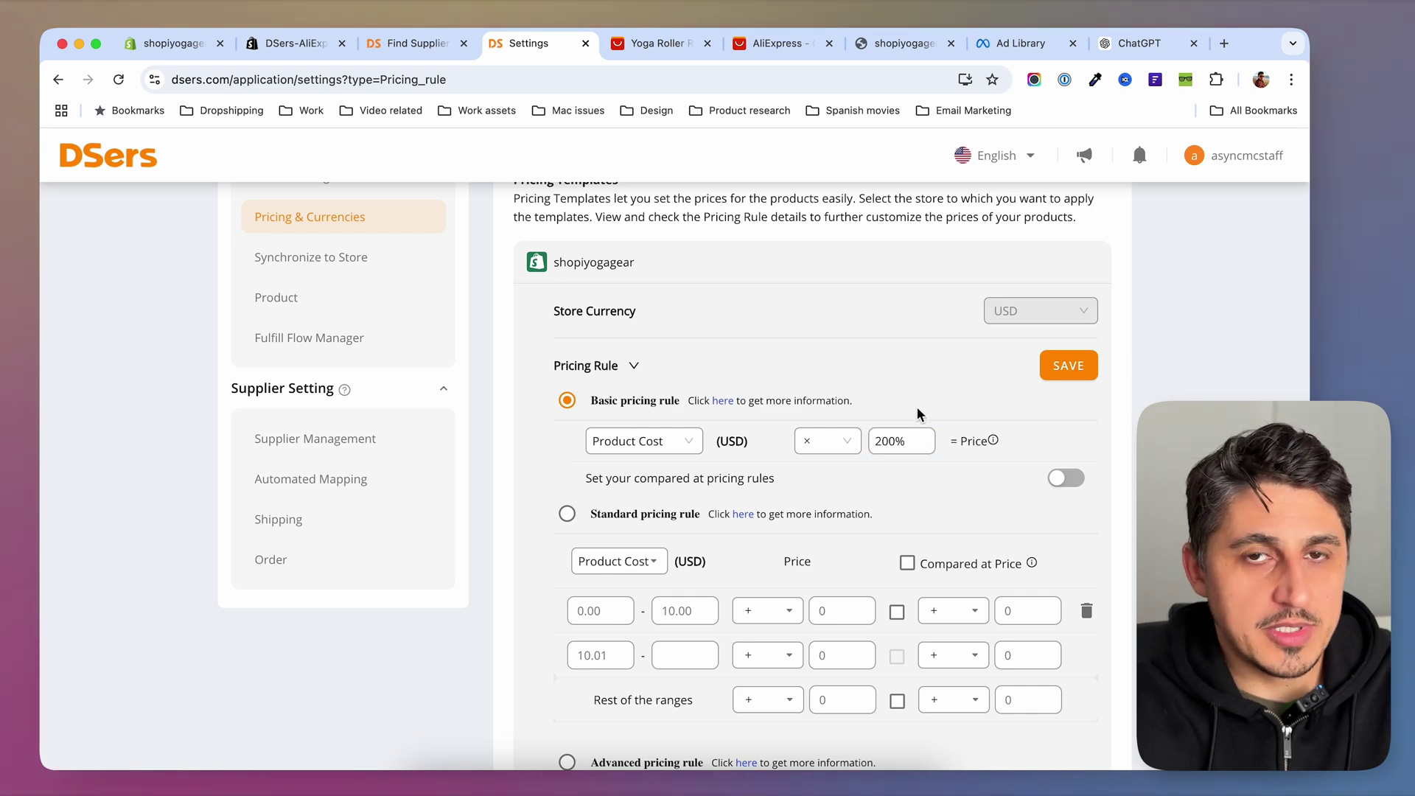
Step: Enable the compared at pricing rule, set it to Product Cost × 300%, and save the pricing rule
{"action": "scroll", "coordinate": [810, 479], "scroll_direction": "down", "scroll_amount": 2}
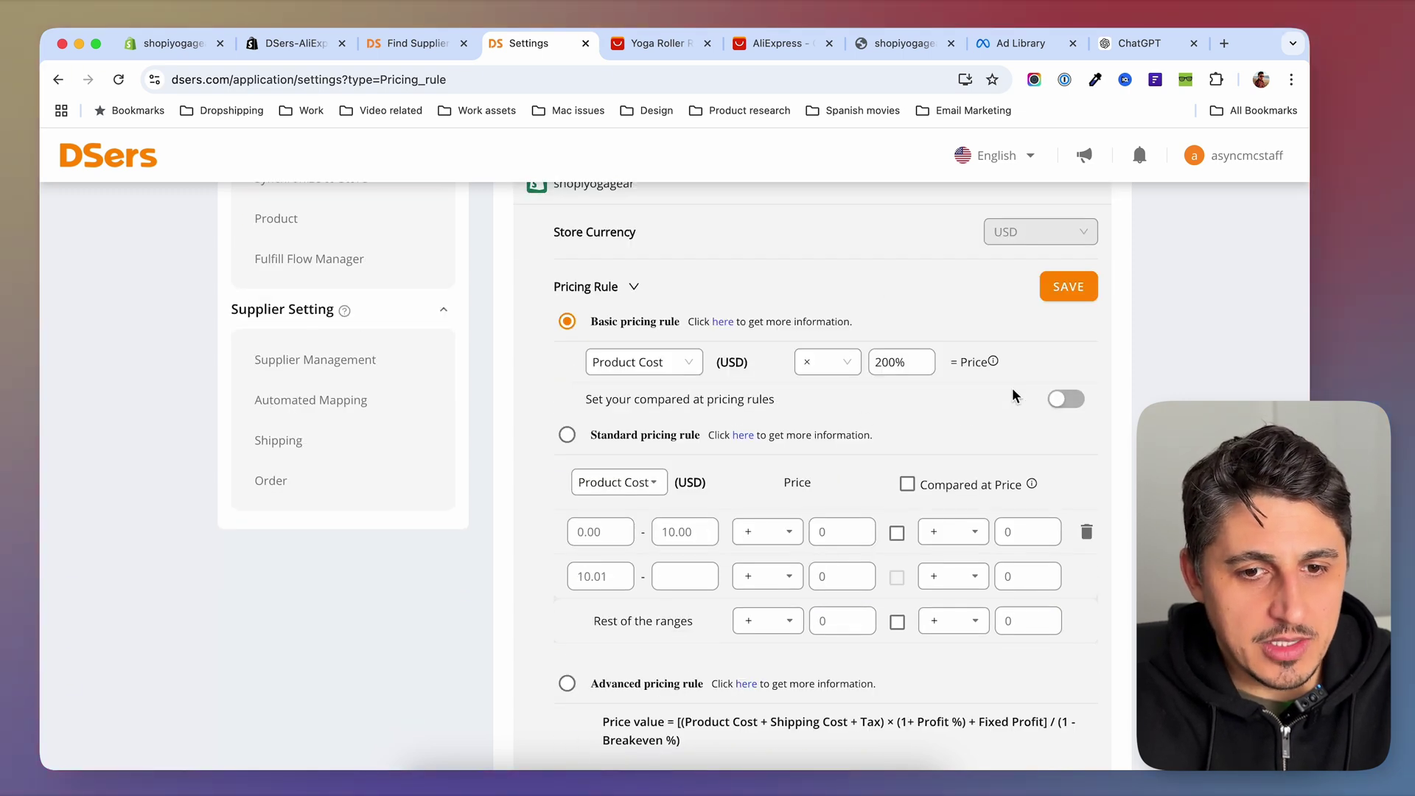
{"action": "scroll", "coordinate": [737, 426], "scroll_direction": "up", "scroll_amount": 2}
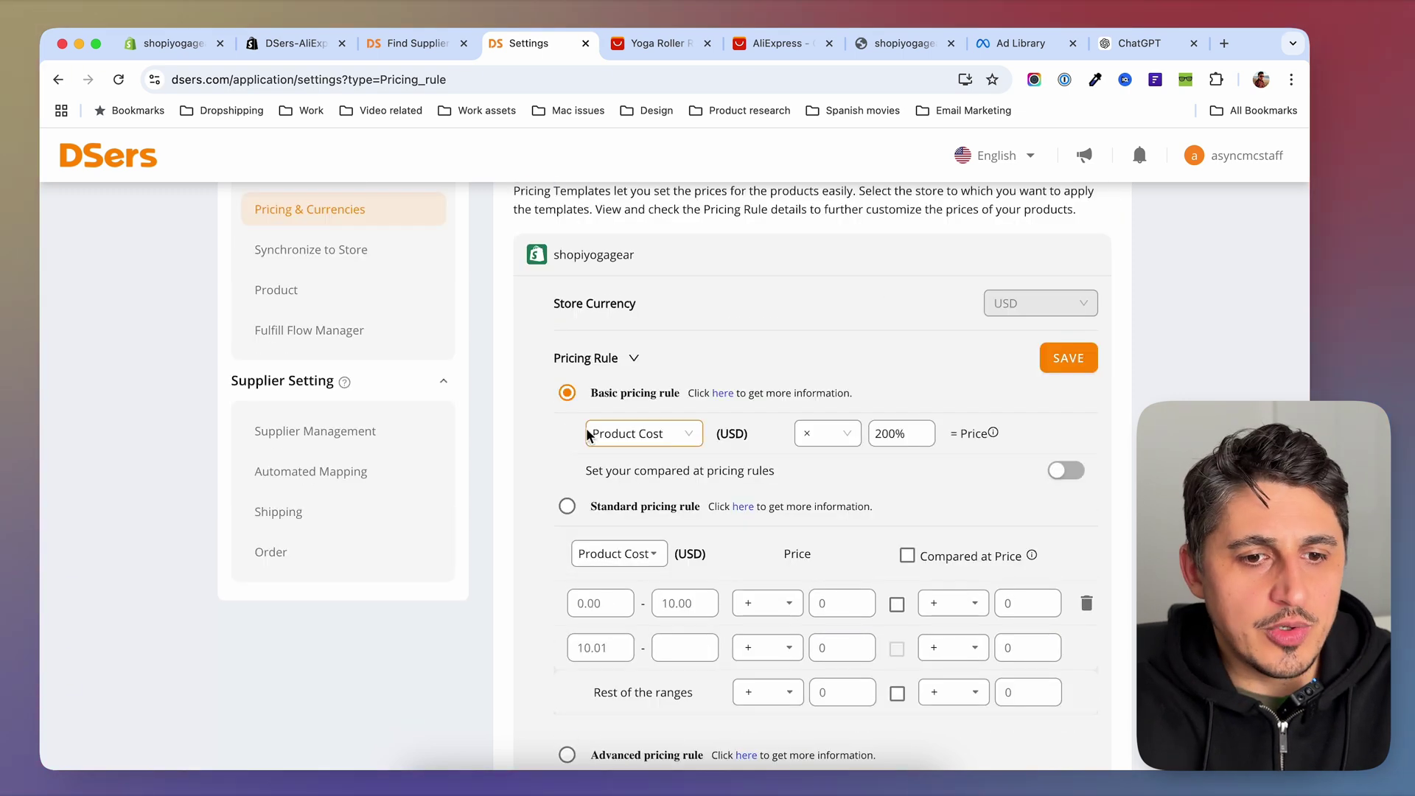
{"action": "left_click", "coordinate": [1067, 471]}
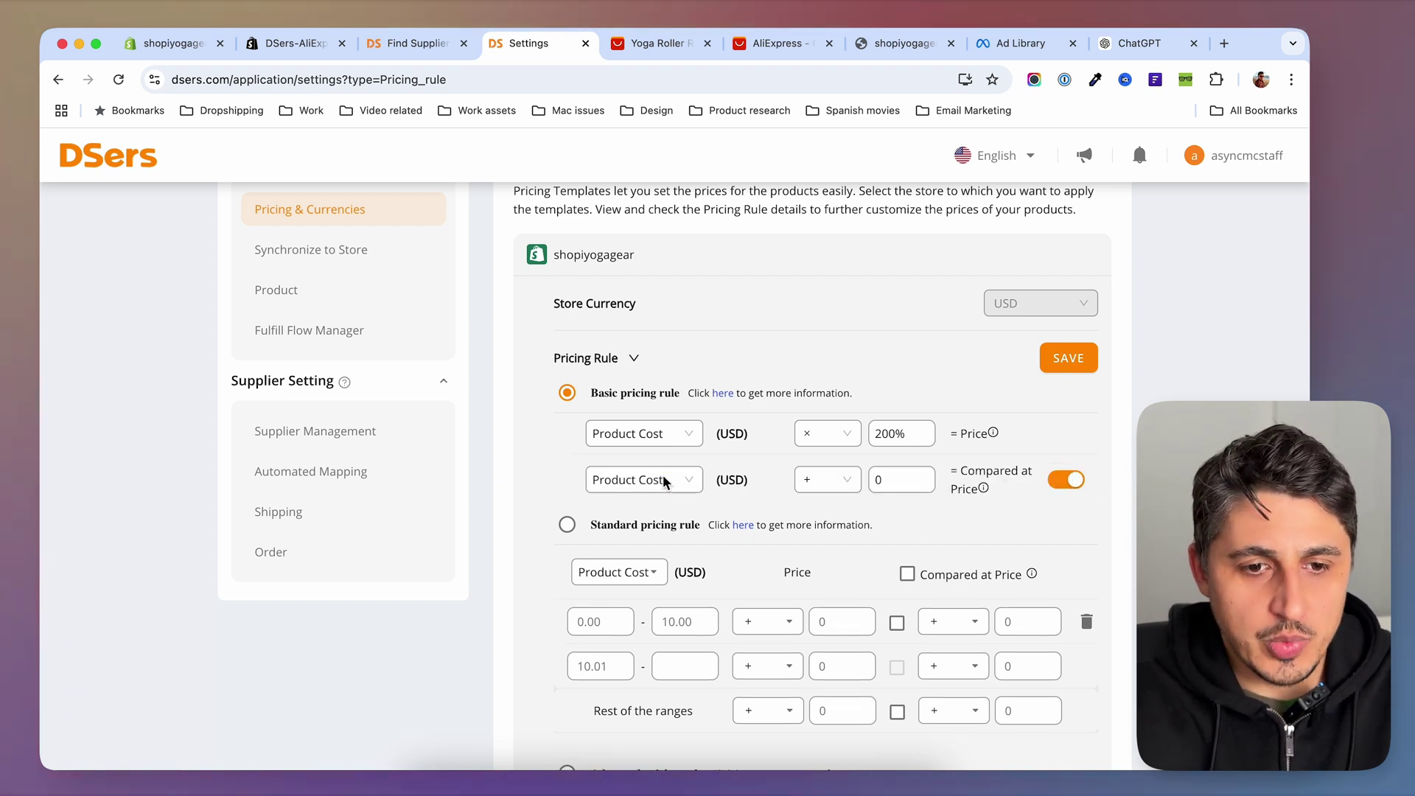
{"action": "left_click", "coordinate": [844, 480]}
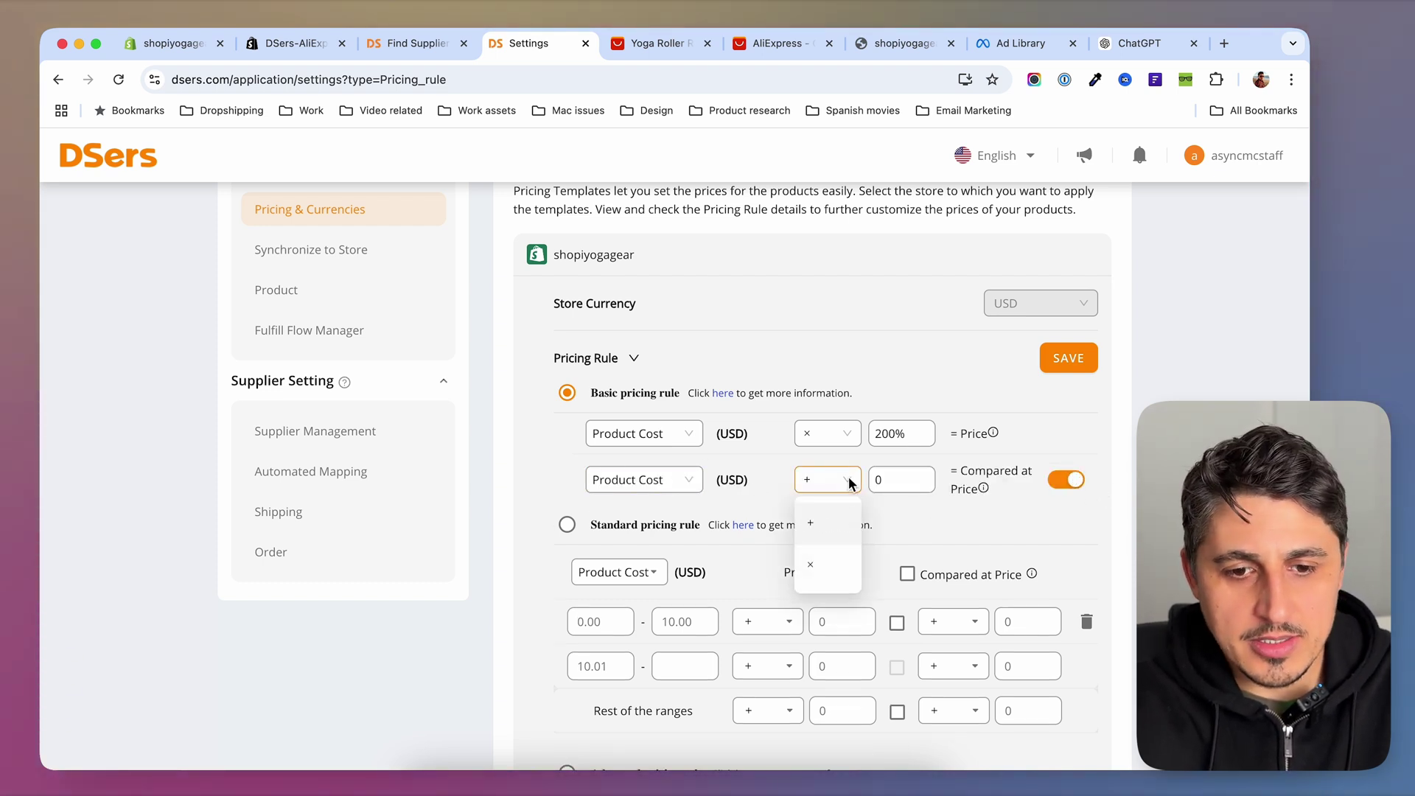
{"action": "left_click", "coordinate": [831, 570]}
{"action": "left_click", "coordinate": [877, 487]}
{"action": "type", "text": "300"}
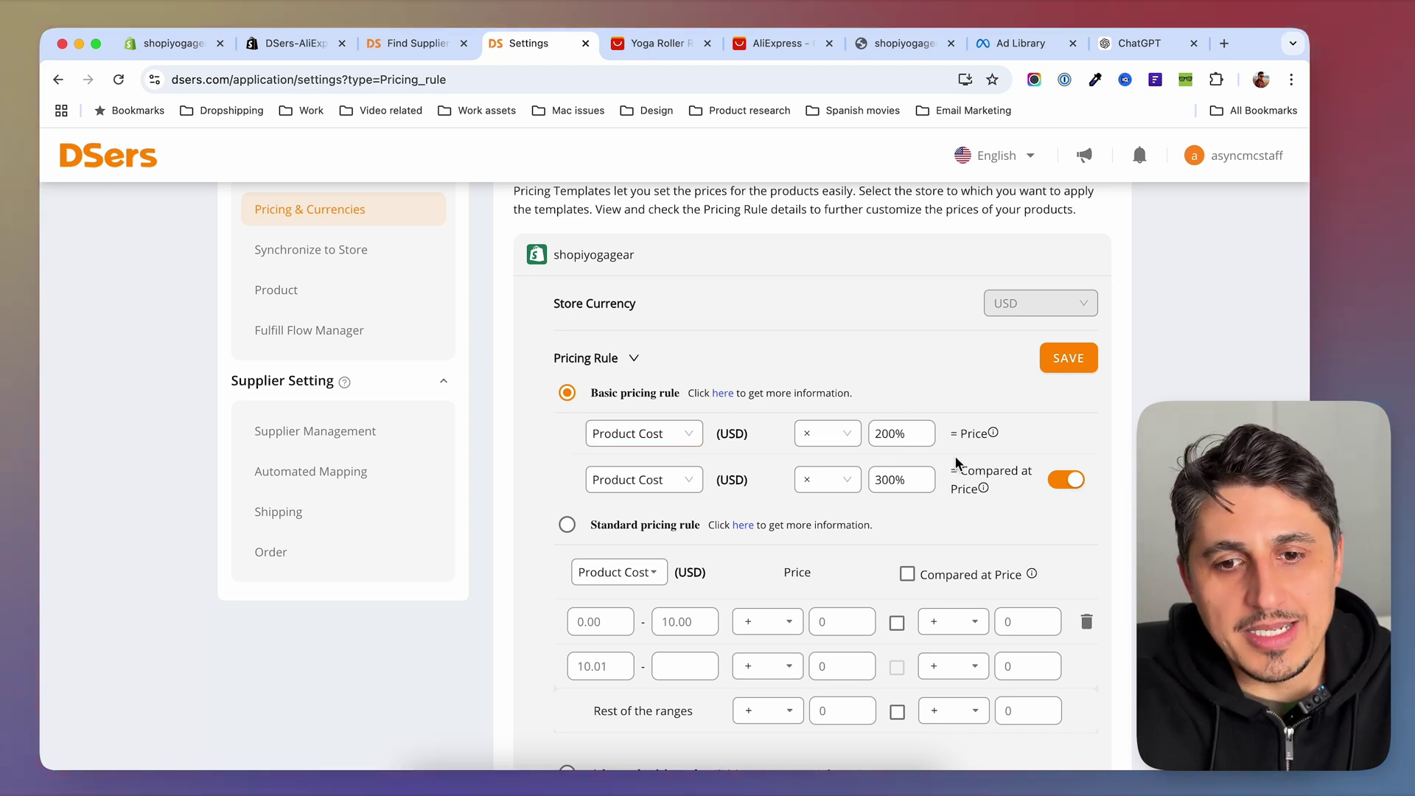
{"action": "left_click", "coordinate": [1068, 359]}
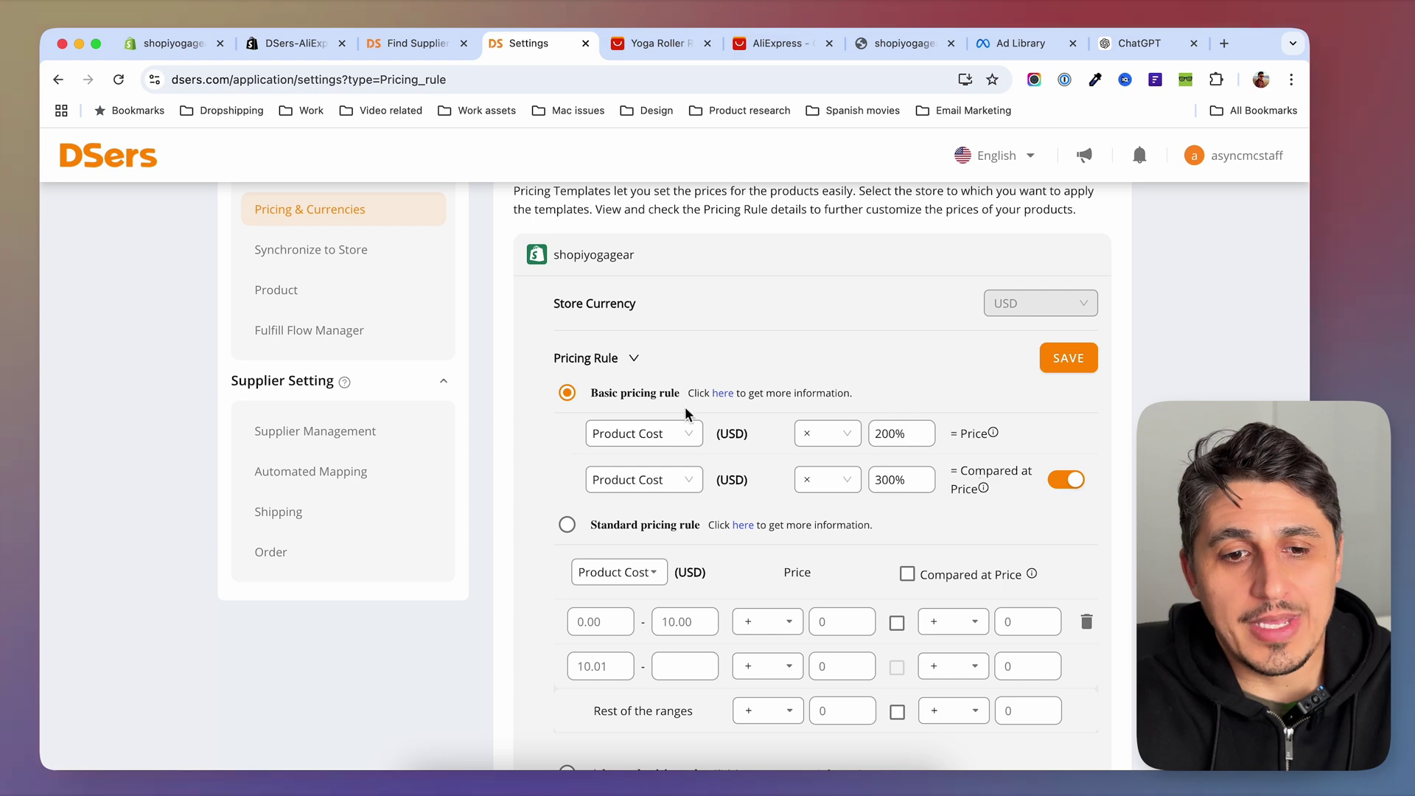
{"action": "left_click", "coordinate": [1058, 362]}
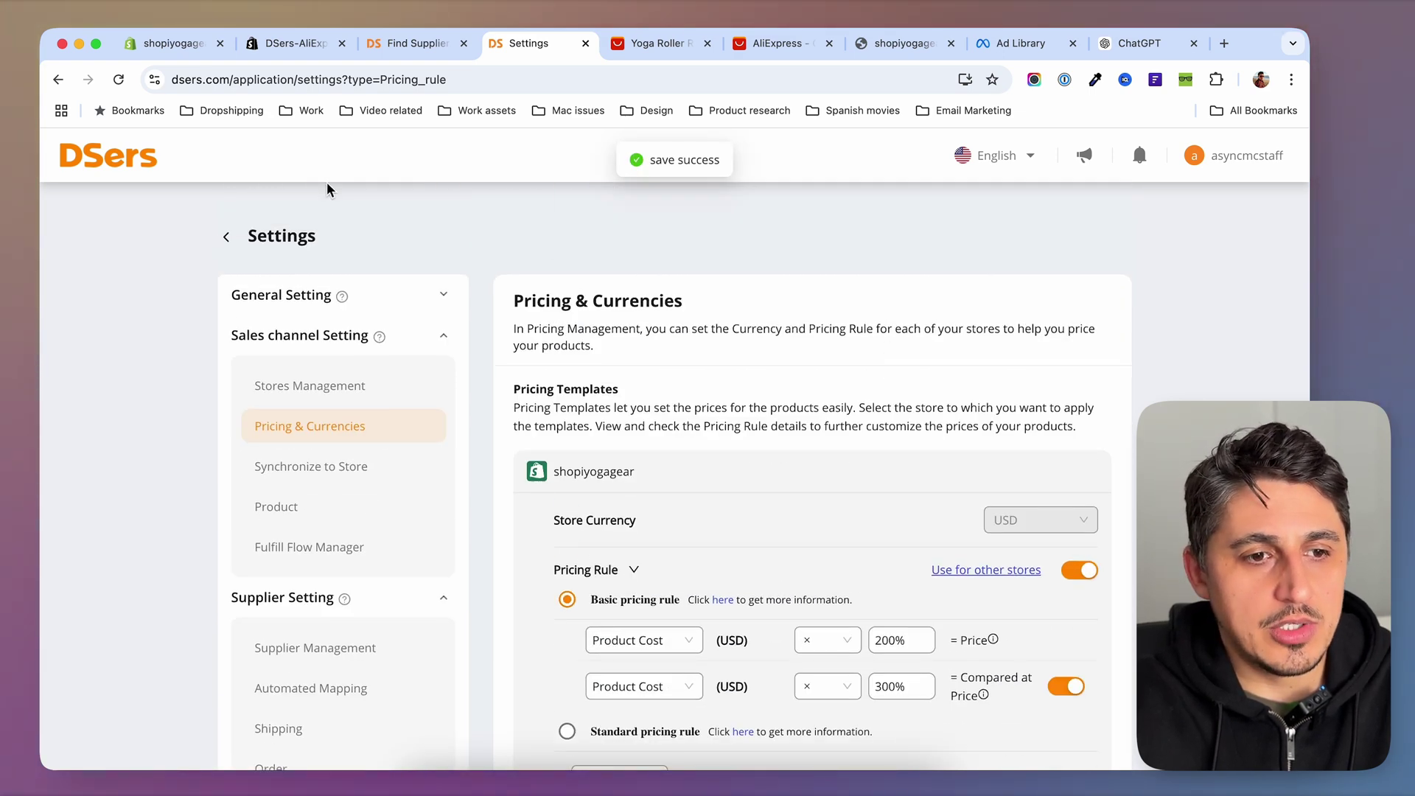
Step: Leave the settings for the import list and open the push-to-store options for the Hexagonal EVA Yoga Roller
{"action": "left_click", "coordinate": [227, 237]}
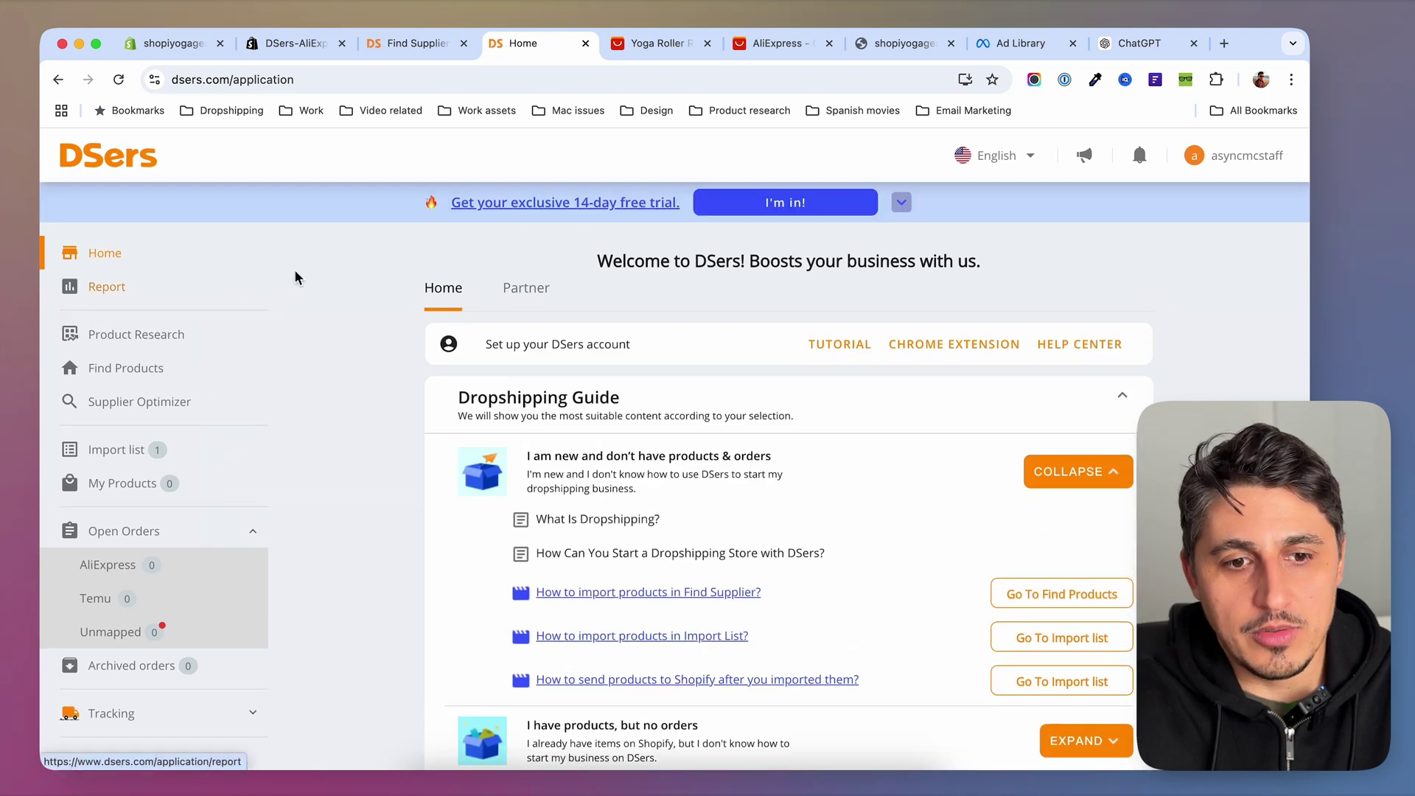
{"action": "left_click", "coordinate": [136, 451]}
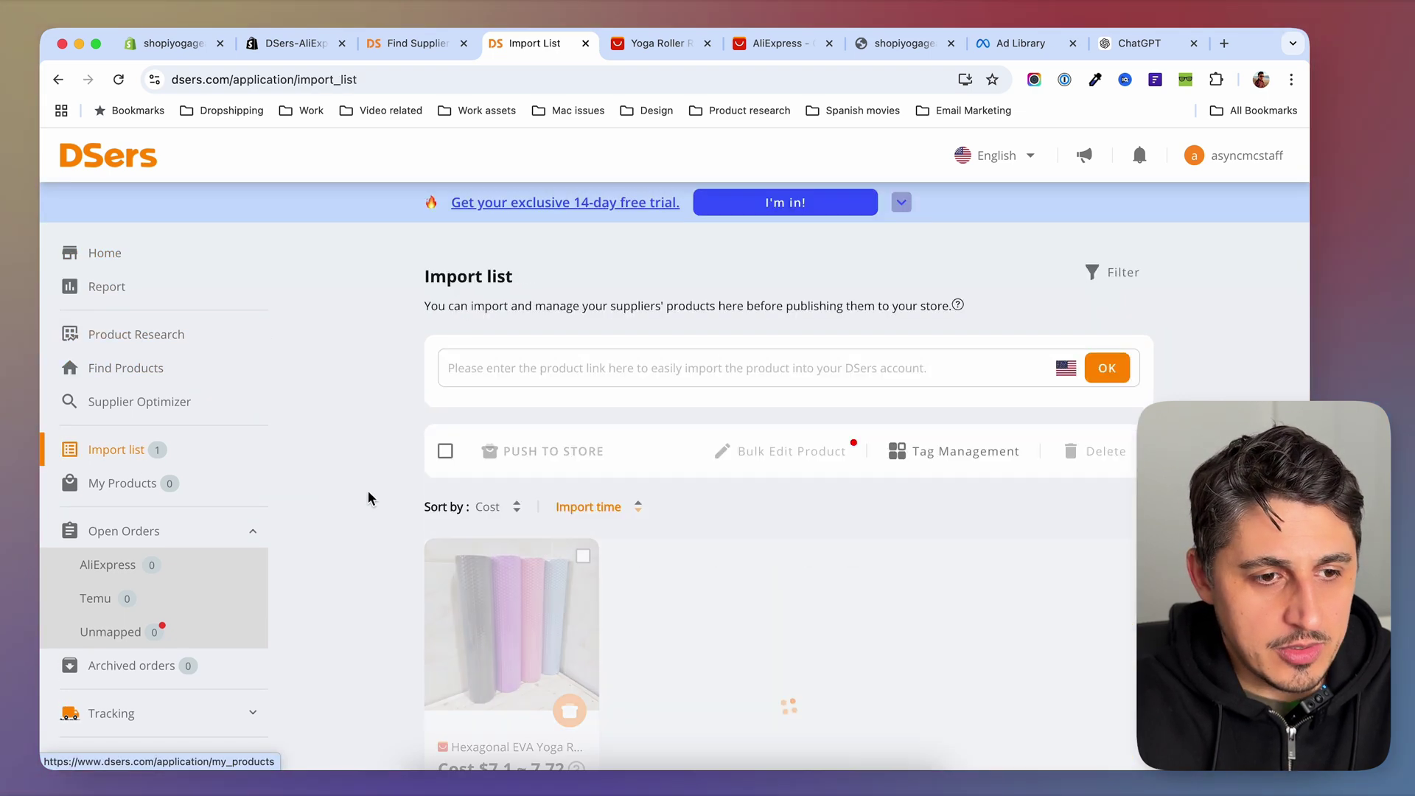
{"action": "scroll", "coordinate": [670, 584], "scroll_direction": "down", "scroll_amount": 3}
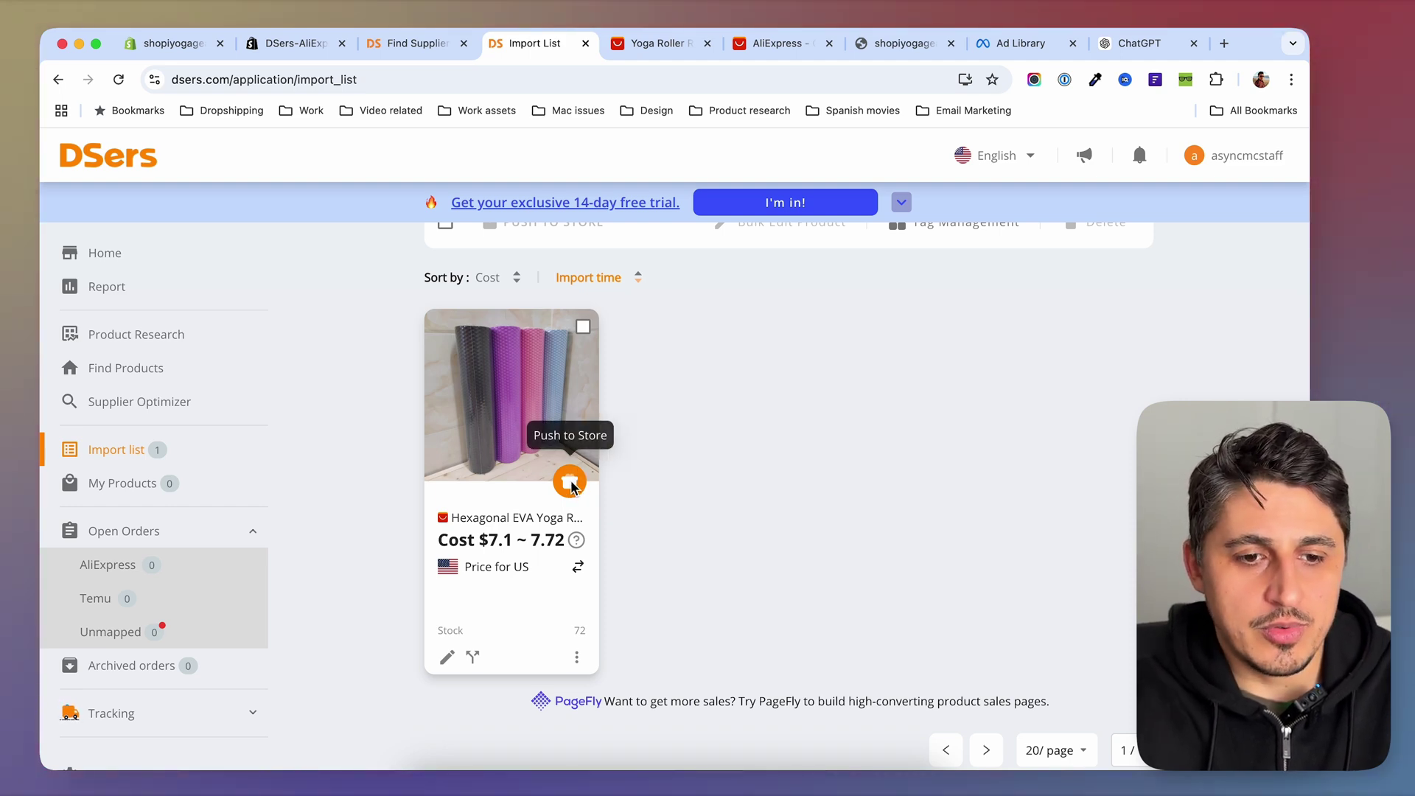
{"action": "left_click", "coordinate": [570, 483]}
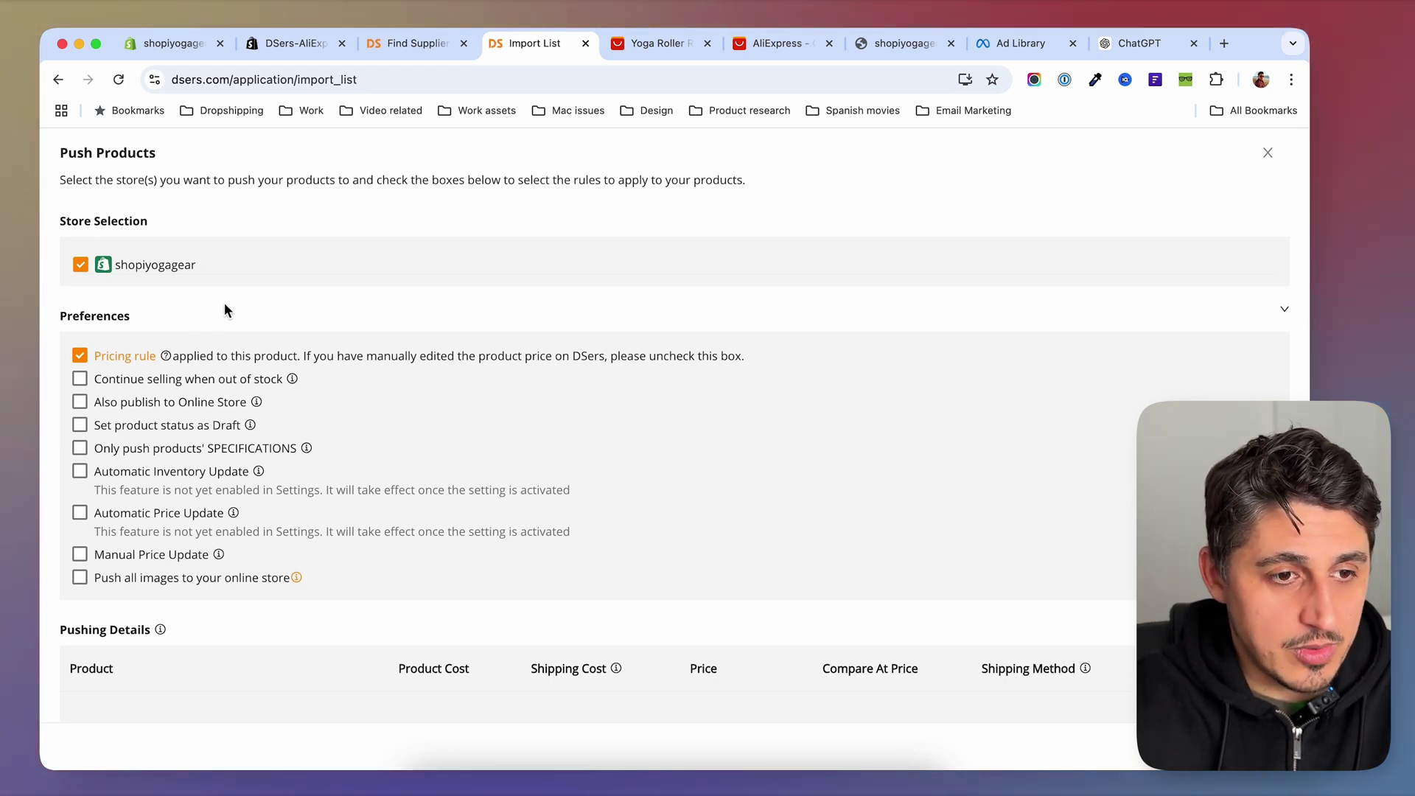
Step: Set the product status as Draft and push the roller to the shopiyogagear store with the pricing rule applied
{"action": "scroll", "coordinate": [231, 302], "scroll_direction": "down", "scroll_amount": 3}
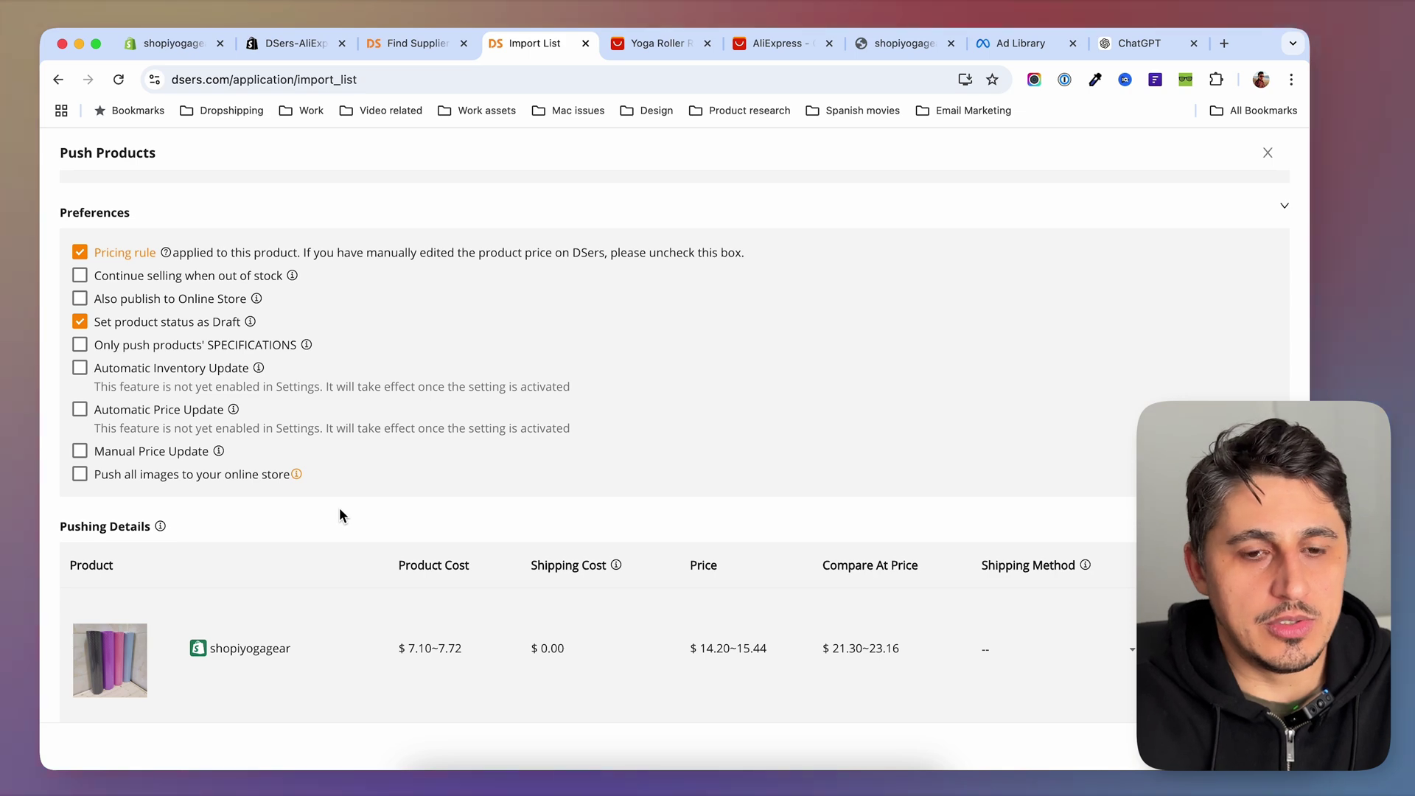
{"action": "scroll", "coordinate": [518, 527], "scroll_direction": "down", "scroll_amount": 3}
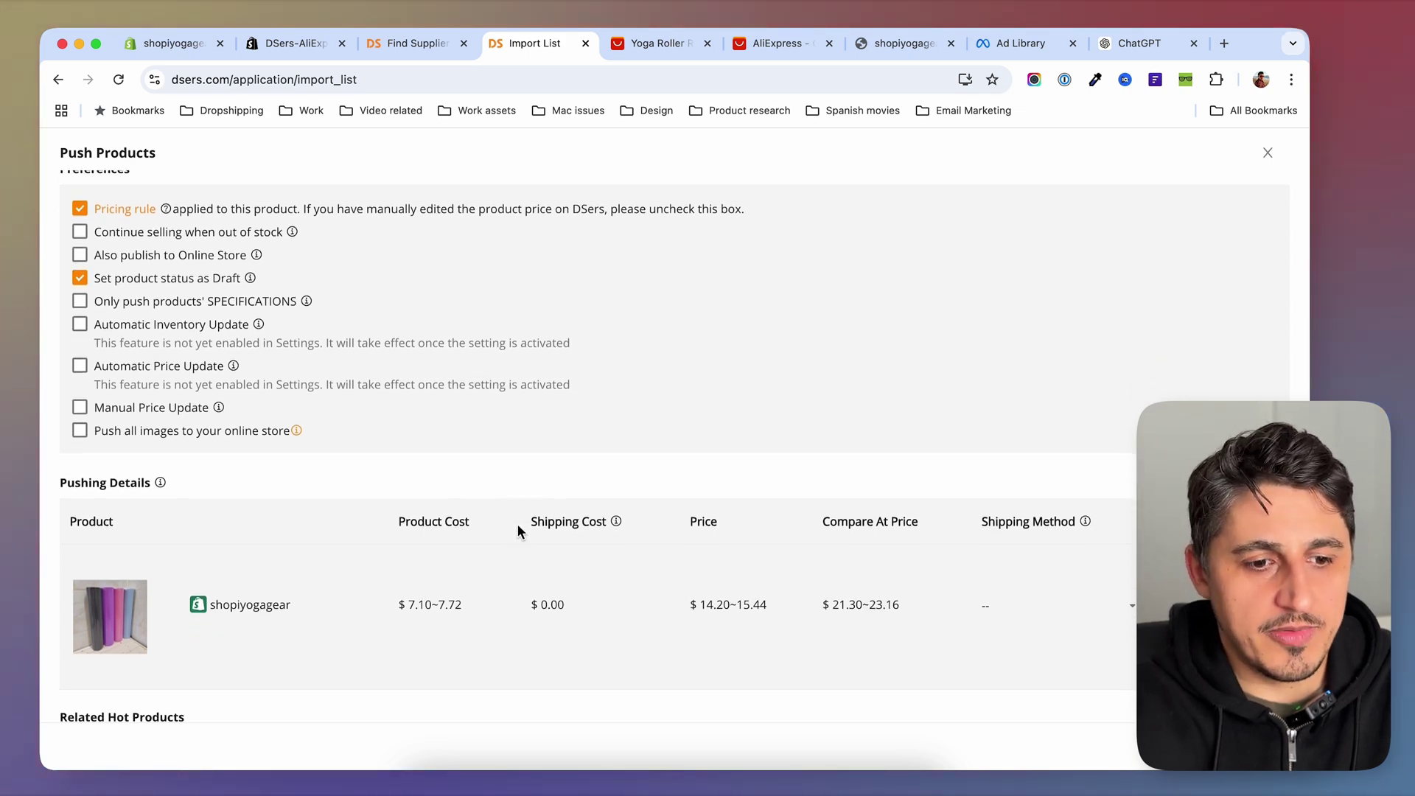
{"action": "scroll", "coordinate": [517, 524], "scroll_direction": "down", "scroll_amount": 2}
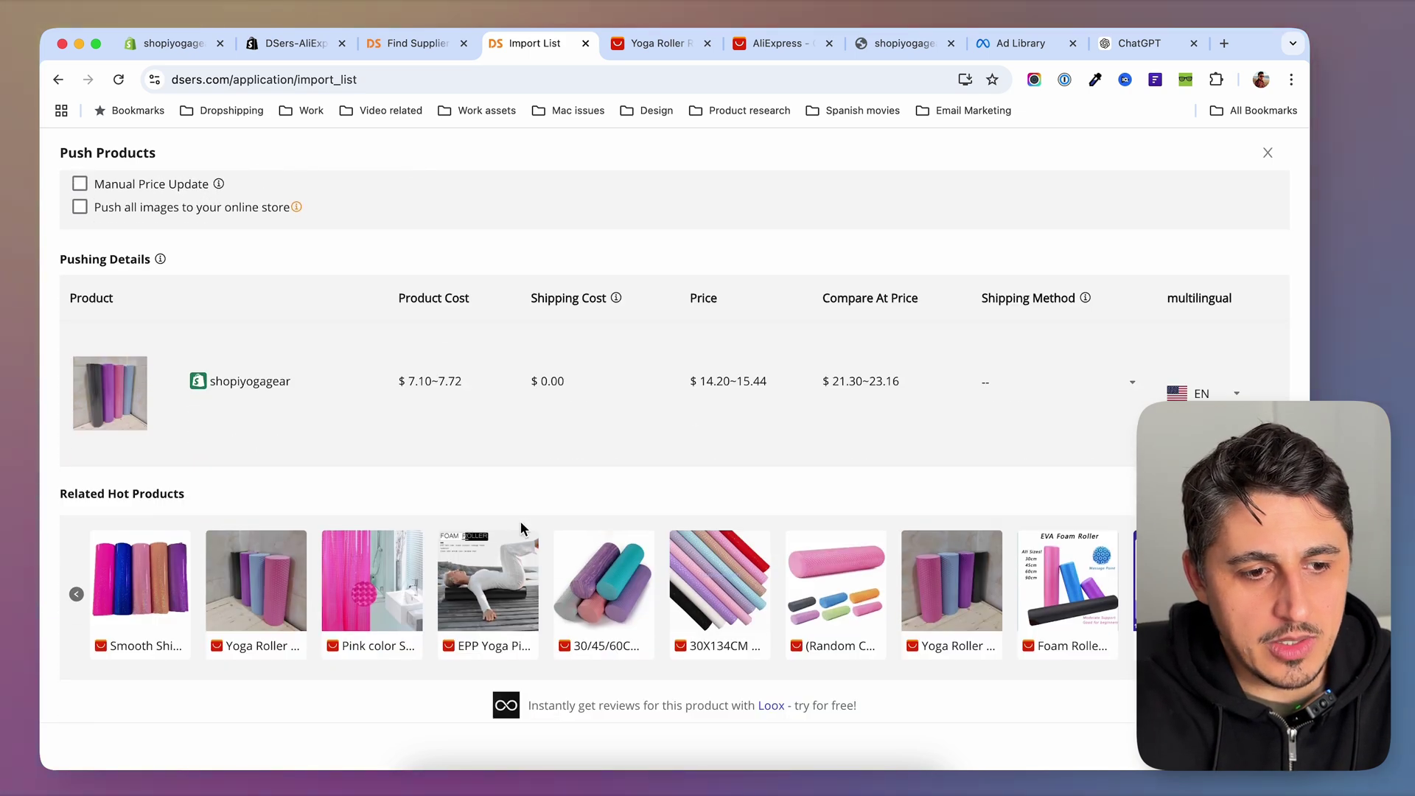
{"action": "scroll", "coordinate": [520, 525], "scroll_direction": "up", "scroll_amount": 4}
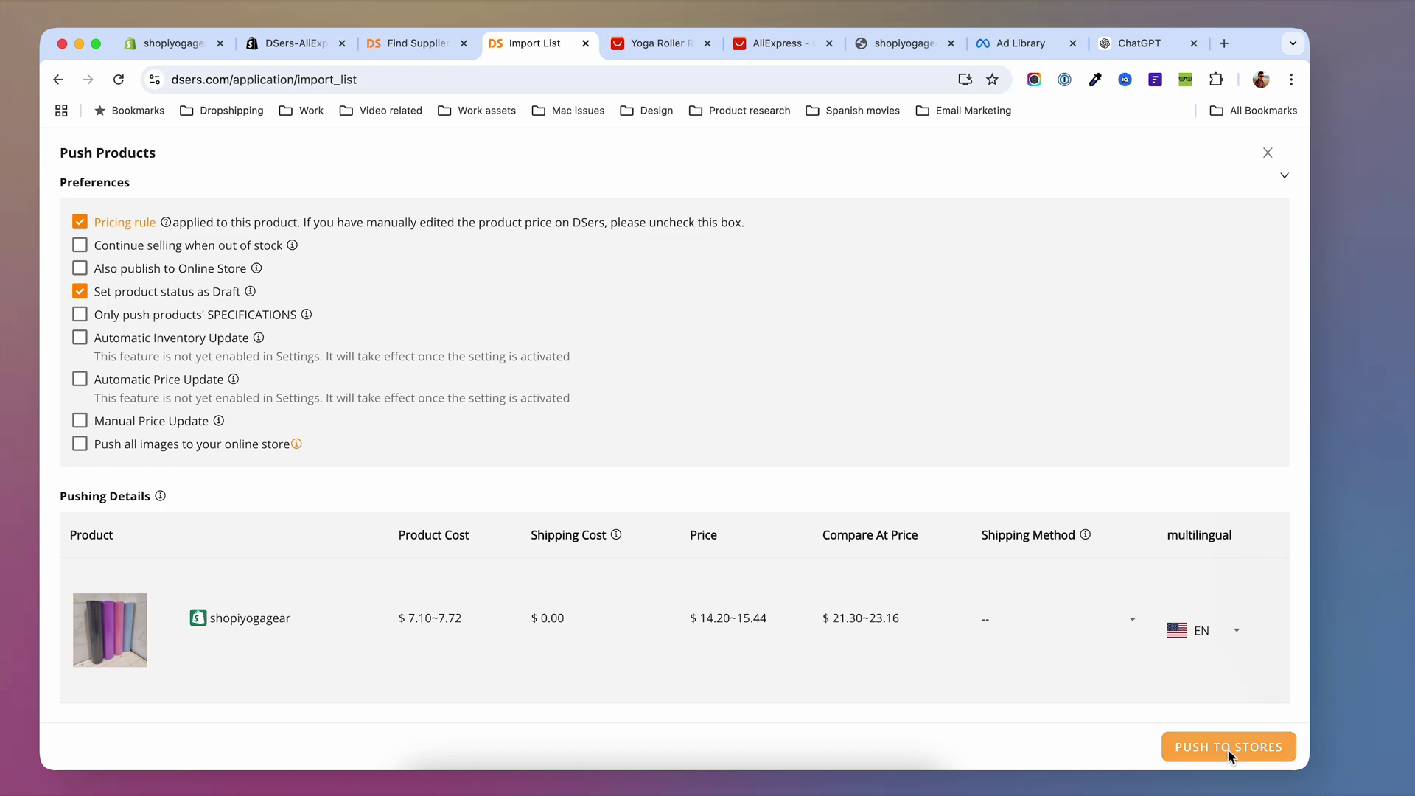
{"action": "left_click", "coordinate": [1226, 750]}
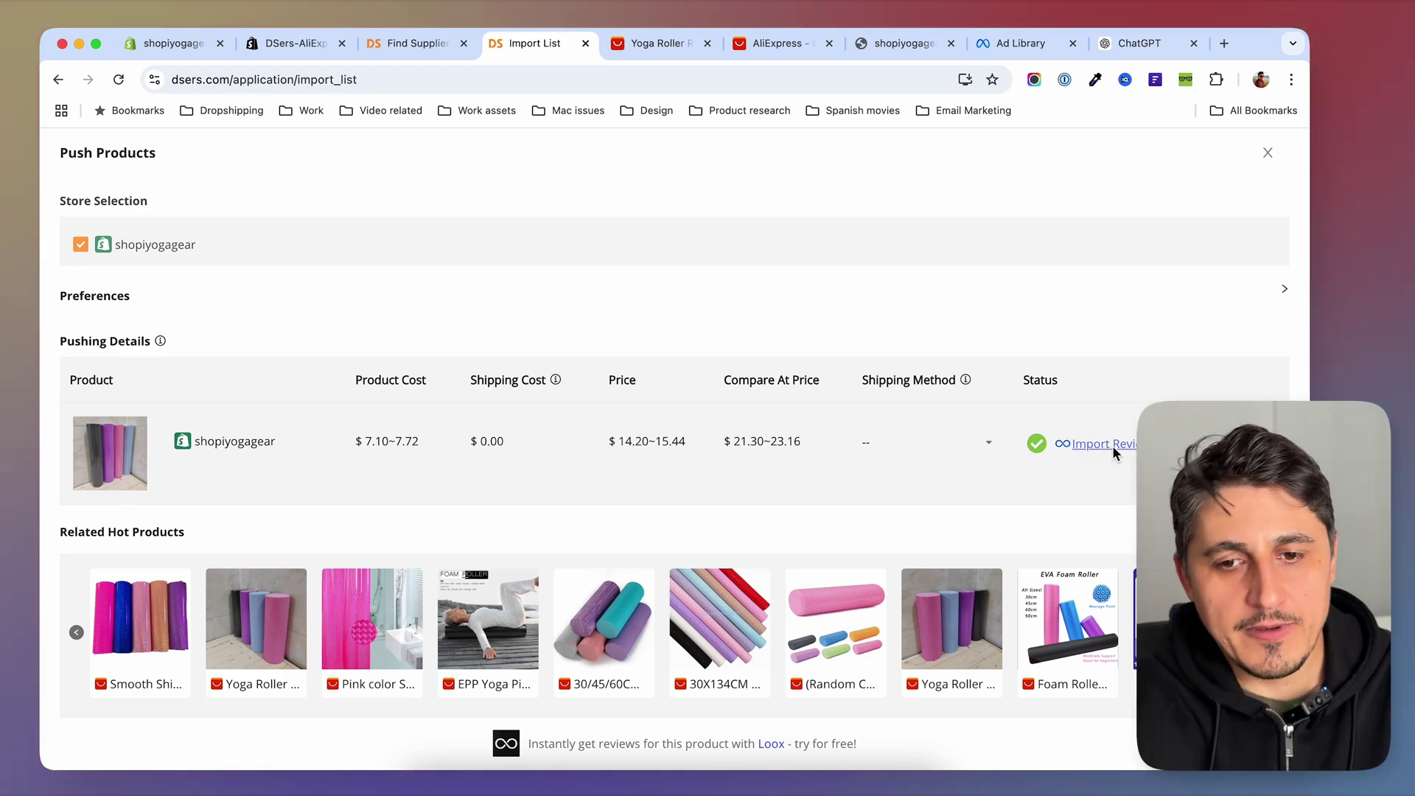
Step: Open the review importer for the pushed roller, and close both the importer and the Push Products window
{"action": "left_click", "coordinate": [1112, 445]}
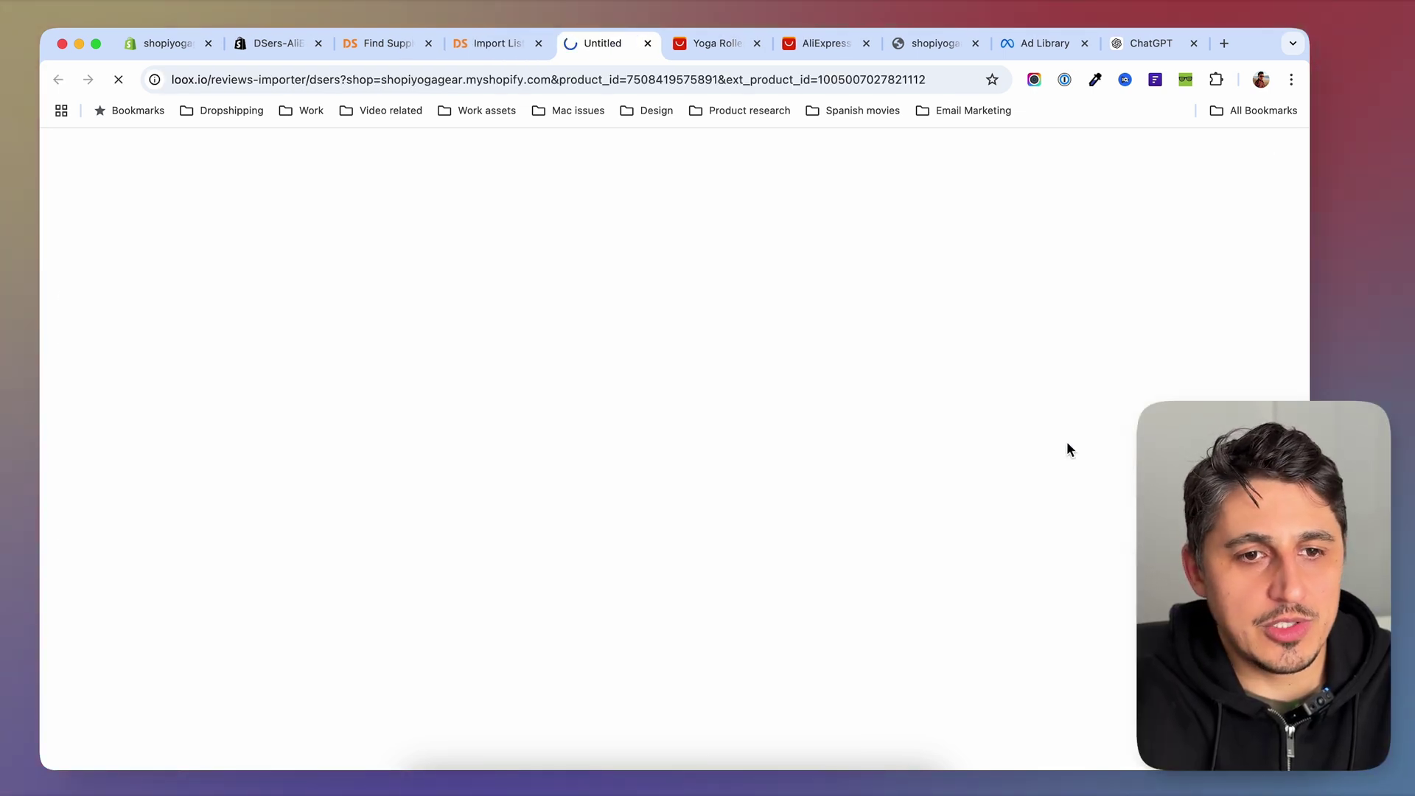
{"action": "key", "text": "super+w"}
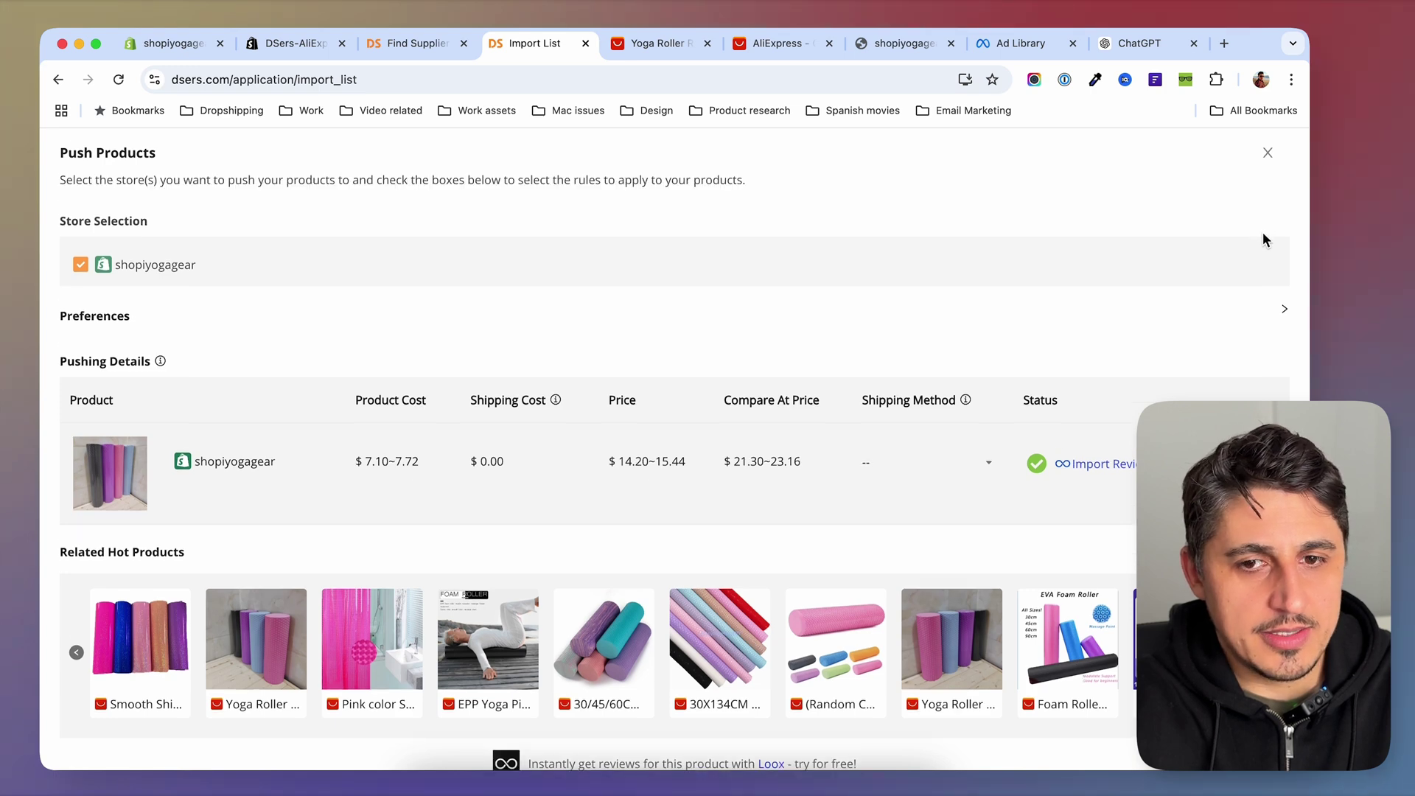
{"action": "left_click", "coordinate": [1267, 153]}
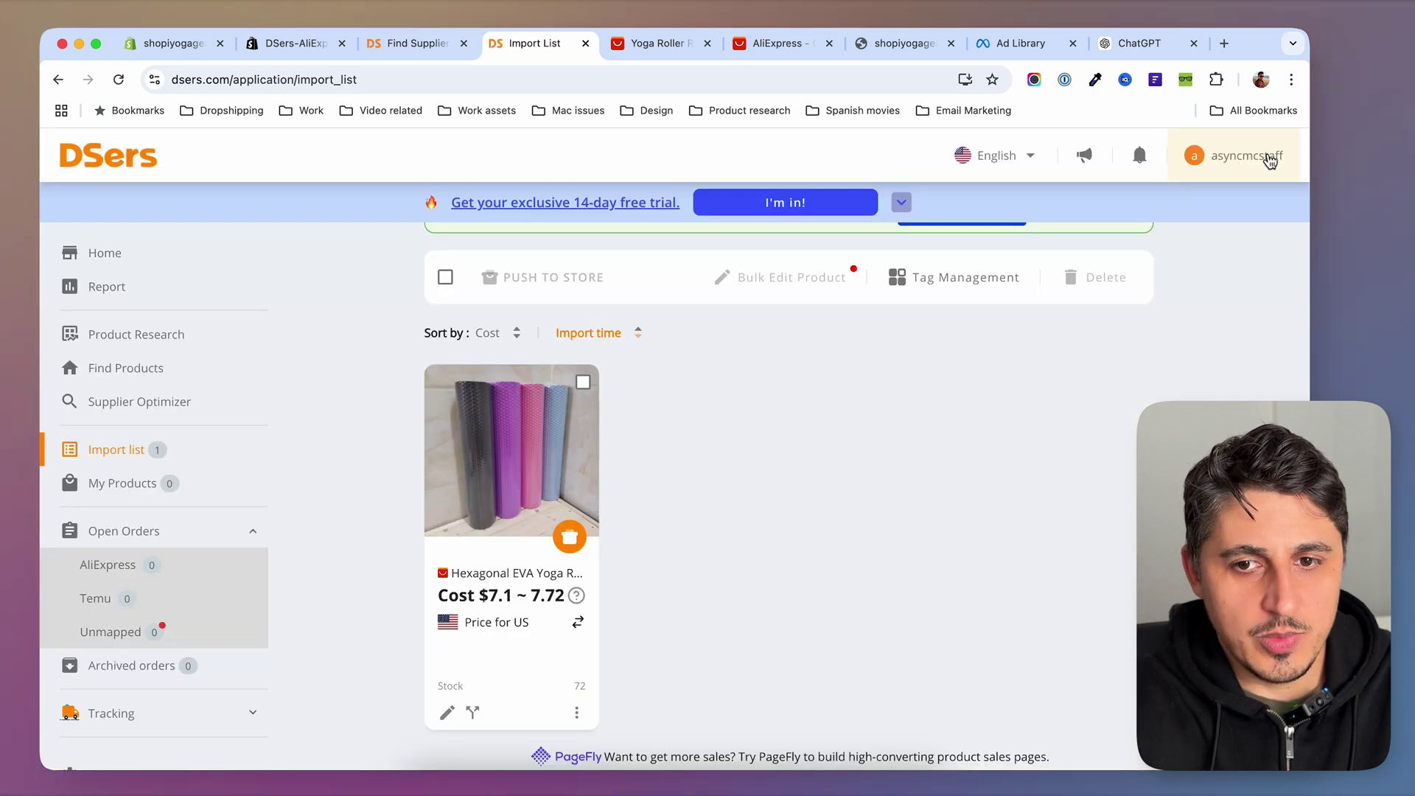
Step: Switch to the Shopify admin and open the Hexagonal EVA Yoga Roller for Pilates & Workouts from the product list
{"action": "left_click", "coordinate": [168, 49]}
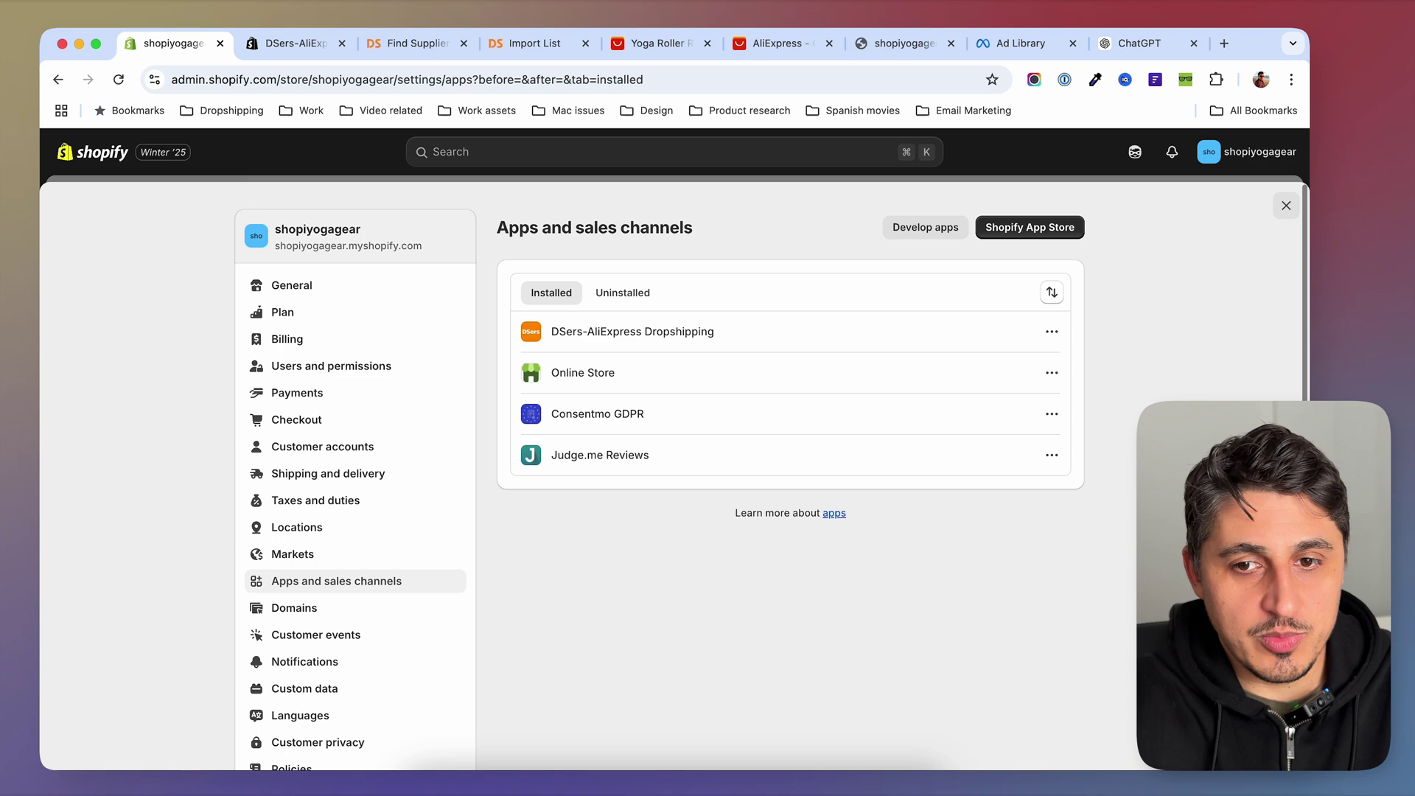
{"action": "left_click", "coordinate": [1286, 205]}
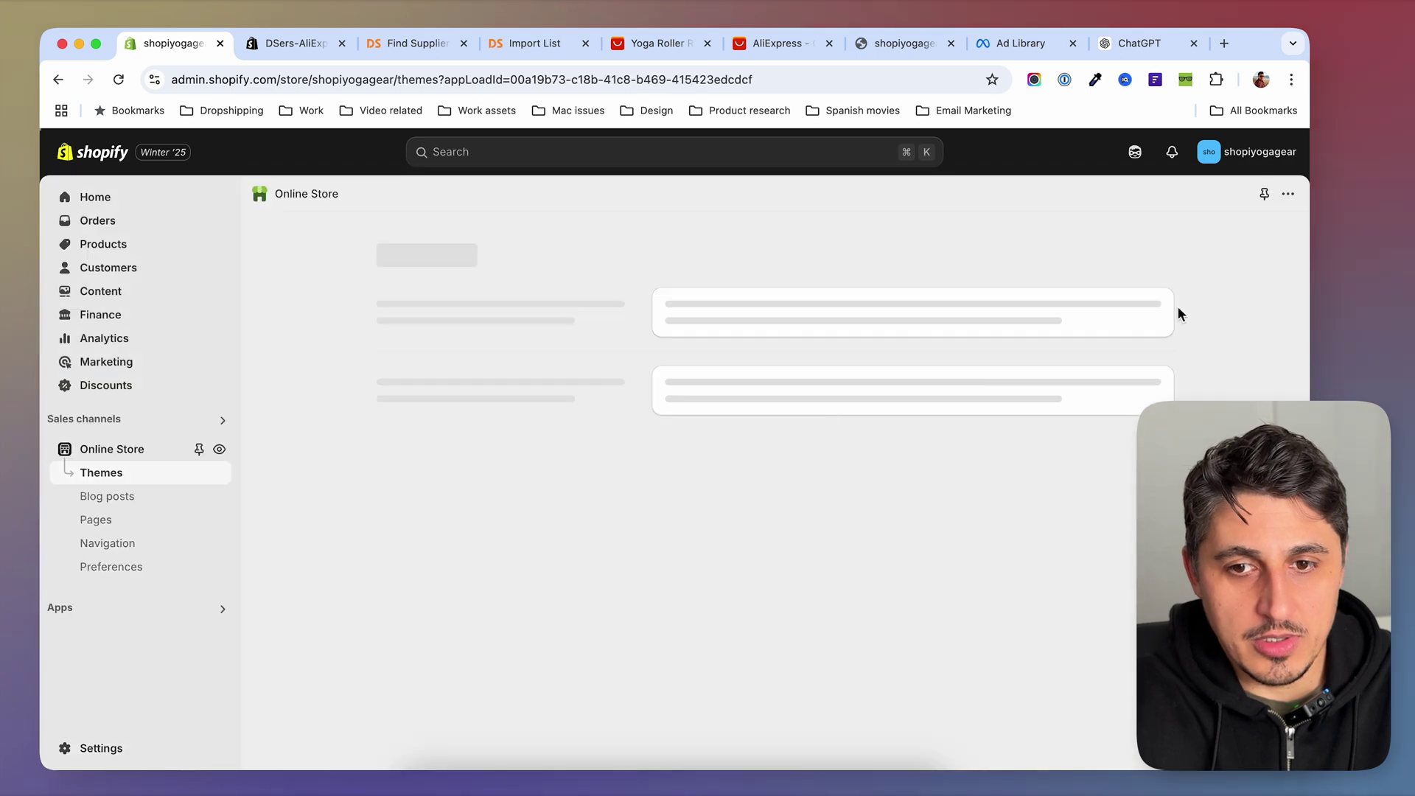
{"action": "left_click", "coordinate": [112, 250]}
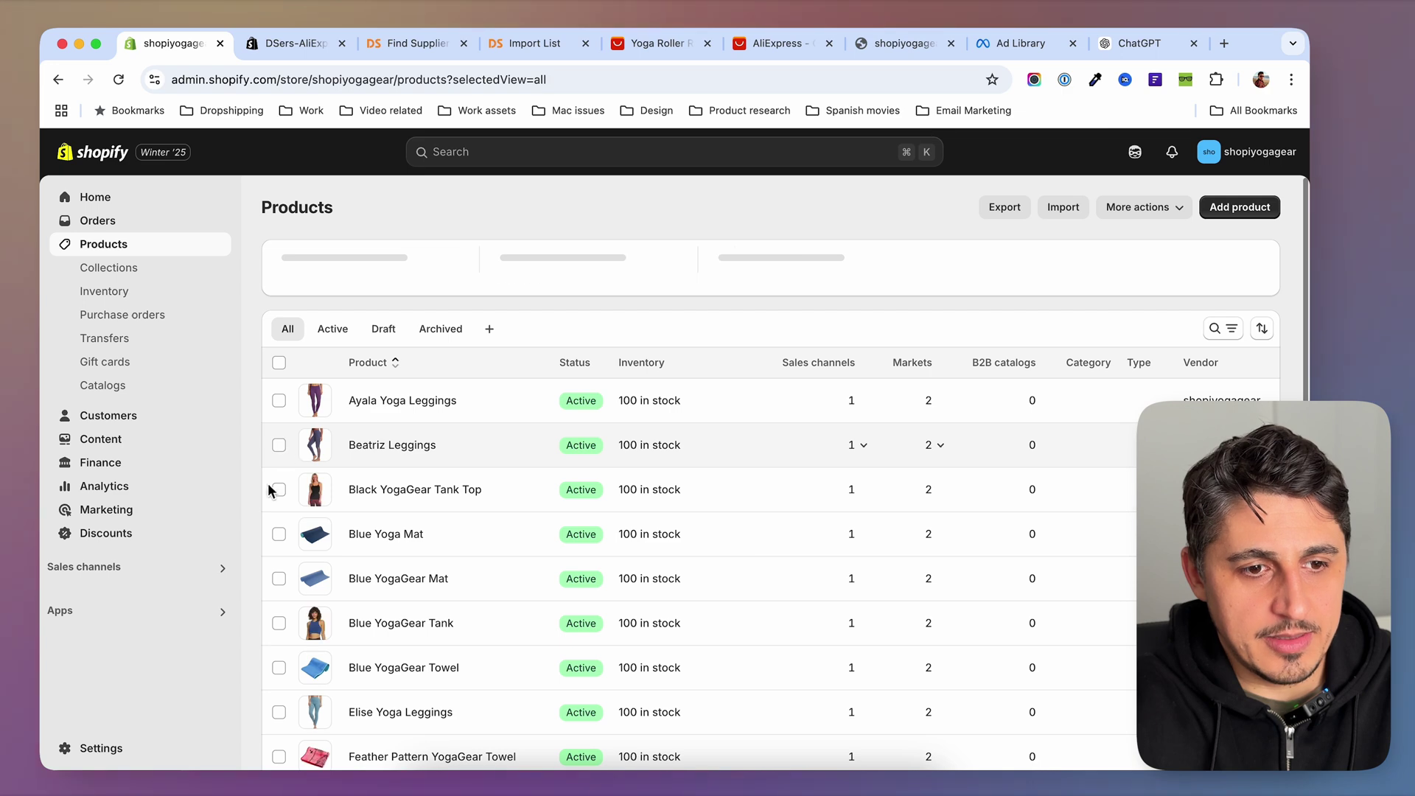
{"action": "scroll", "coordinate": [543, 511], "scroll_direction": "down", "scroll_amount": 10}
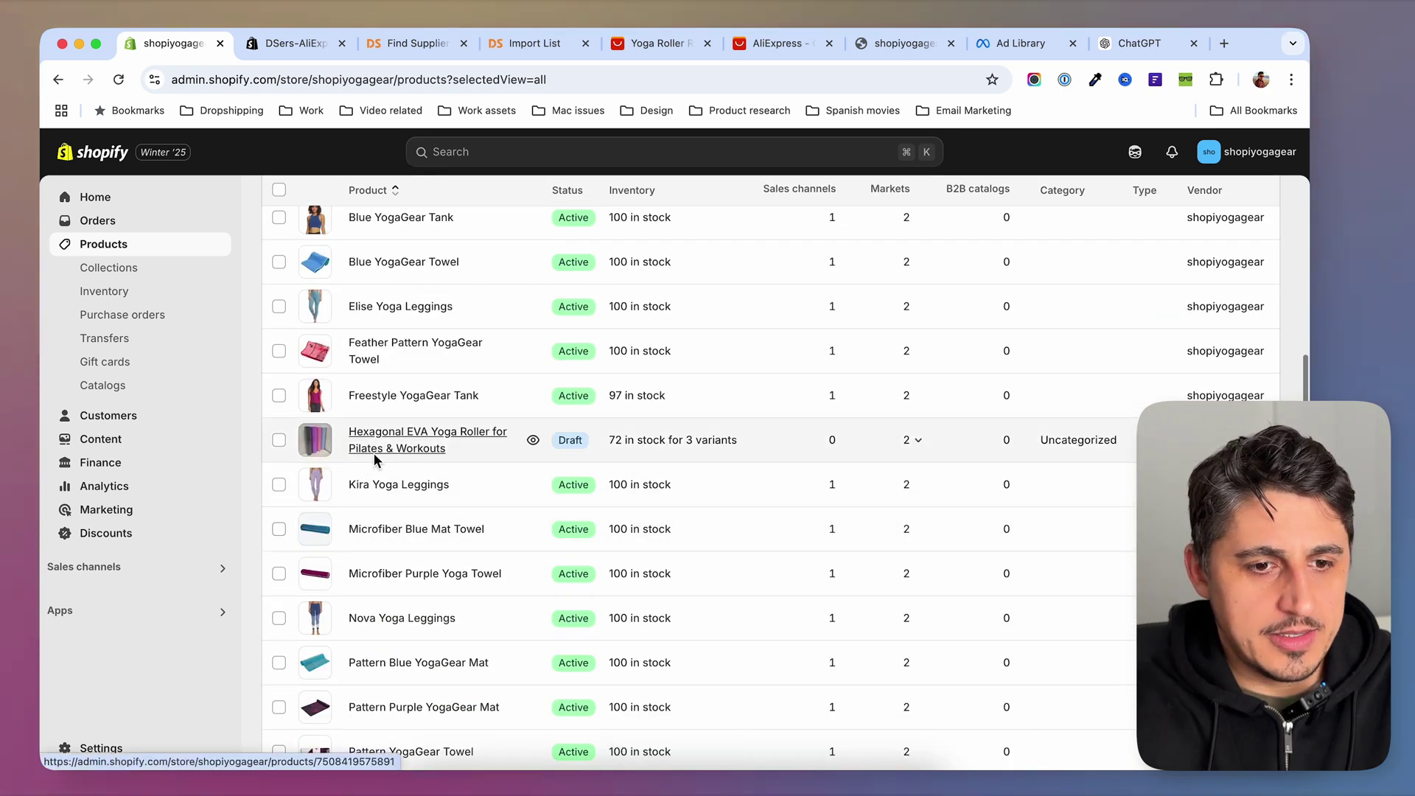
{"action": "left_click", "coordinate": [399, 435]}
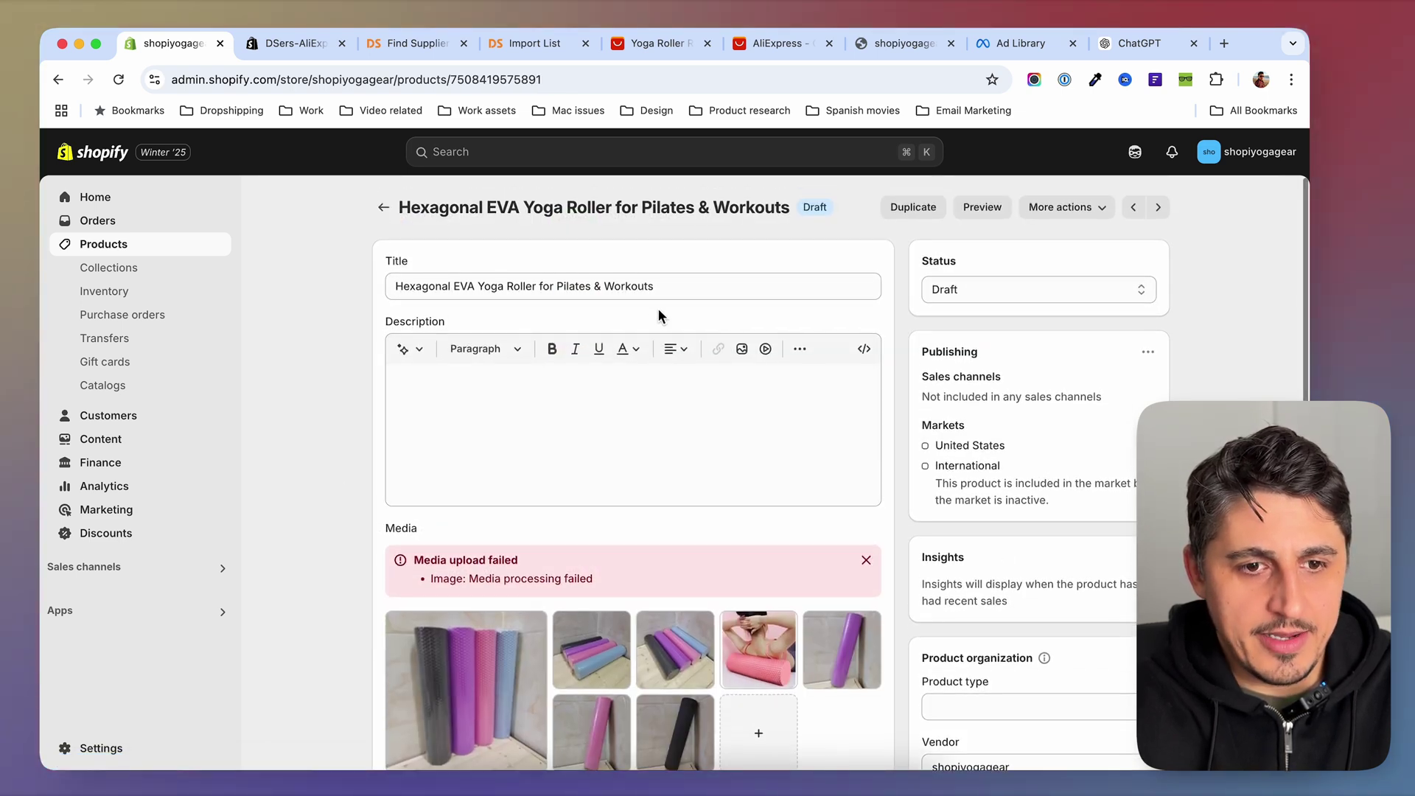
Step: Rewrite the roller's first two Color option values as Black and Purple
{"action": "left_click_drag", "start_coordinate": [656, 289], "coordinate": [284, 378]}
{"action": "left_click", "coordinate": [502, 405]}
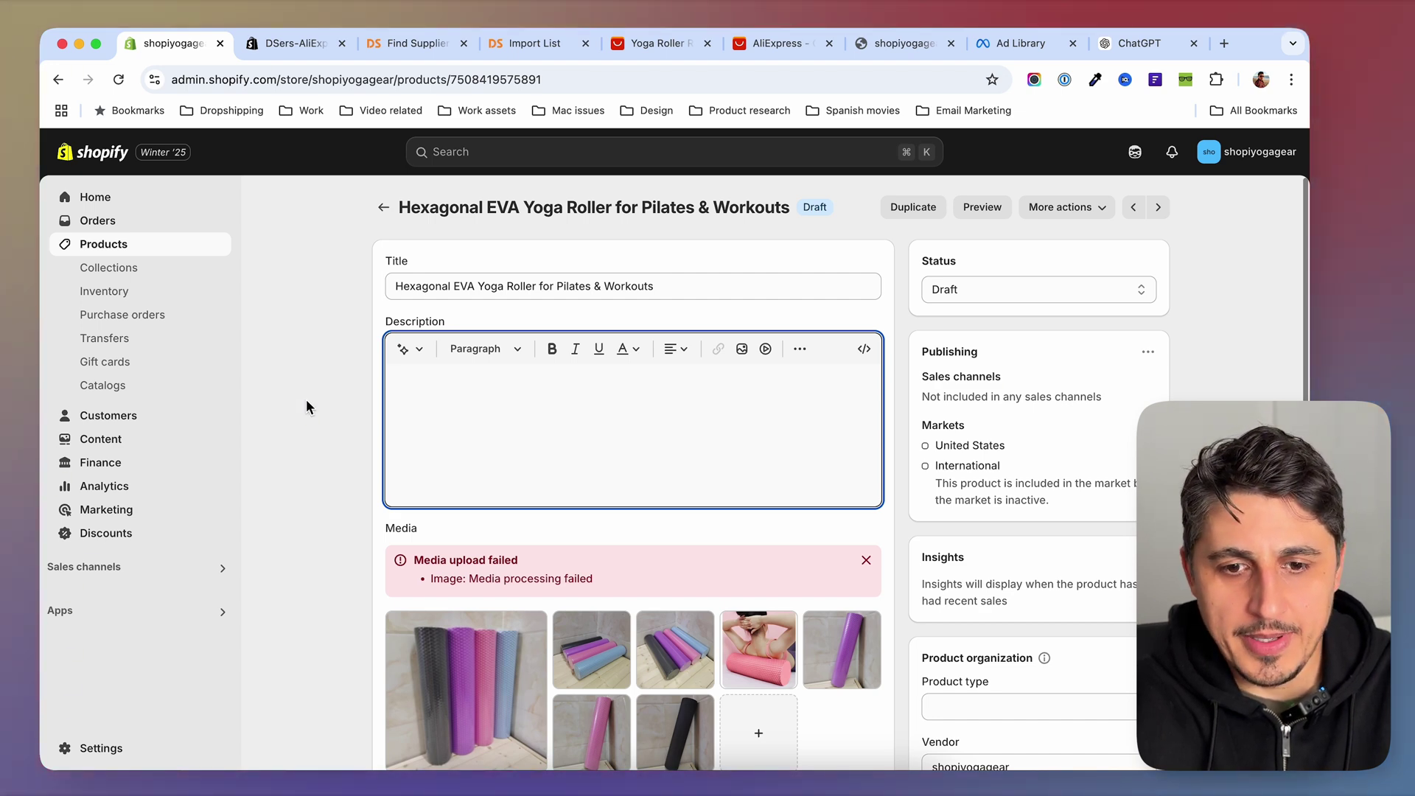
{"action": "scroll", "coordinate": [400, 465], "scroll_direction": "down", "scroll_amount": 3}
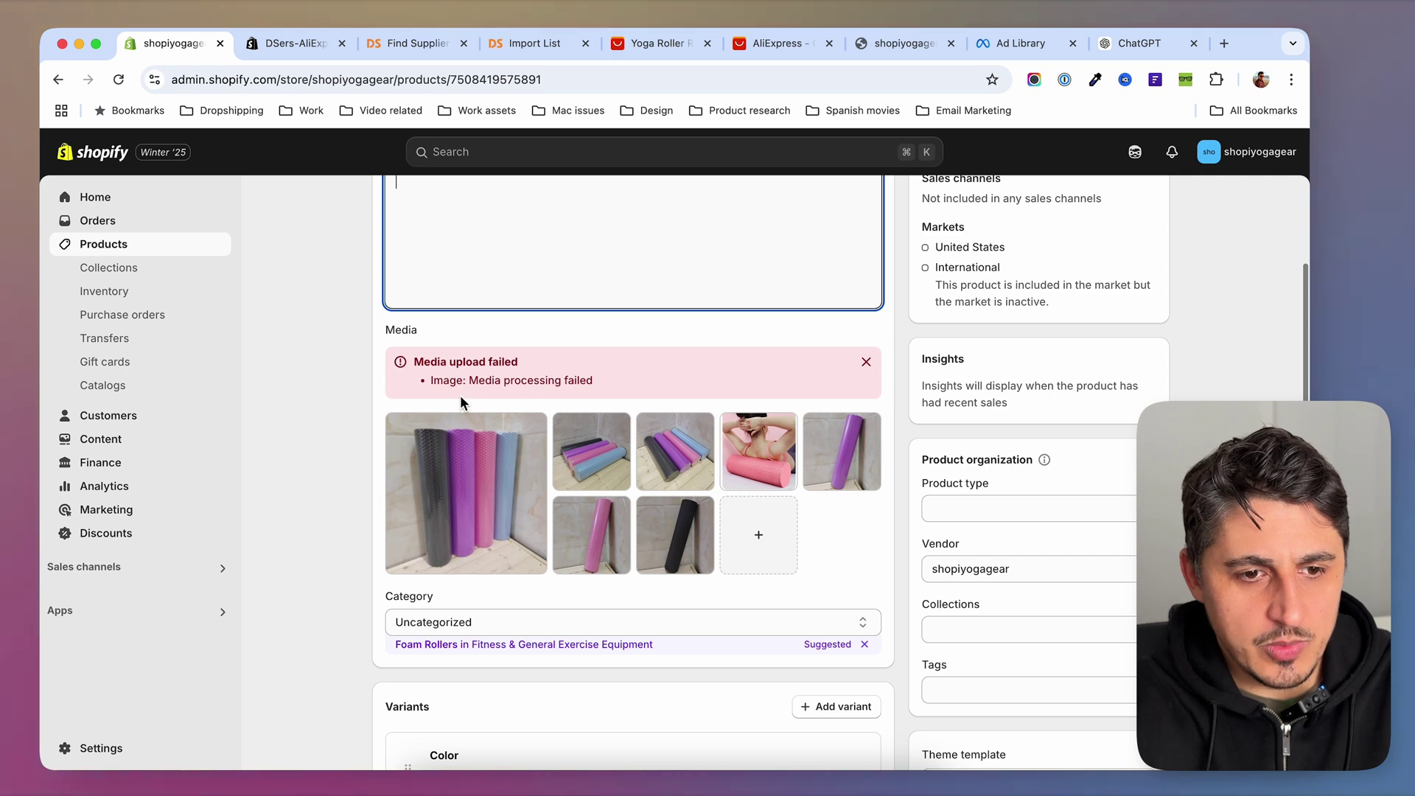
{"action": "scroll", "coordinate": [330, 575], "scroll_direction": "down", "scroll_amount": 3}
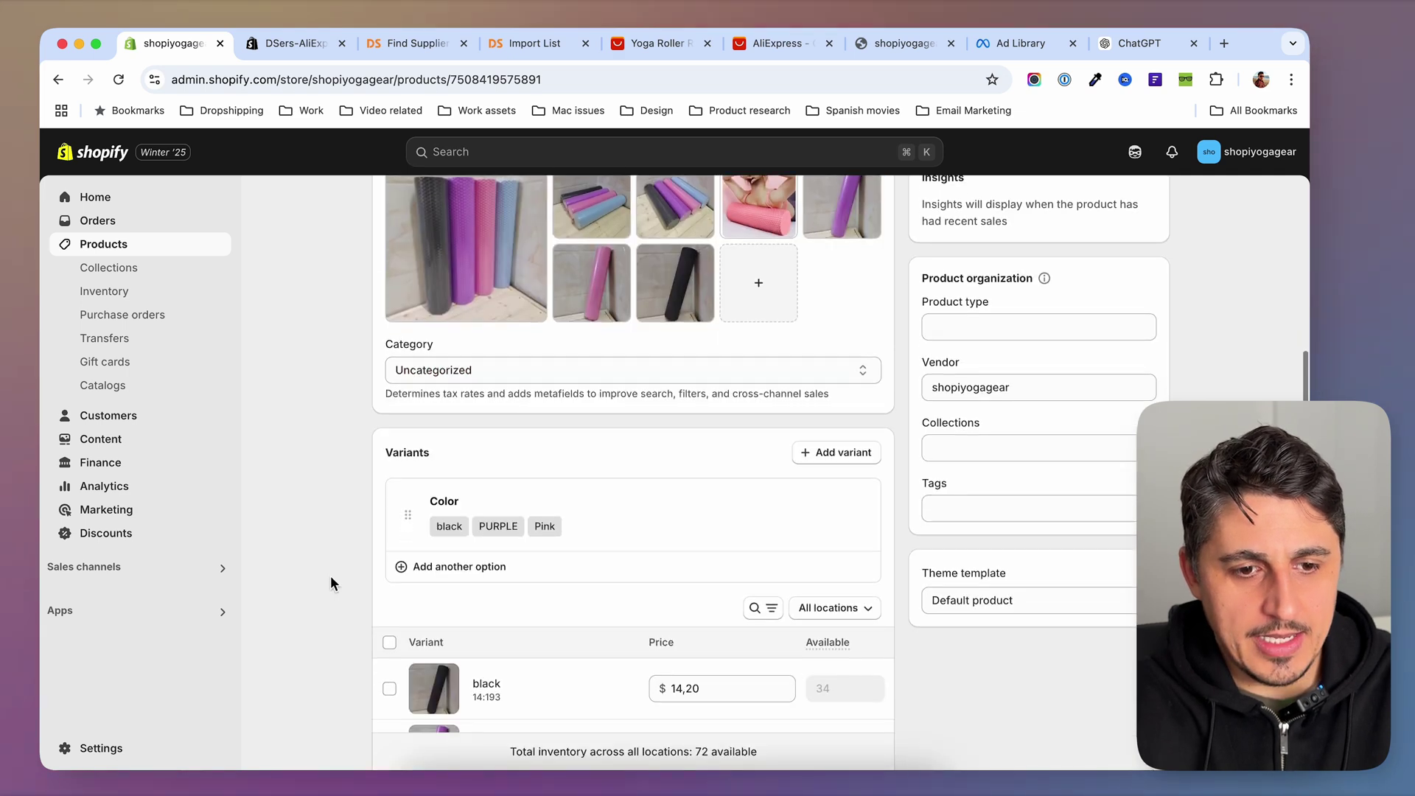
{"action": "left_click", "coordinate": [673, 506]}
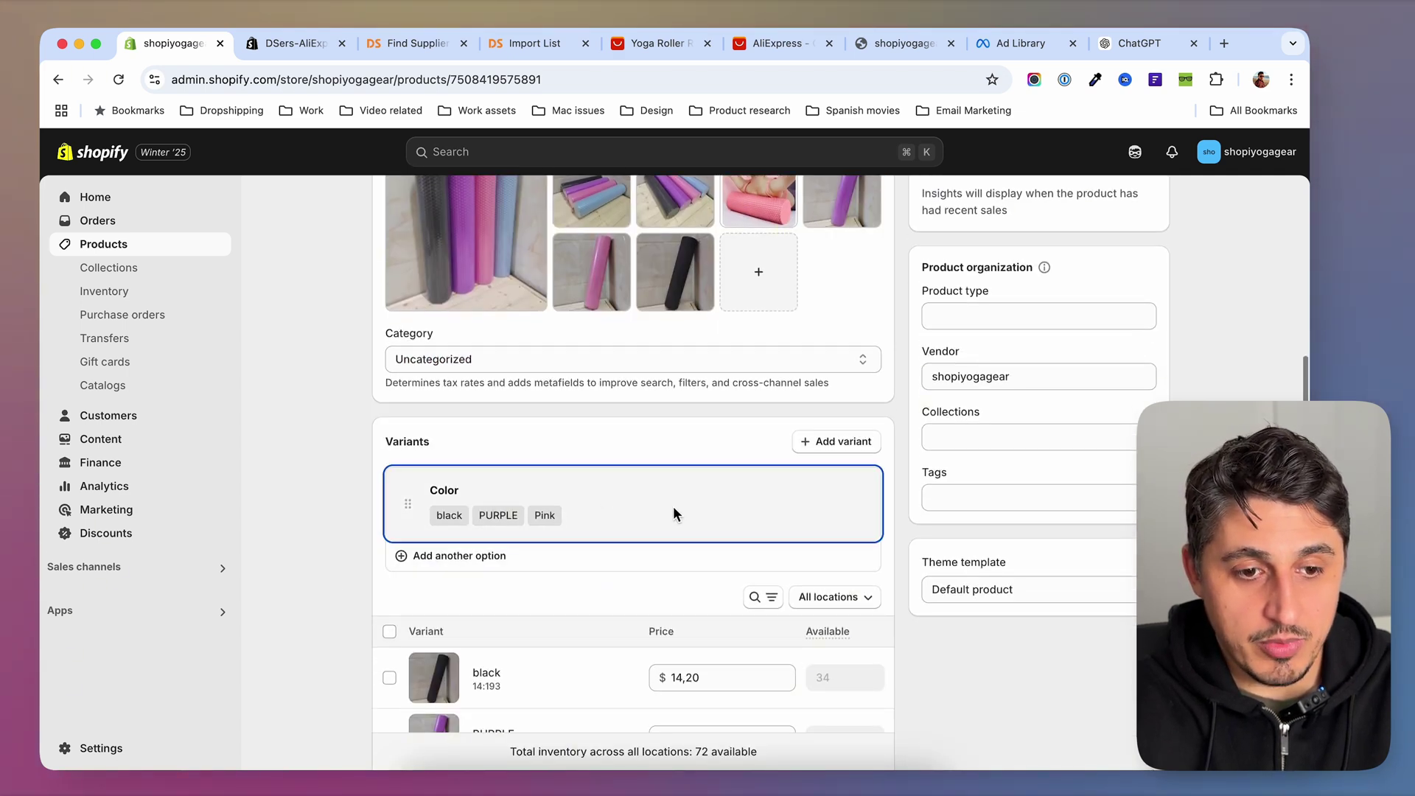
{"action": "left_click_drag", "start_coordinate": [520, 511], "coordinate": [377, 508]}
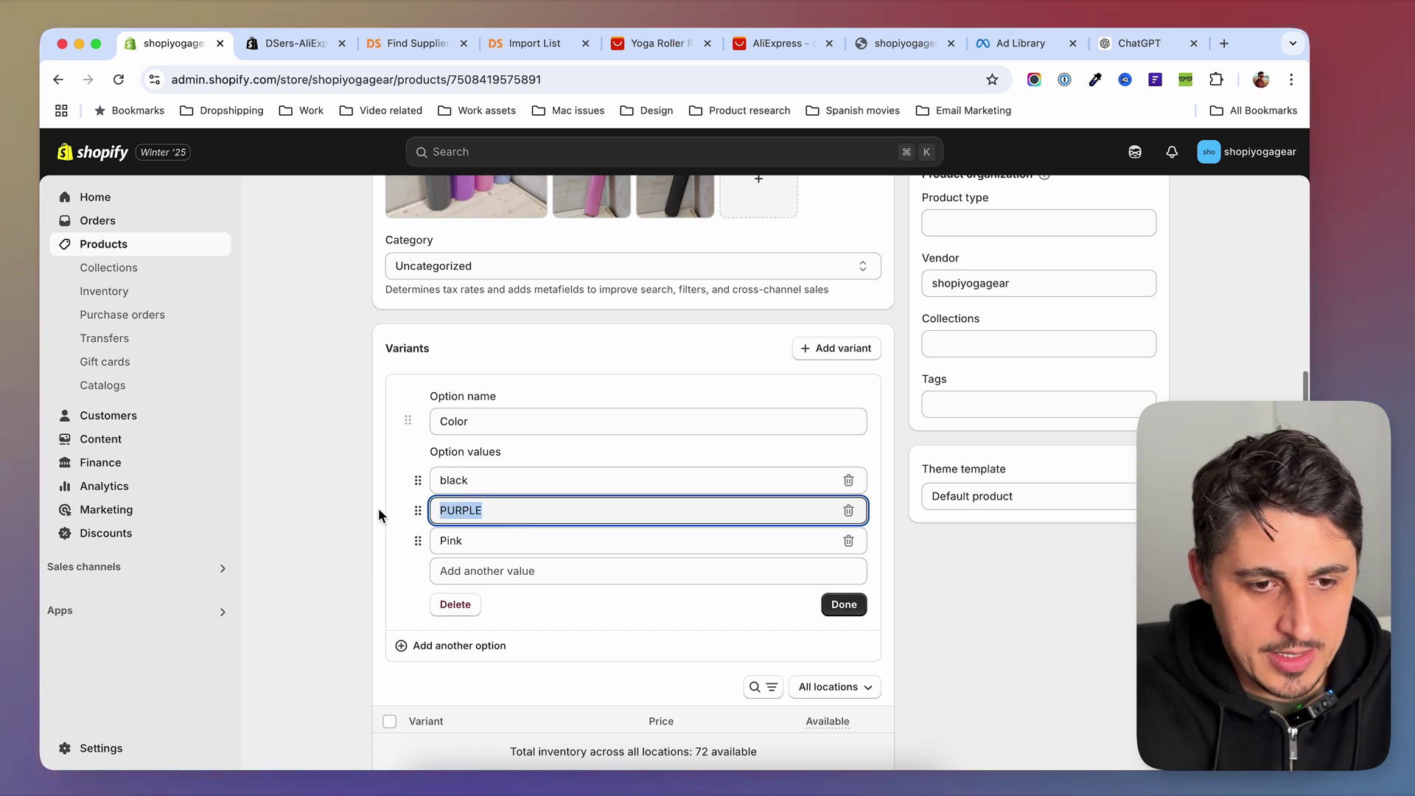
{"action": "type", "text": "Purple"}
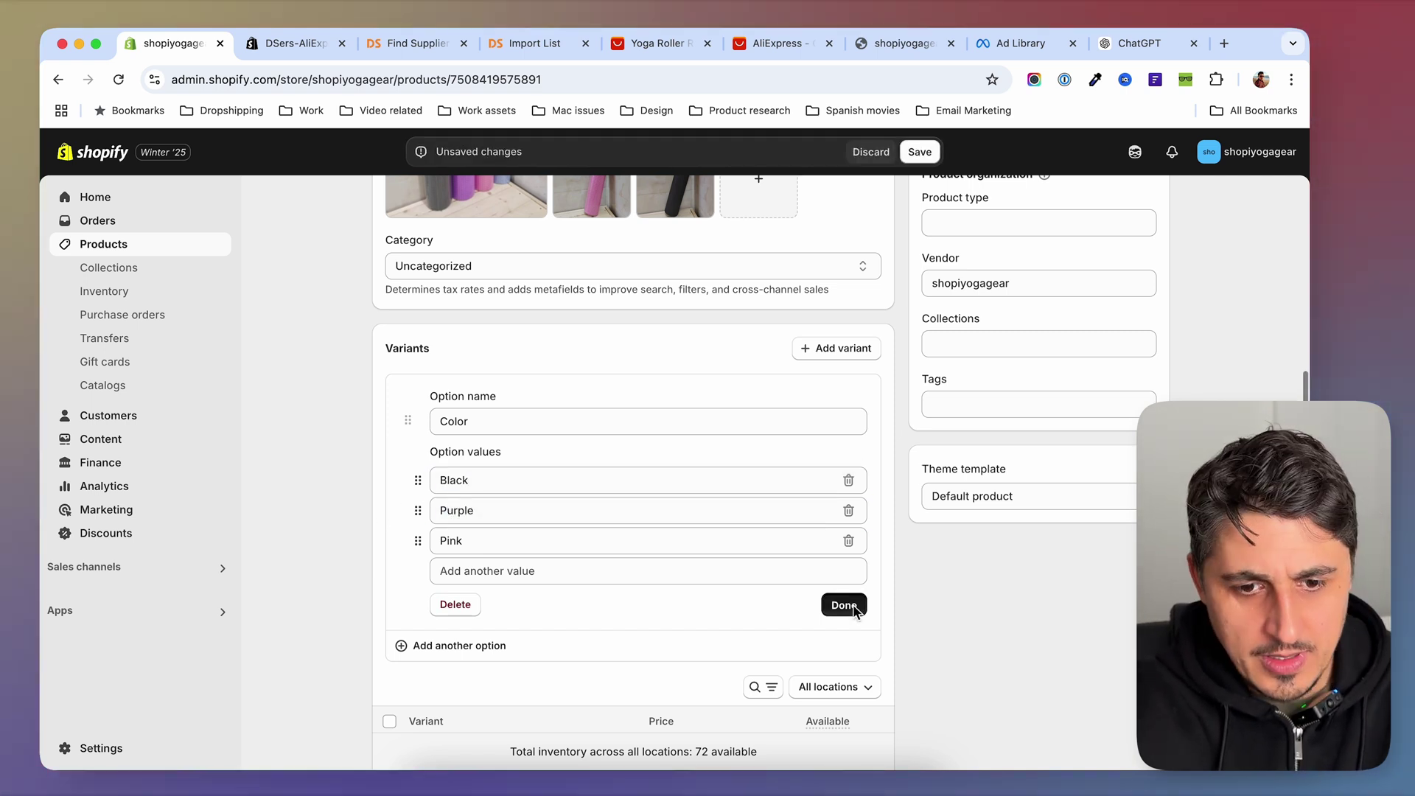
{"action": "left_click", "coordinate": [844, 603]}
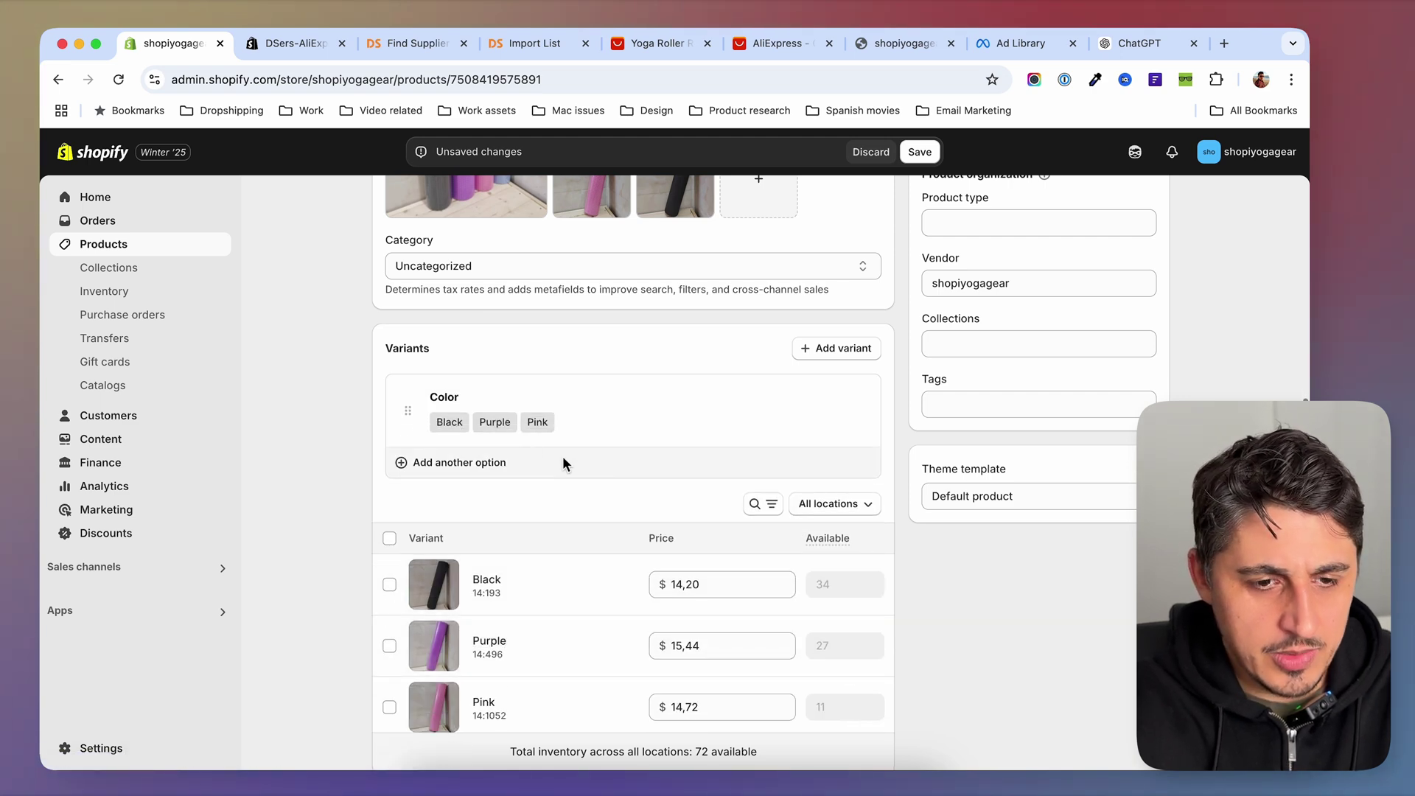
Step: Compare the variant prices on the Shopify product page with the roller's cost in the DSers import list
{"action": "scroll", "coordinate": [692, 465], "scroll_direction": "down", "scroll_amount": 3}
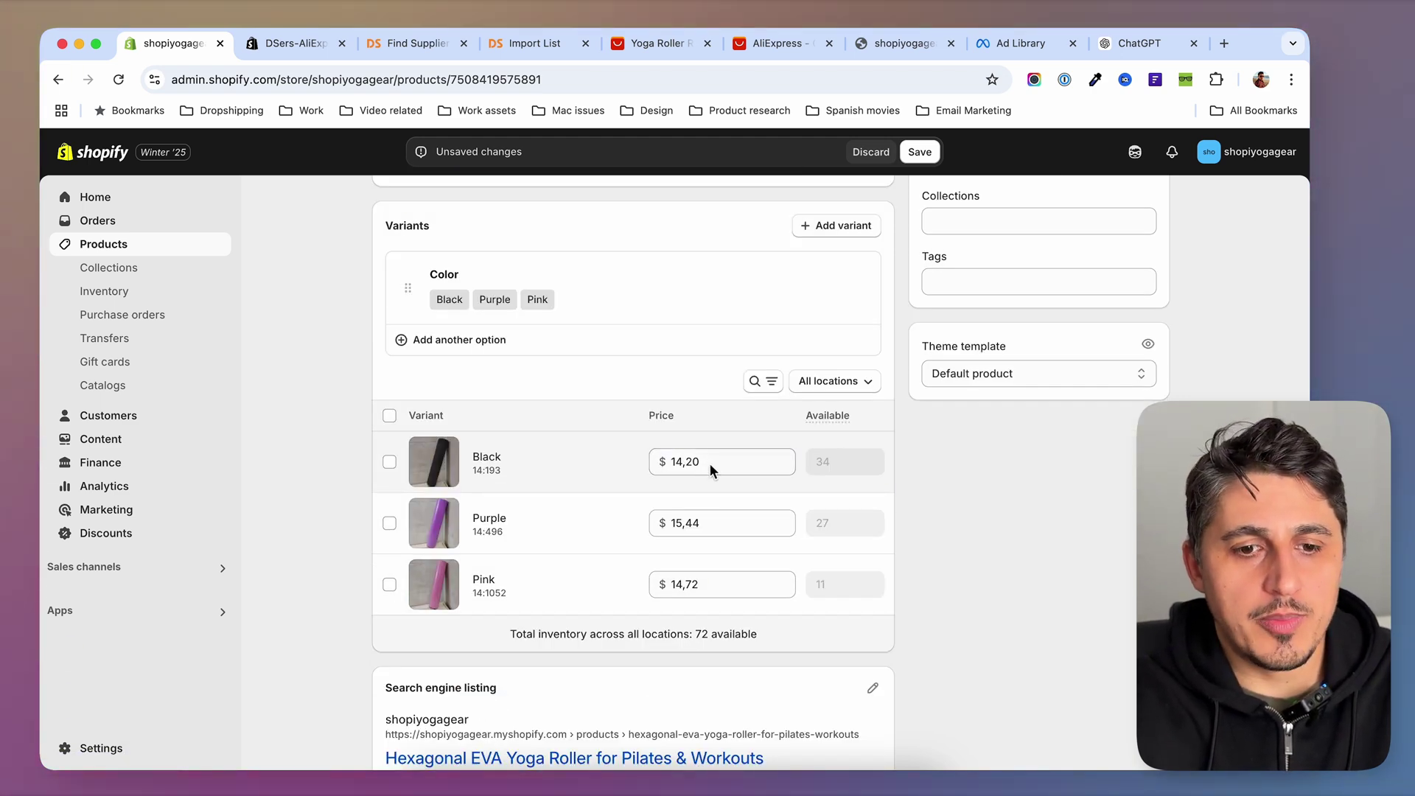
{"action": "left_click", "coordinate": [535, 43]}
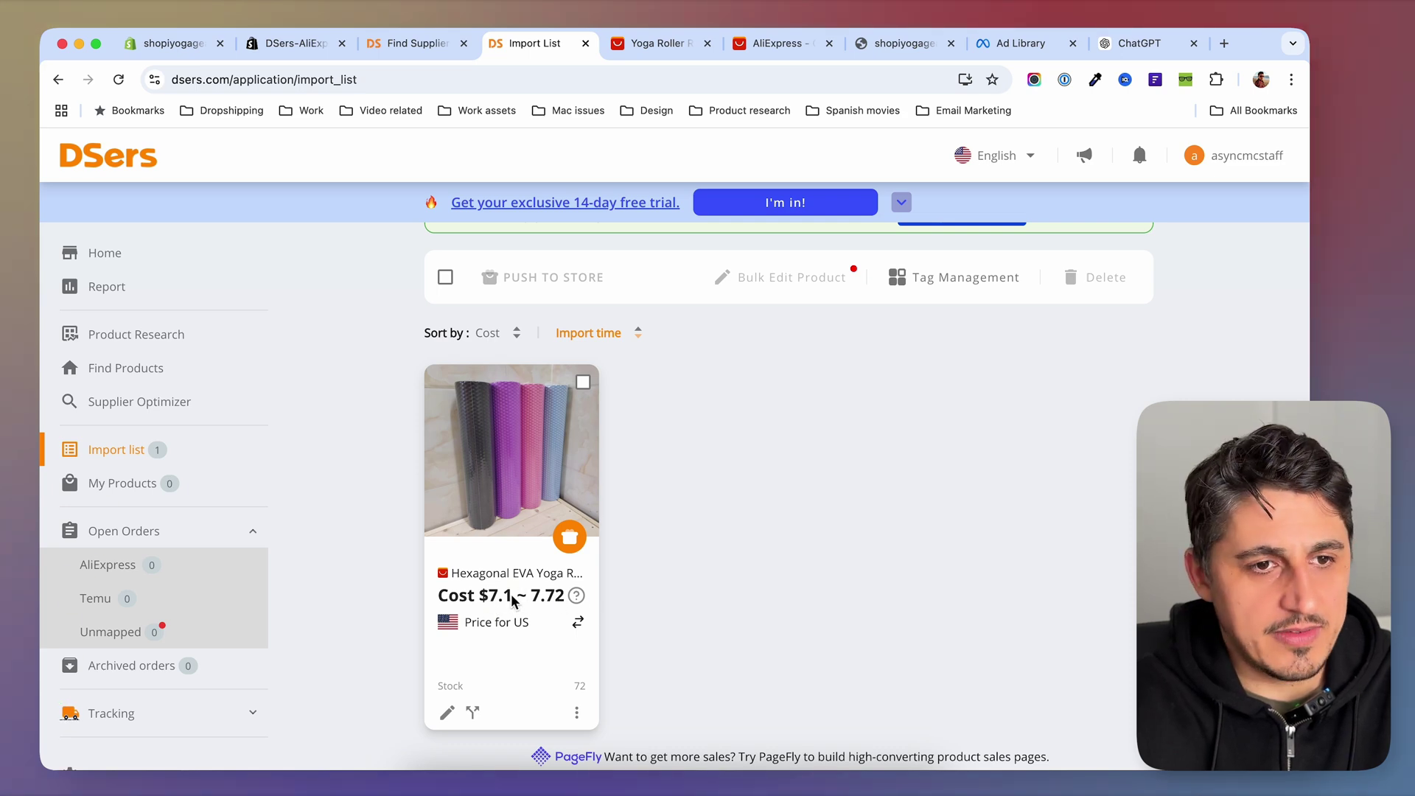
{"action": "left_click", "coordinate": [165, 43]}
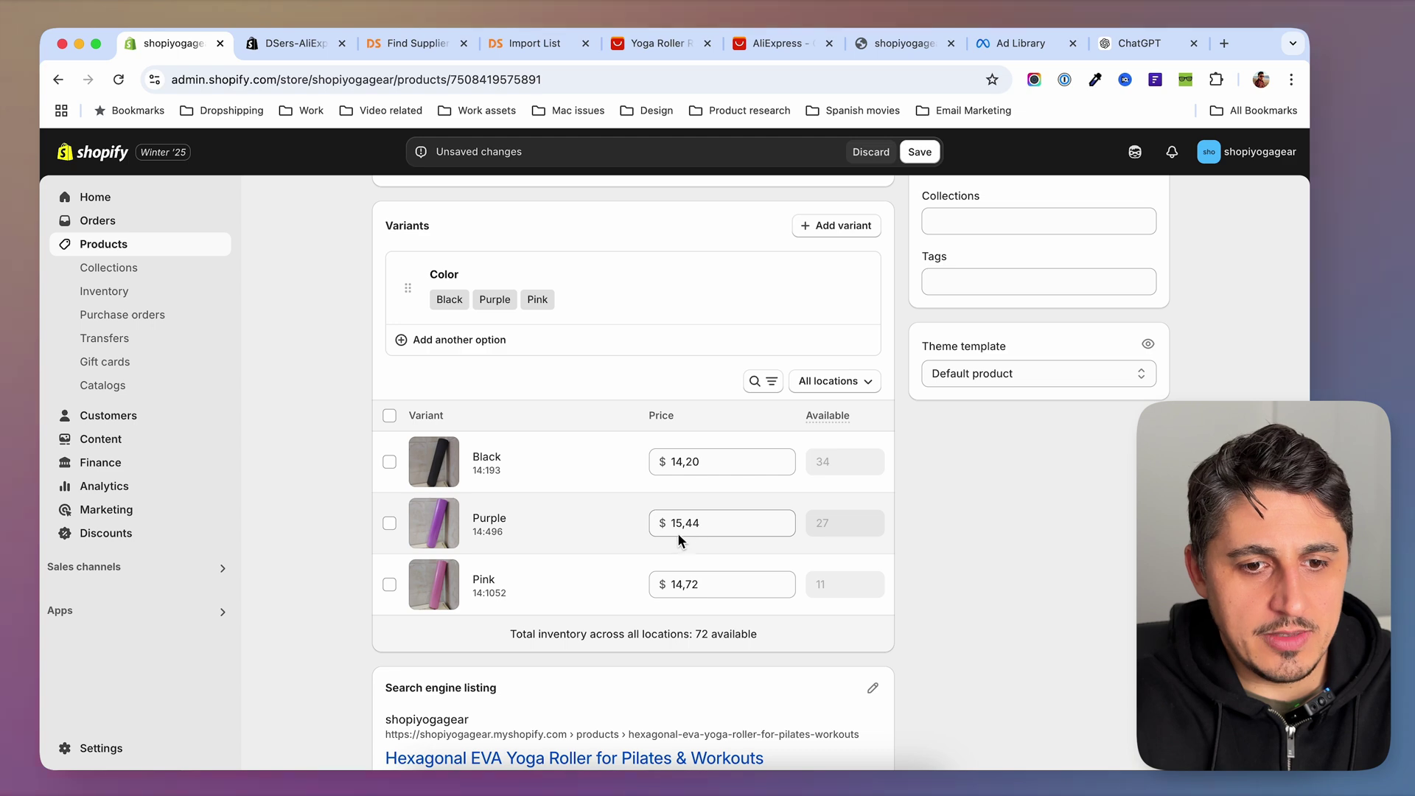
{"action": "scroll", "coordinate": [254, 572], "scroll_direction": "down", "scroll_amount": 3}
{"action": "scroll", "coordinate": [285, 534], "scroll_direction": "up", "scroll_amount": 15}
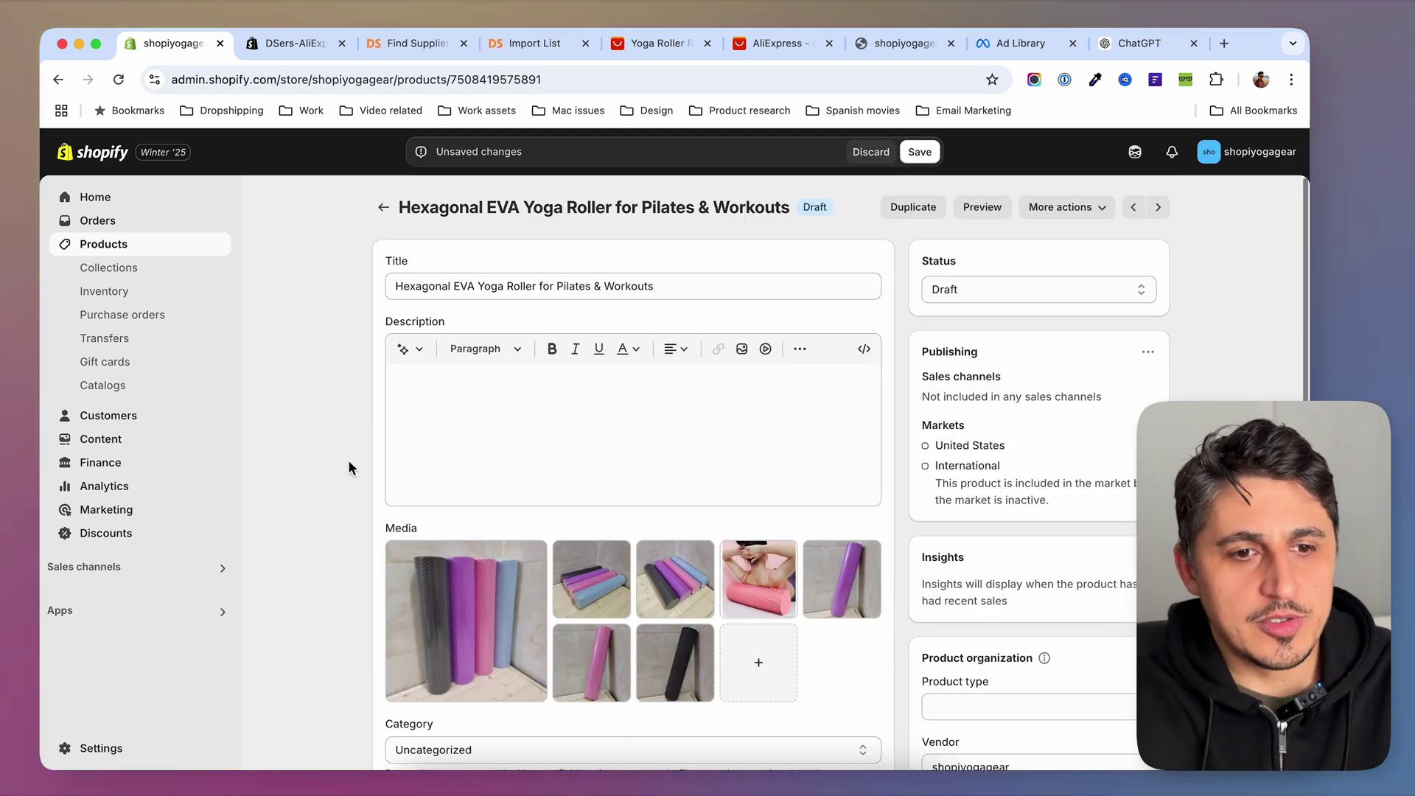
Step: Open the roller's search engine listing for editing and review its page title, meta description and URL handle
{"action": "left_click", "coordinate": [454, 405]}
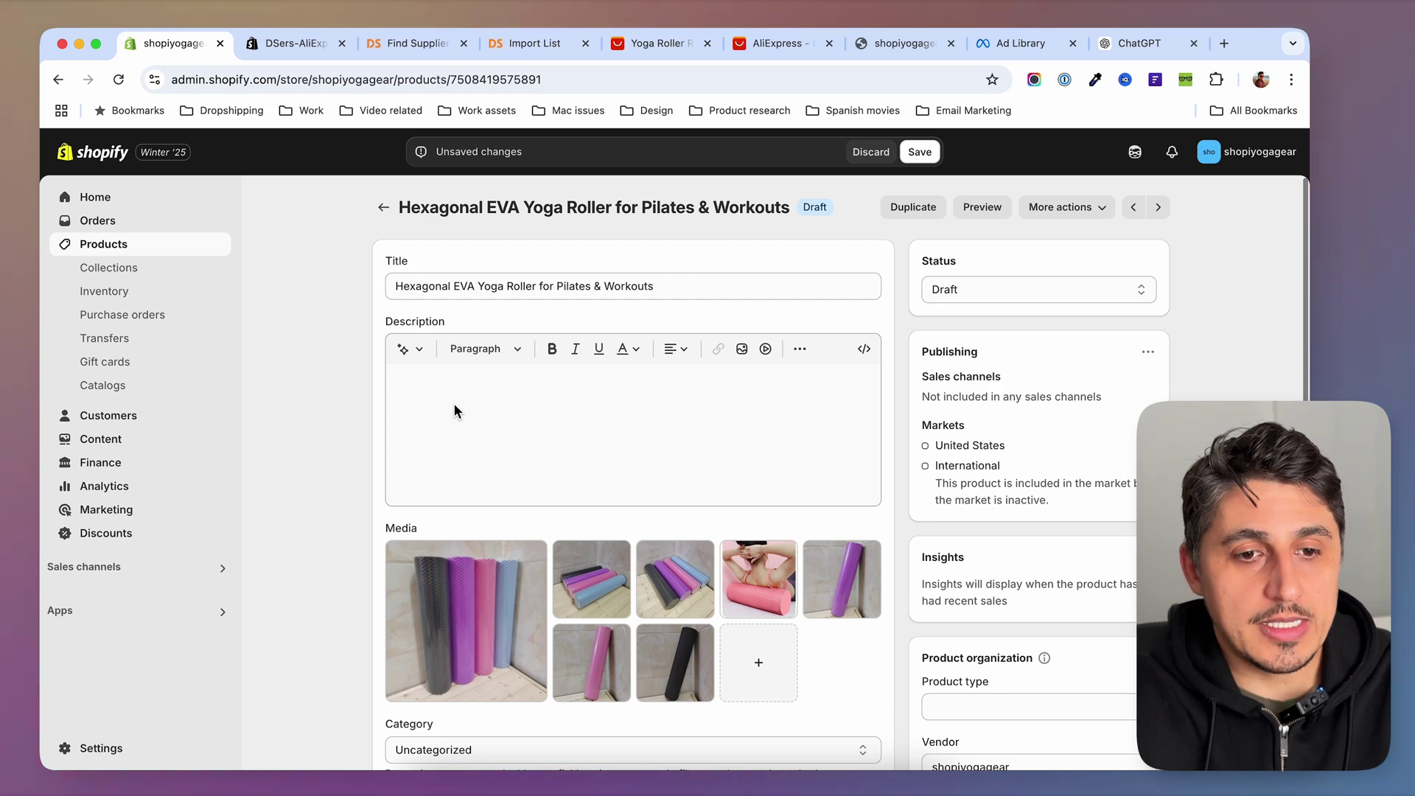
{"action": "scroll", "coordinate": [339, 507], "scroll_direction": "down", "scroll_amount": 10}
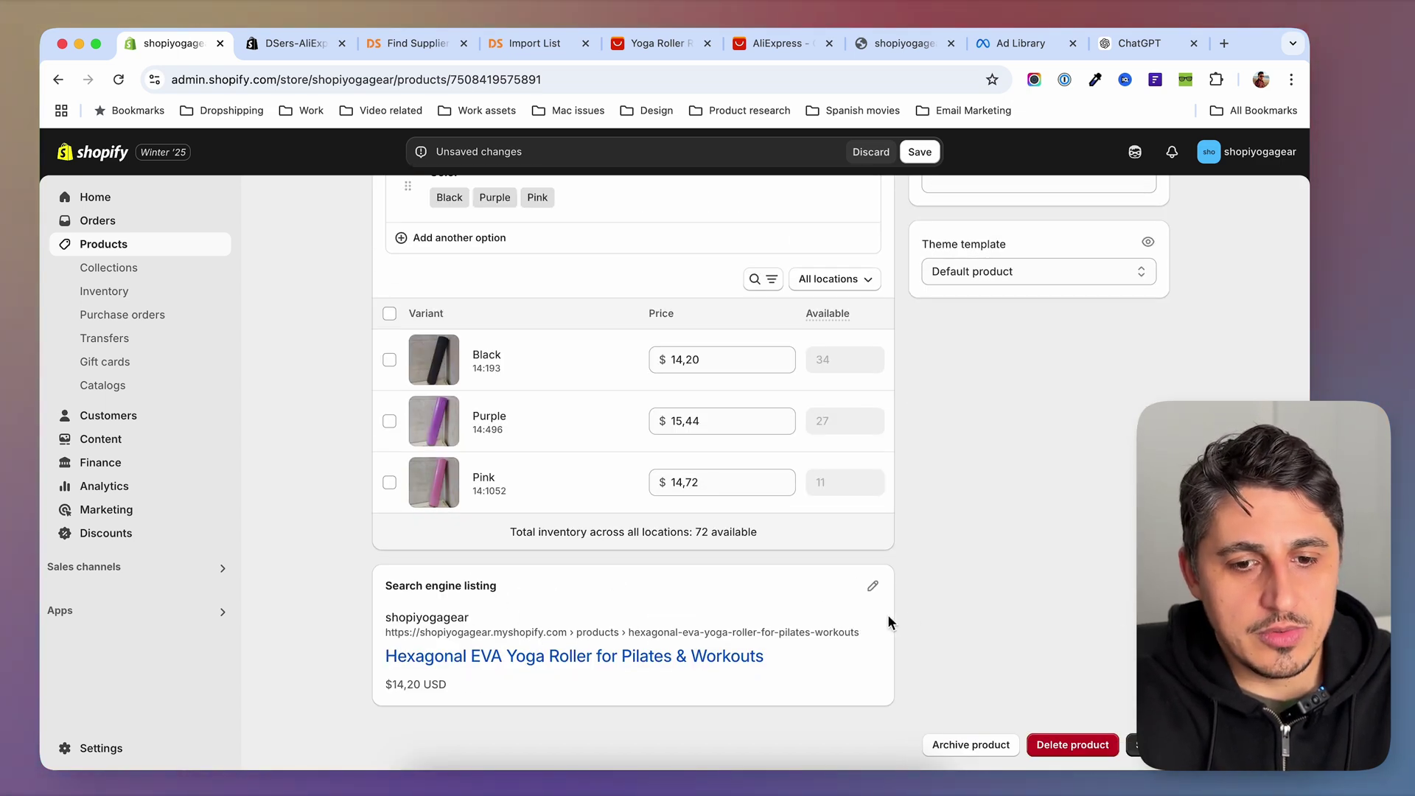
{"action": "left_click", "coordinate": [873, 587]}
{"action": "scroll", "coordinate": [329, 660], "scroll_direction": "down", "scroll_amount": 4}
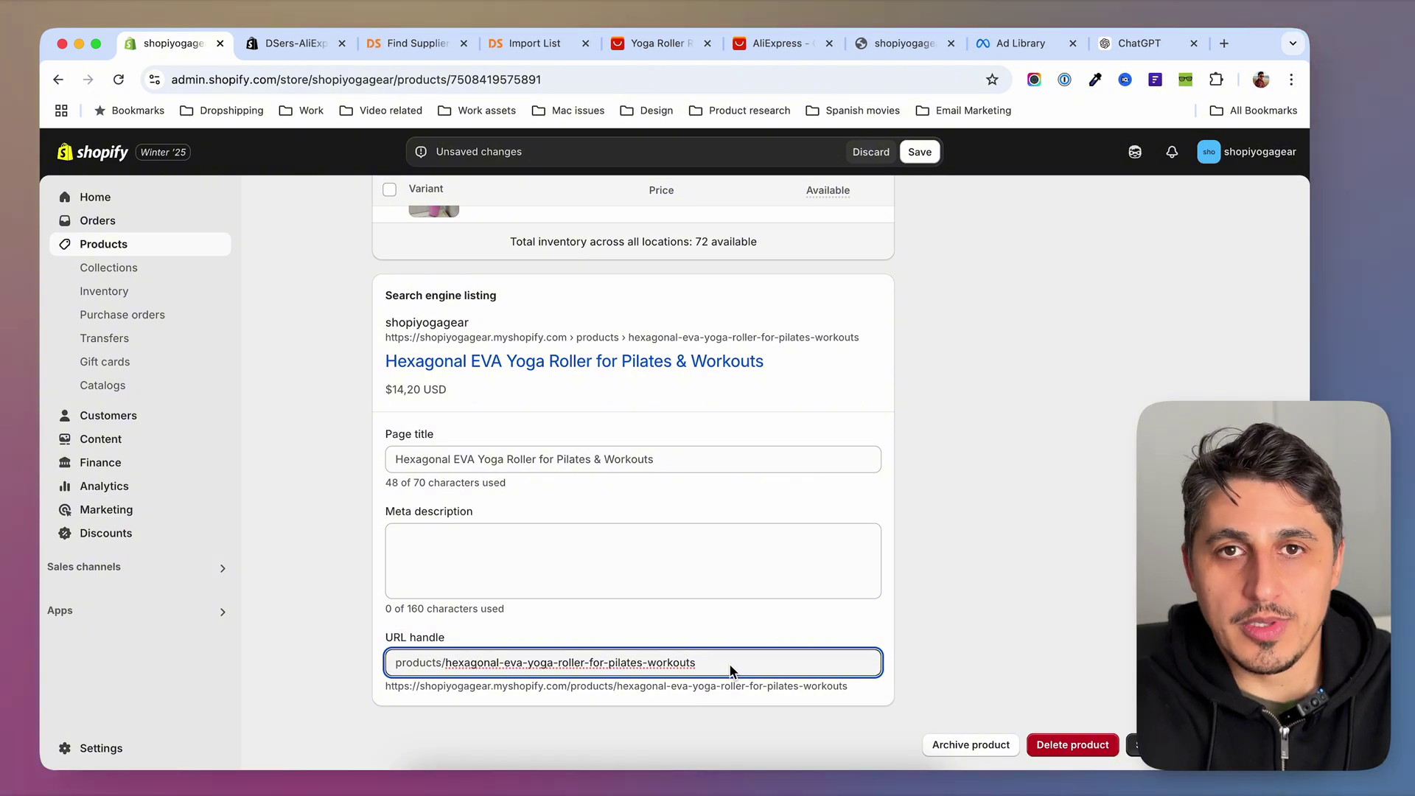
{"action": "left_click", "coordinate": [352, 543]}
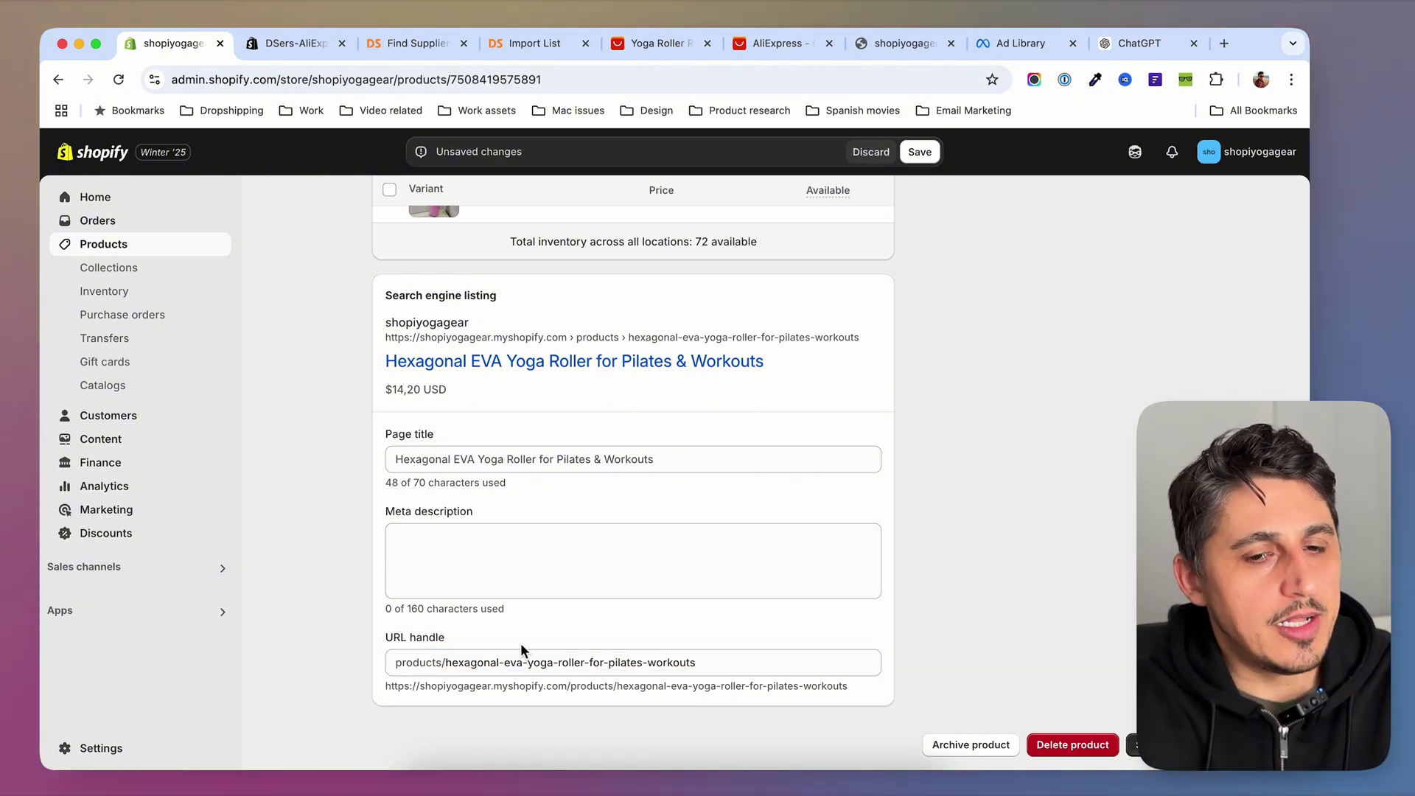
Step: Set the yoga roller's product status to Active
{"action": "scroll", "coordinate": [875, 466], "scroll_direction": "up", "scroll_amount": 6}
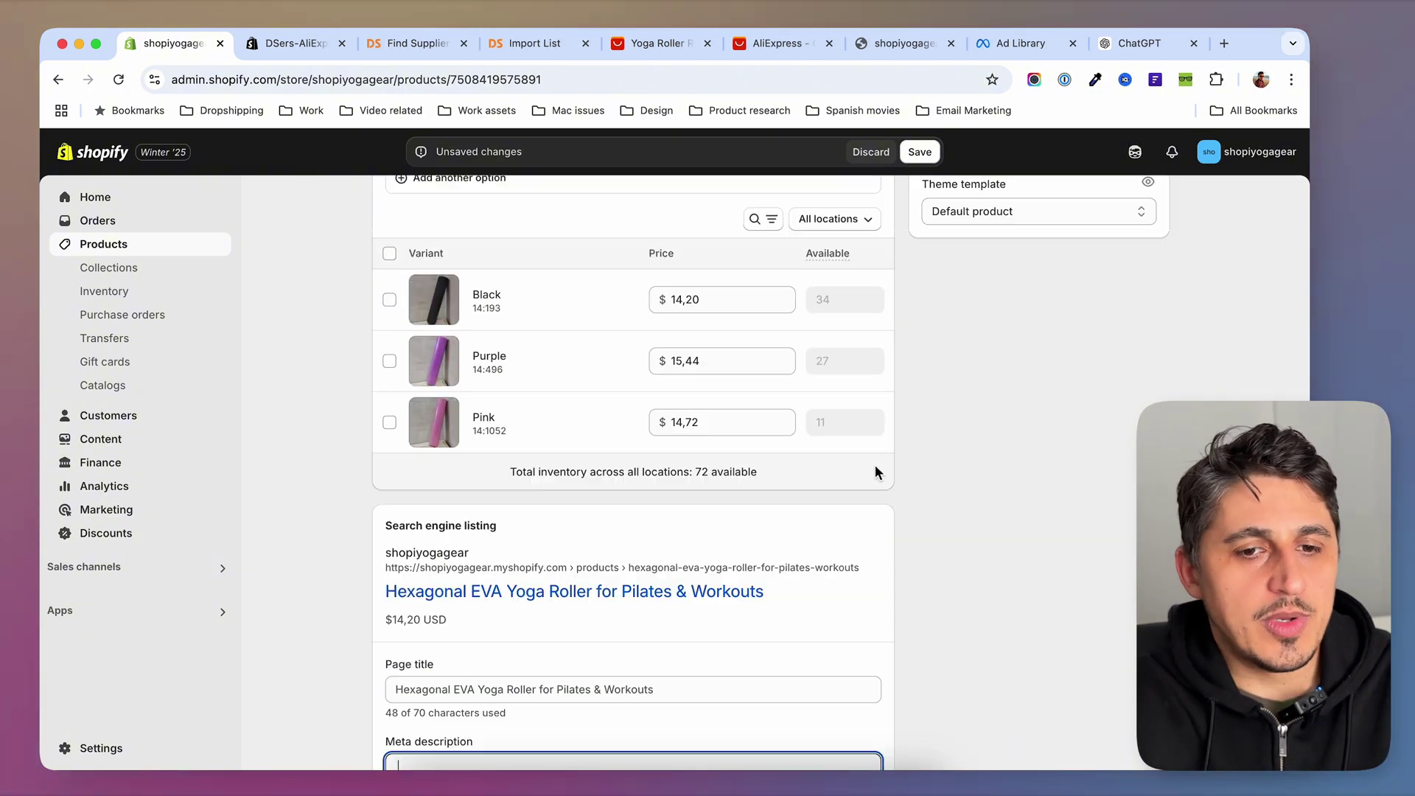
{"action": "scroll", "coordinate": [876, 466], "scroll_direction": "up", "scroll_amount": 5}
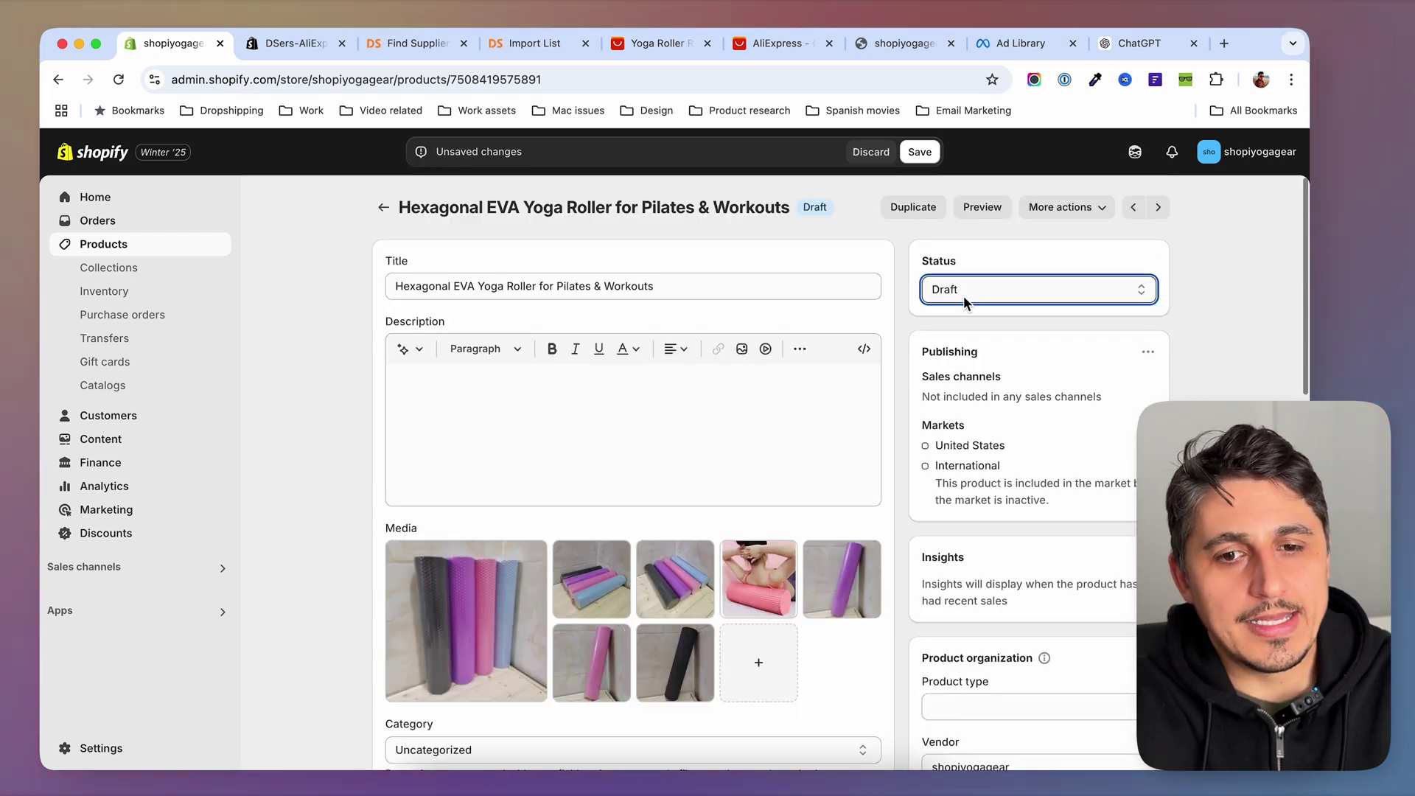
{"action": "left_click", "coordinate": [963, 292]}
{"action": "left_click", "coordinate": [961, 271]}
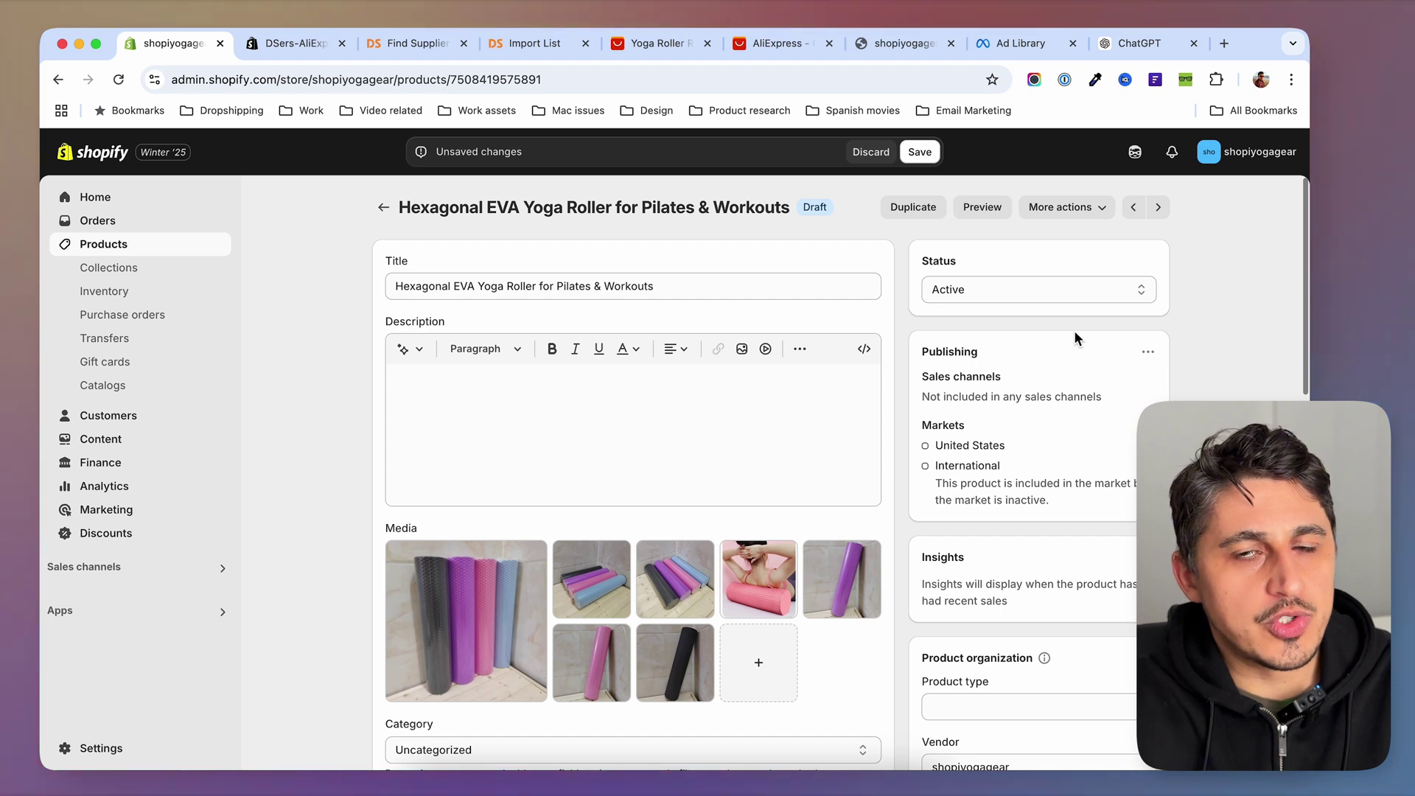
Step: Publish the roller to the Online Store sales channel and save the product
{"action": "left_click", "coordinate": [1147, 352]}
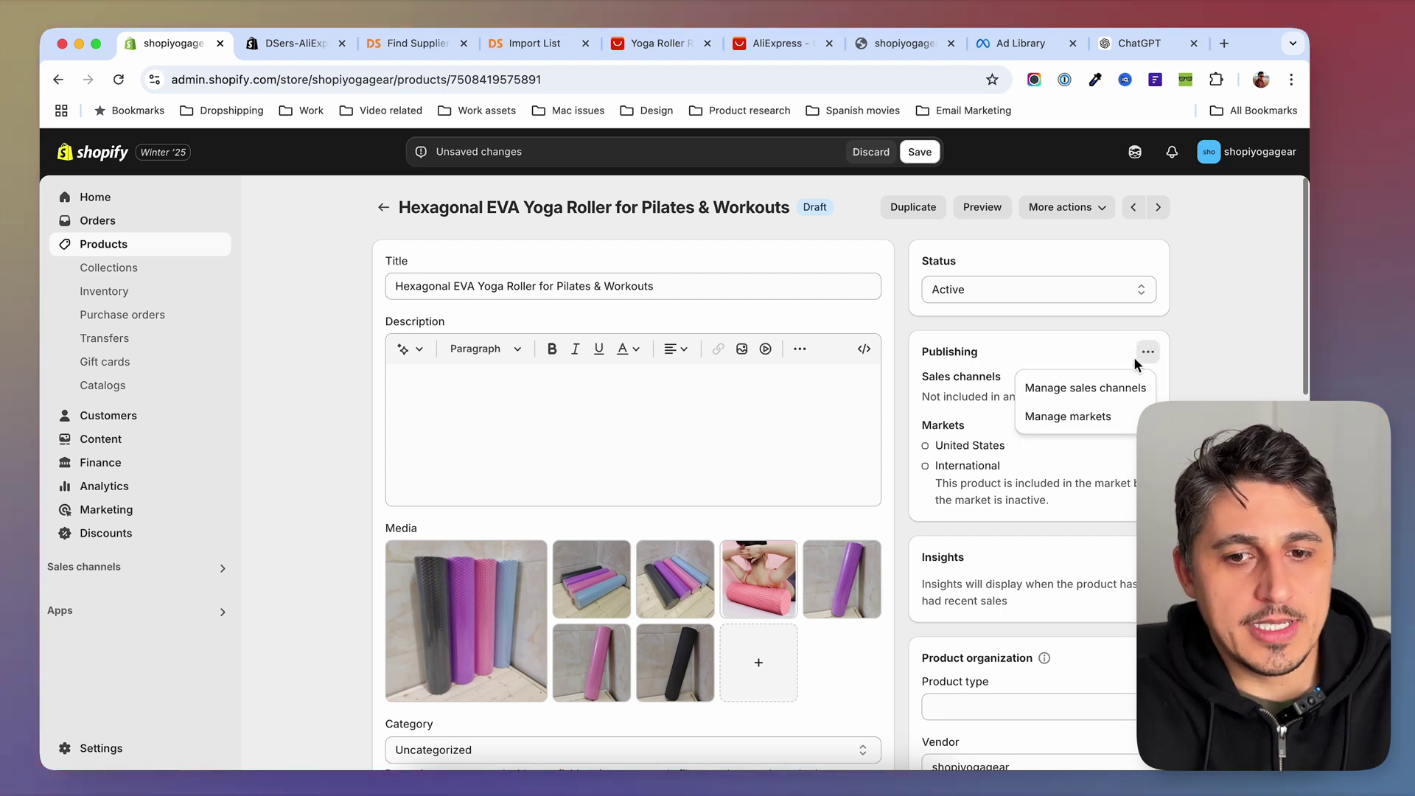
{"action": "left_click", "coordinate": [1102, 389]}
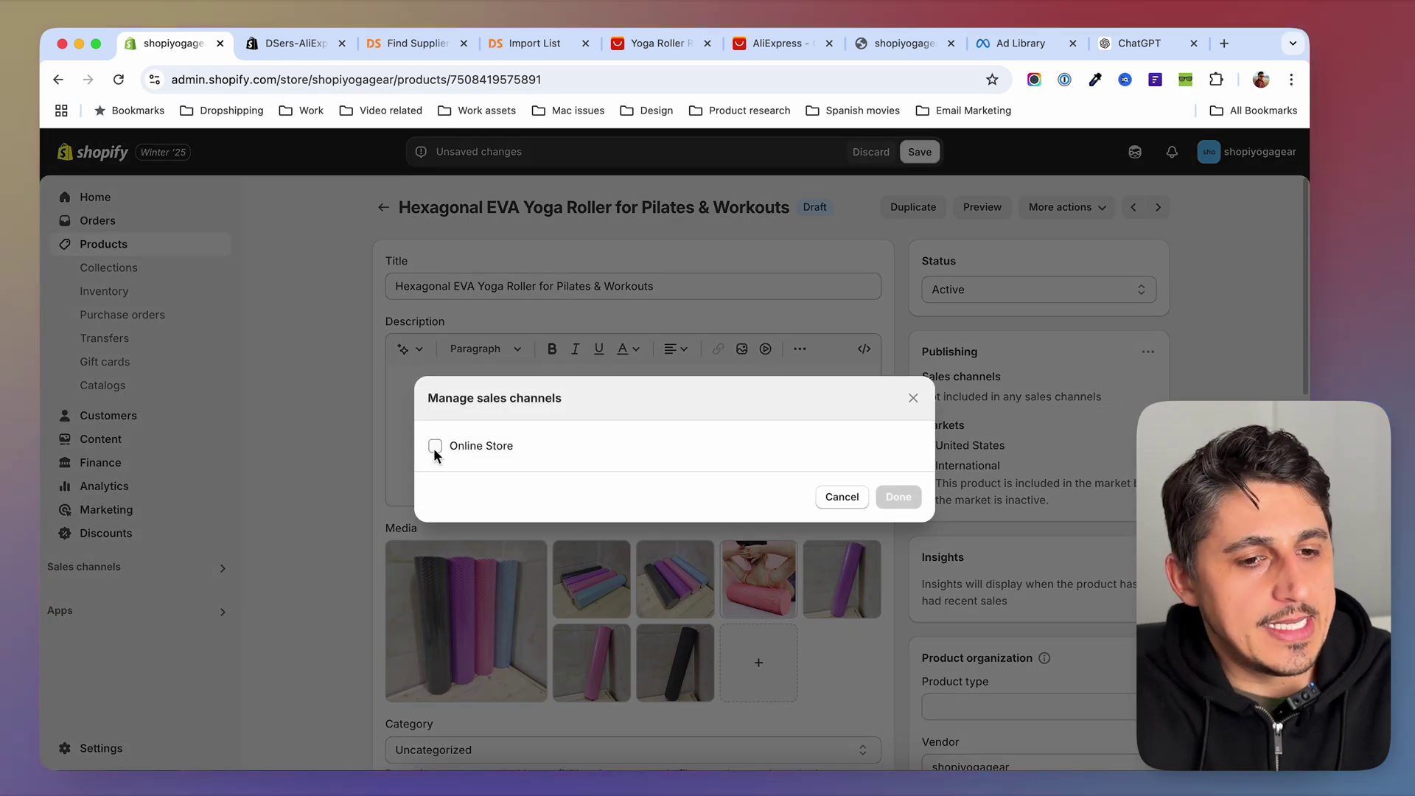
{"action": "left_click", "coordinate": [434, 447]}
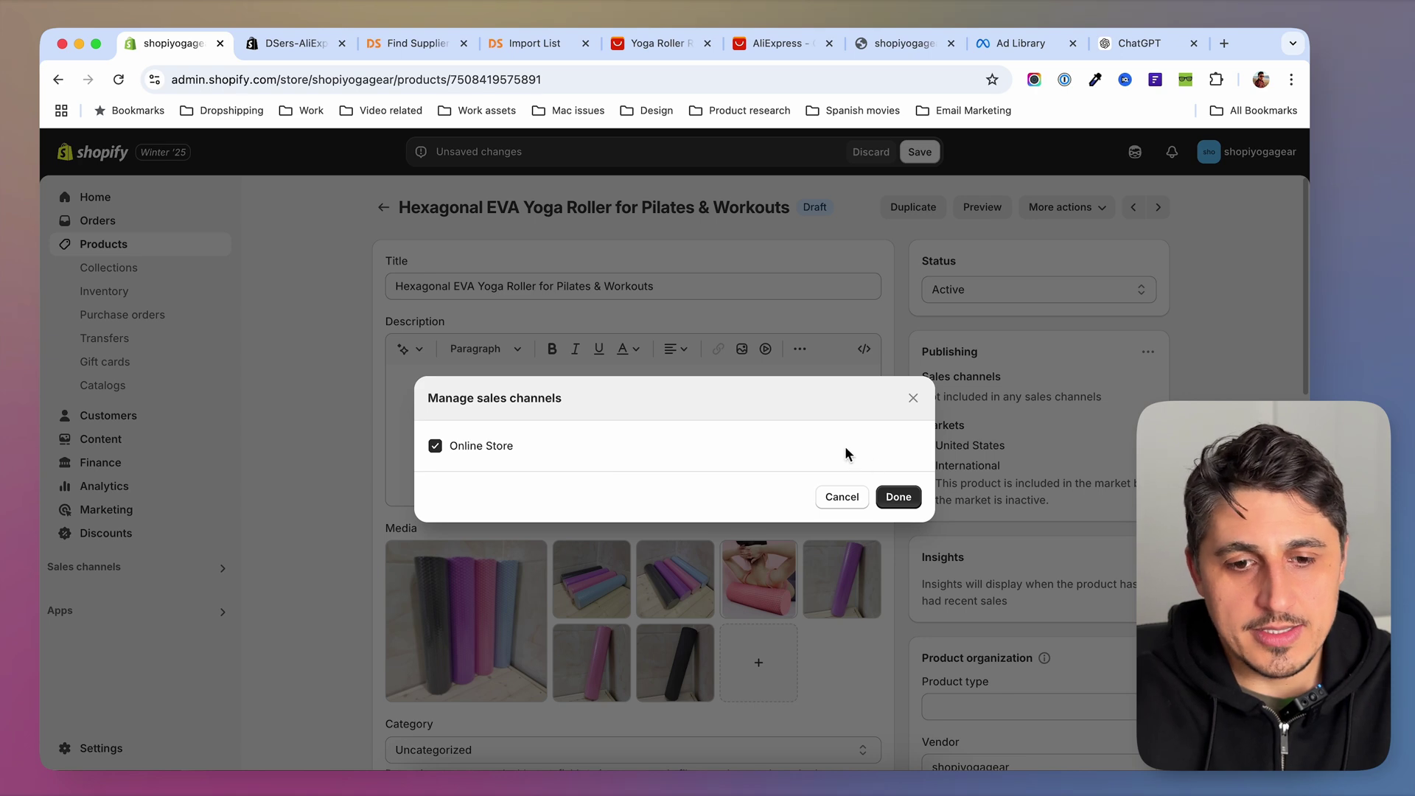
{"action": "left_click", "coordinate": [898, 496]}
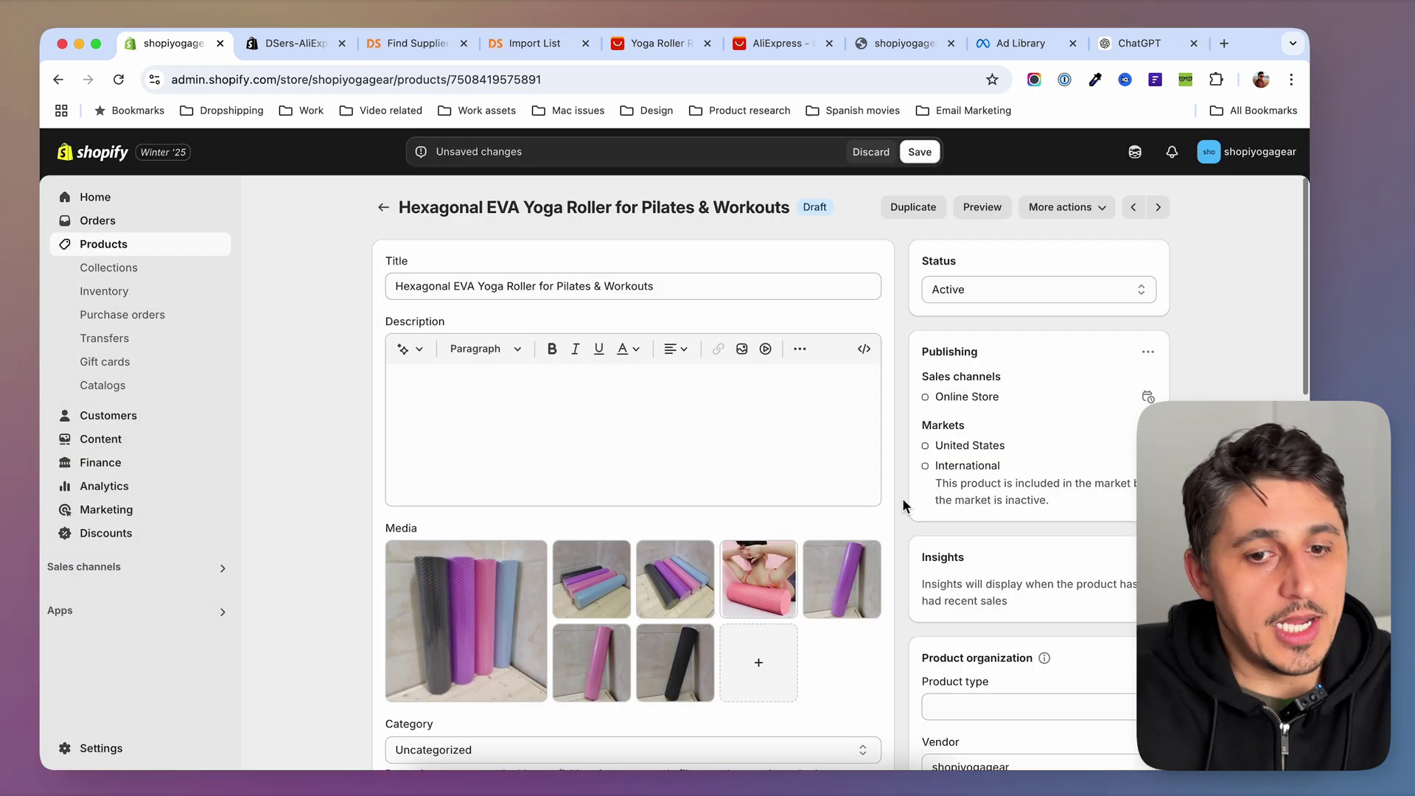
{"action": "left_click", "coordinate": [919, 151]}
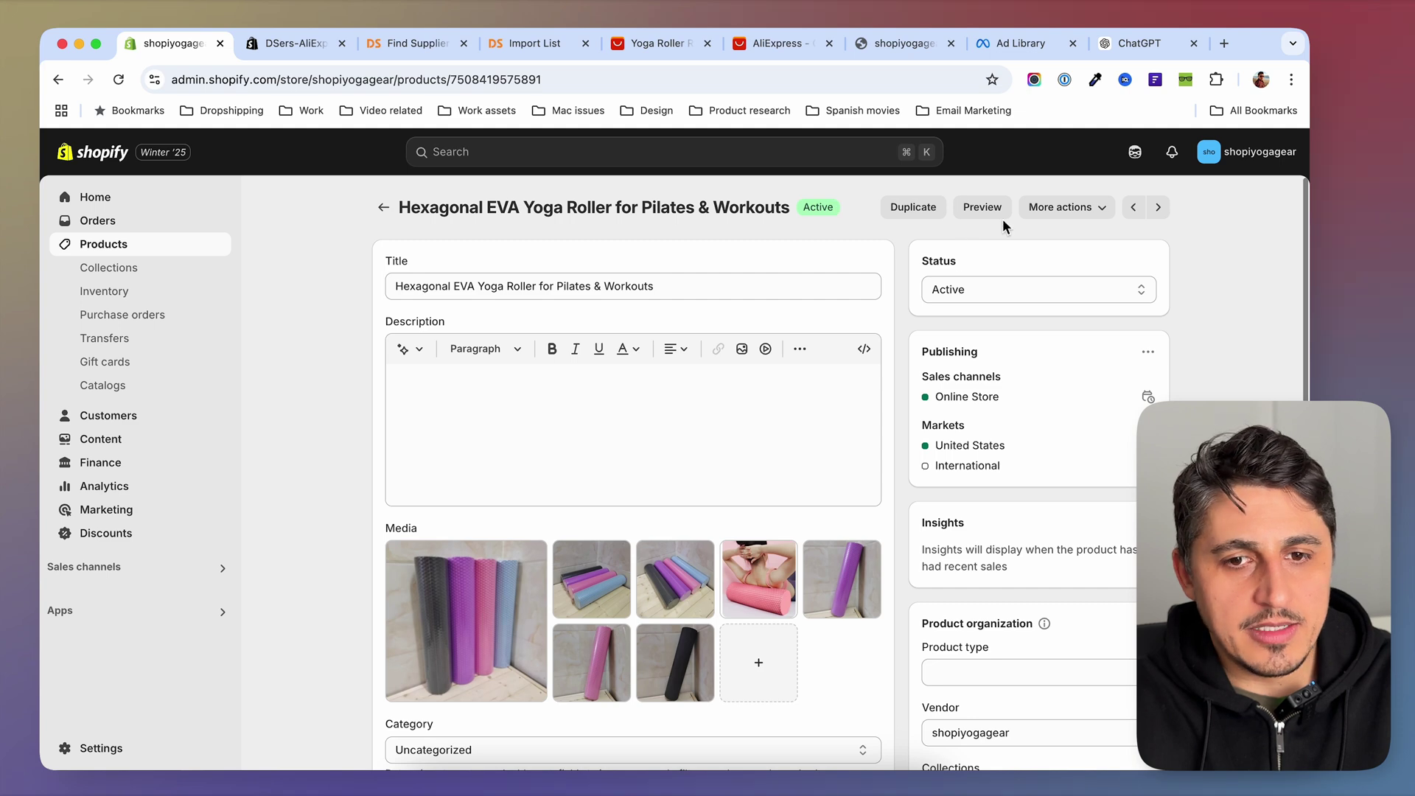
Step: Preview the roller's storefront page and compare the images and prices of its Black, Purple and Pink variants
{"action": "left_click", "coordinate": [978, 213]}
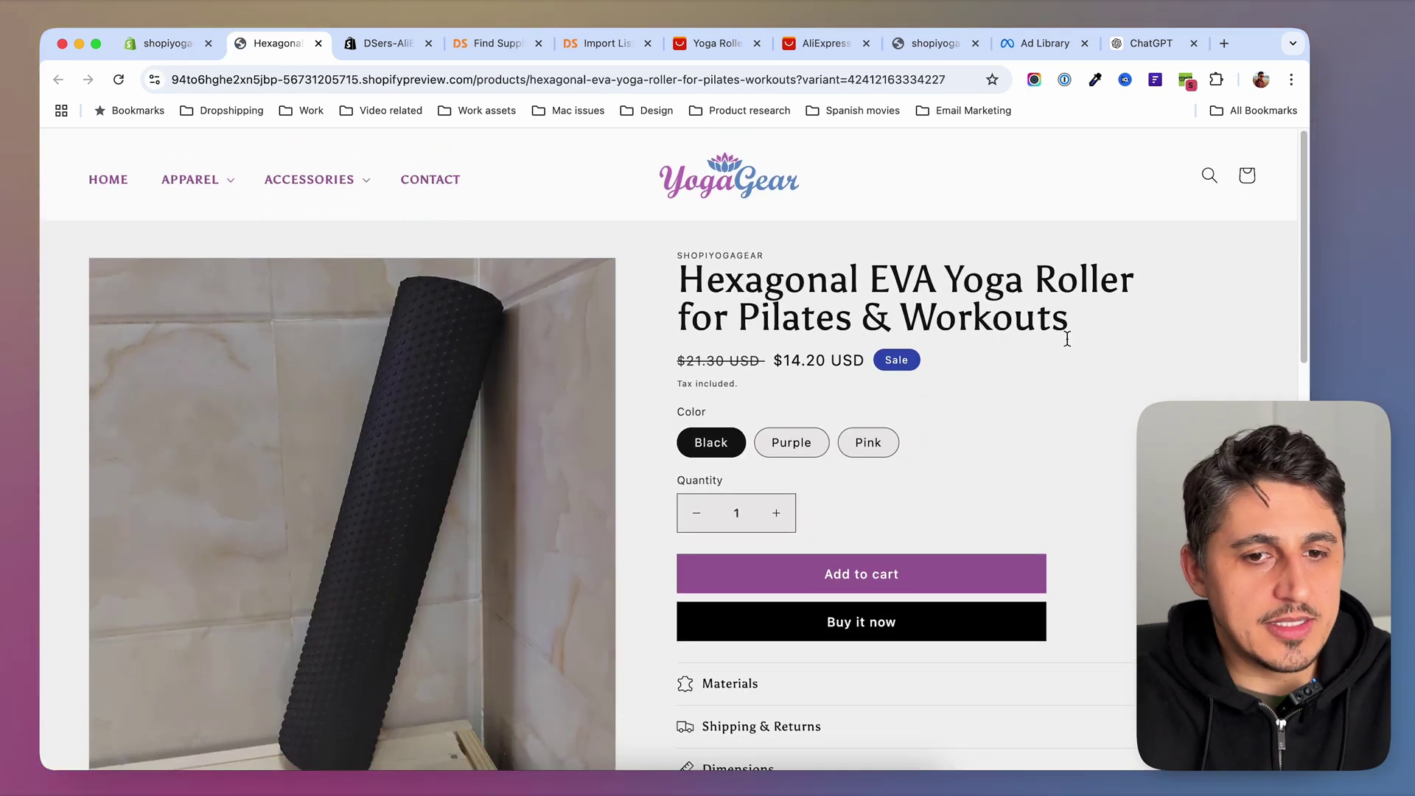
{"action": "scroll", "coordinate": [1117, 494], "scroll_direction": "down", "scroll_amount": 3}
{"action": "scroll", "coordinate": [1118, 486], "scroll_direction": "up", "scroll_amount": 5}
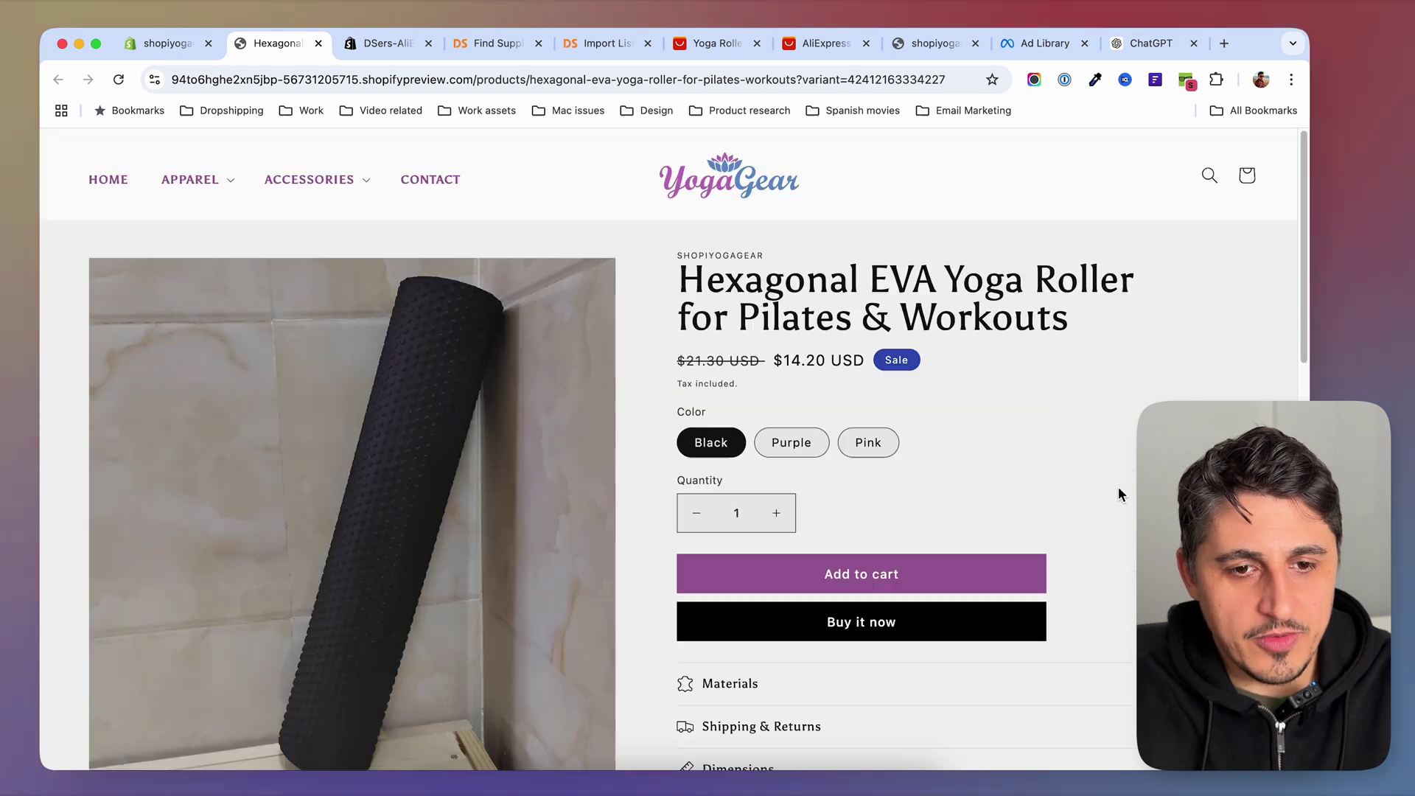
{"action": "left_click", "coordinate": [789, 441]}
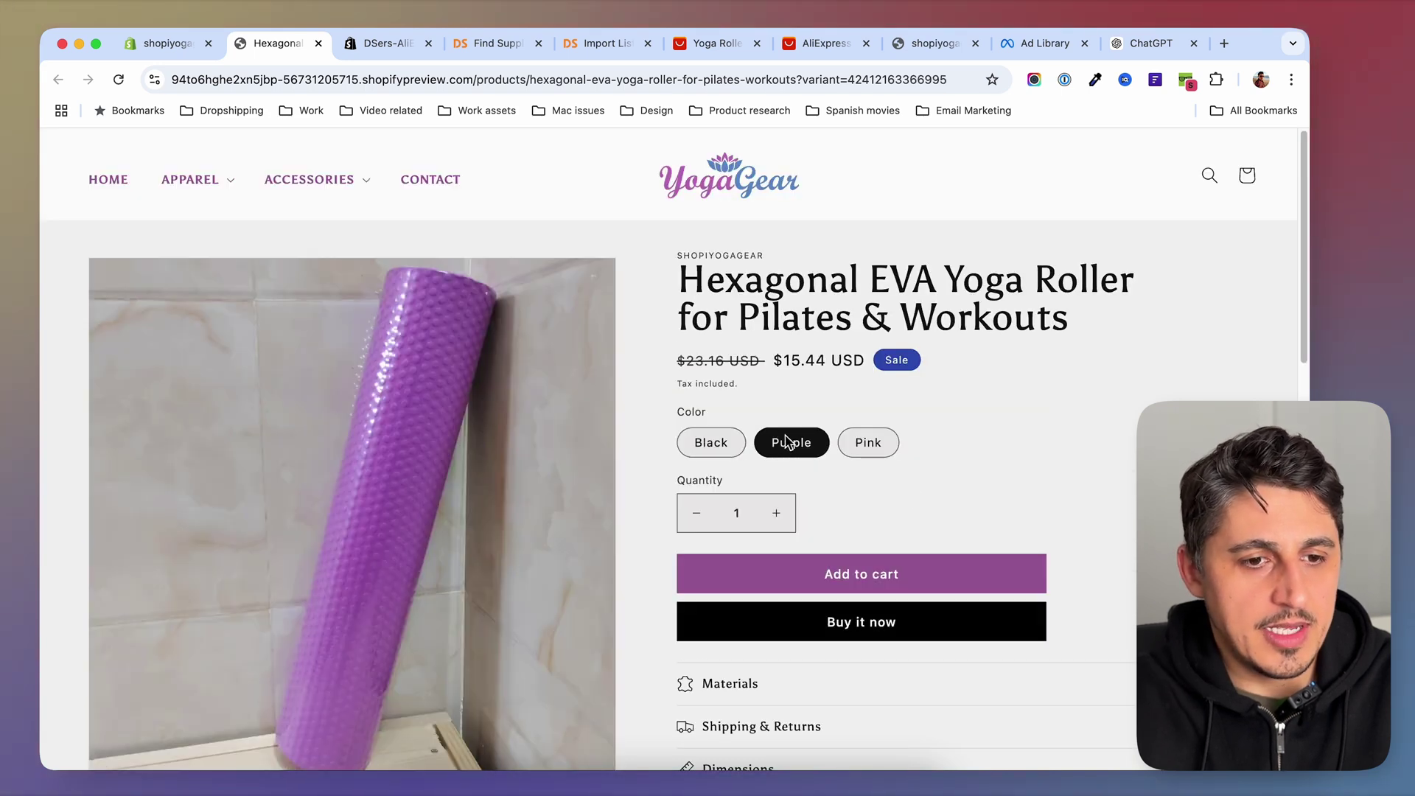
{"action": "left_click", "coordinate": [873, 446]}
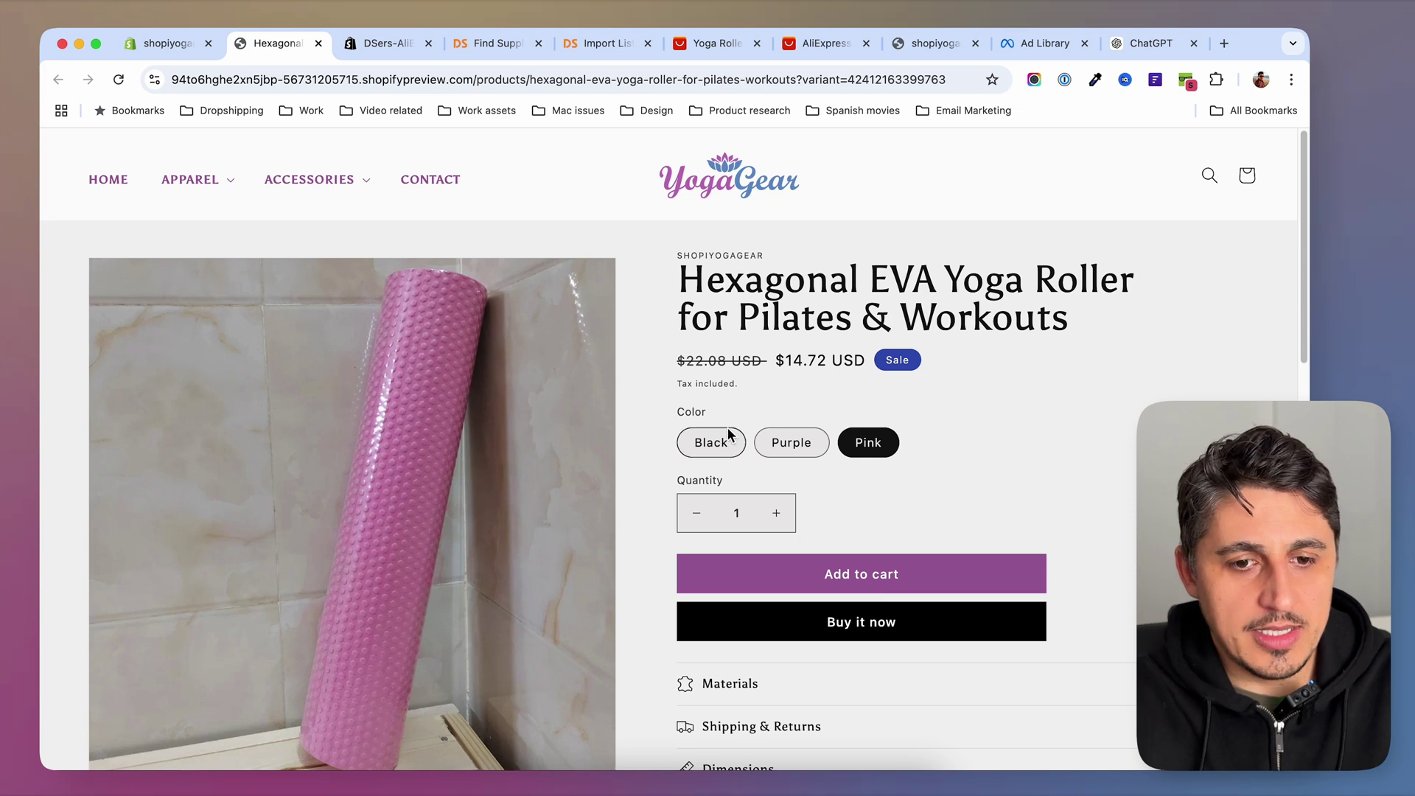
{"action": "left_click", "coordinate": [796, 446]}
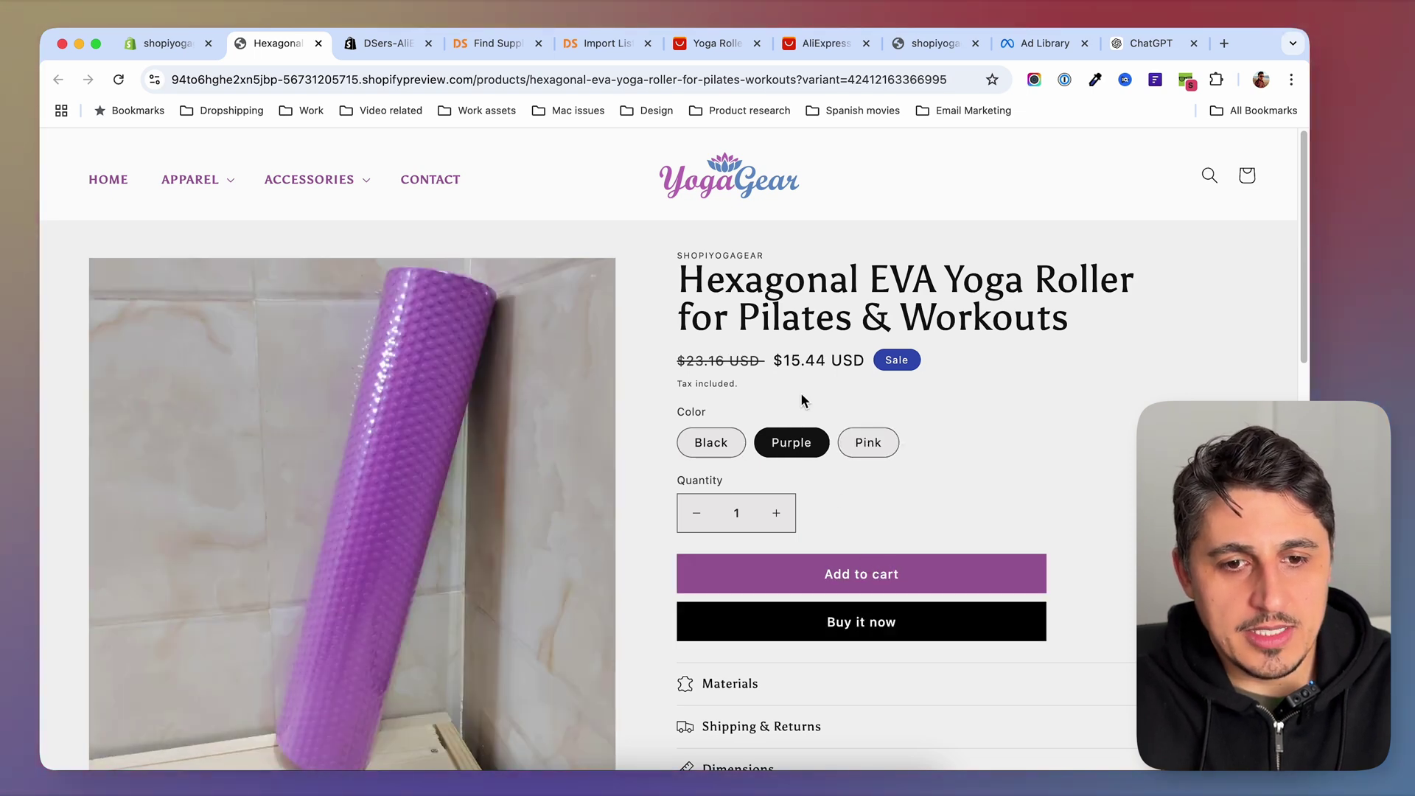
{"action": "left_click", "coordinate": [869, 442]}
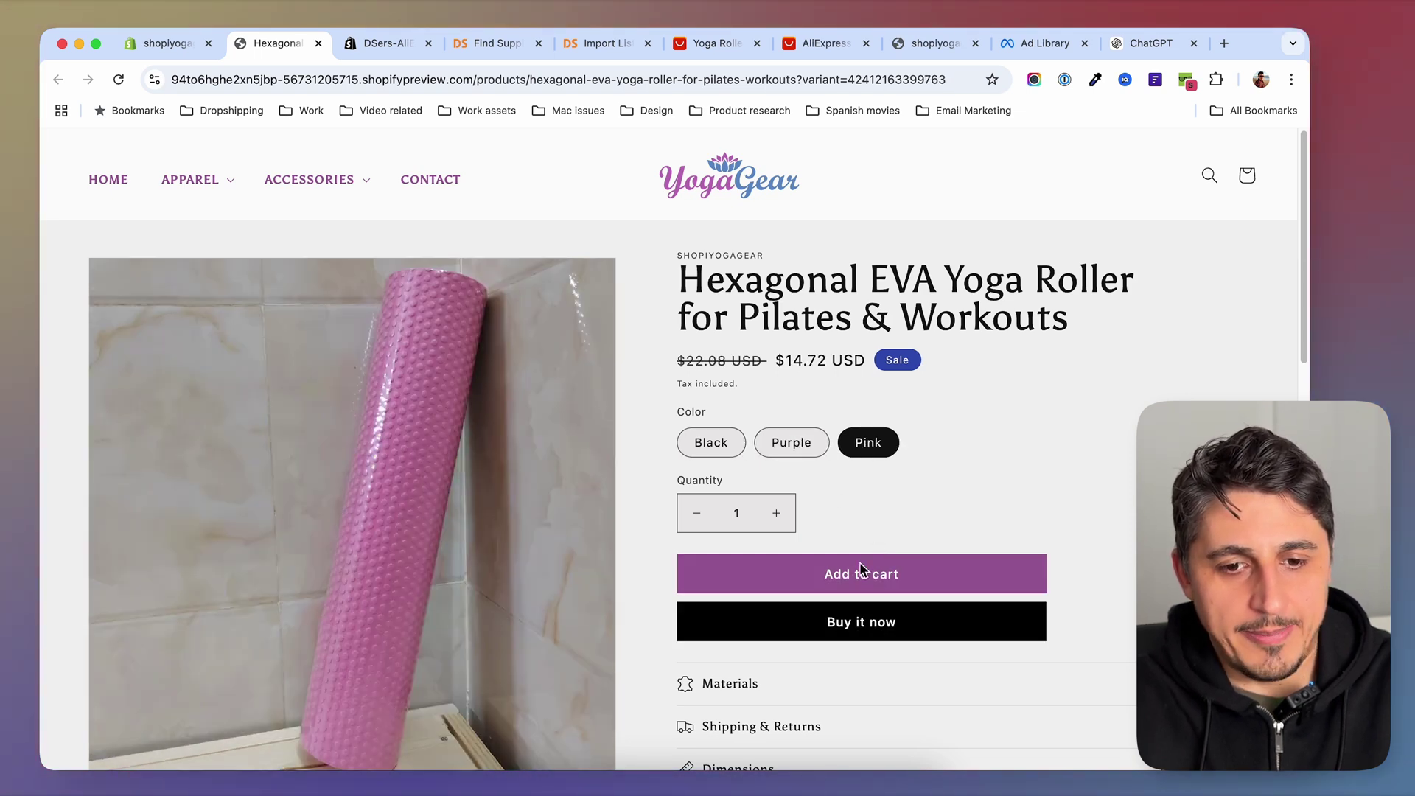
{"action": "left_click", "coordinate": [706, 448]}
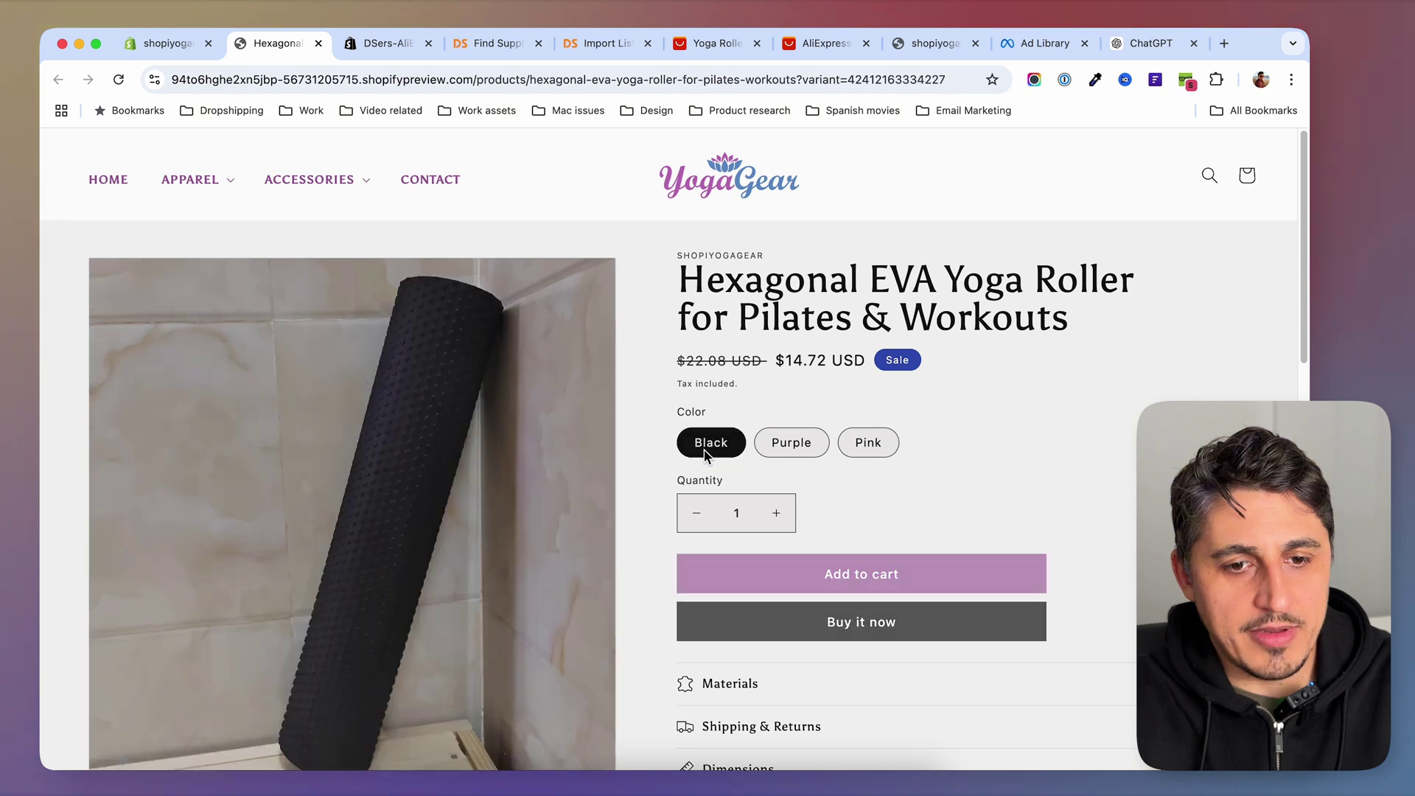
Step: Add the Purple yoga roller to the cart and dismiss the cart notification
{"action": "left_click", "coordinate": [790, 444]}
{"action": "left_click", "coordinate": [860, 579]}
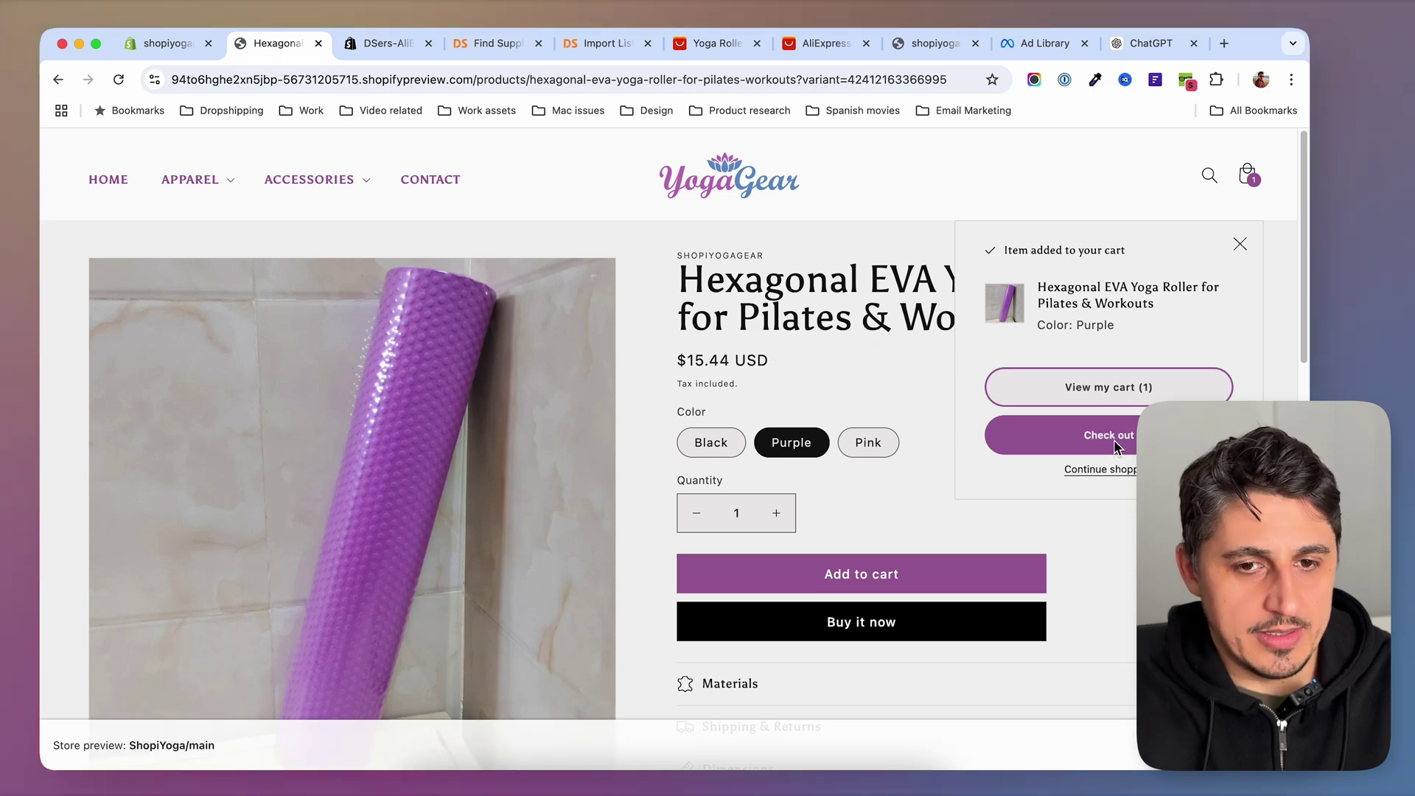
{"action": "left_click", "coordinate": [647, 299]}
{"action": "scroll", "coordinate": [657, 341], "scroll_direction": "down", "scroll_amount": 2}
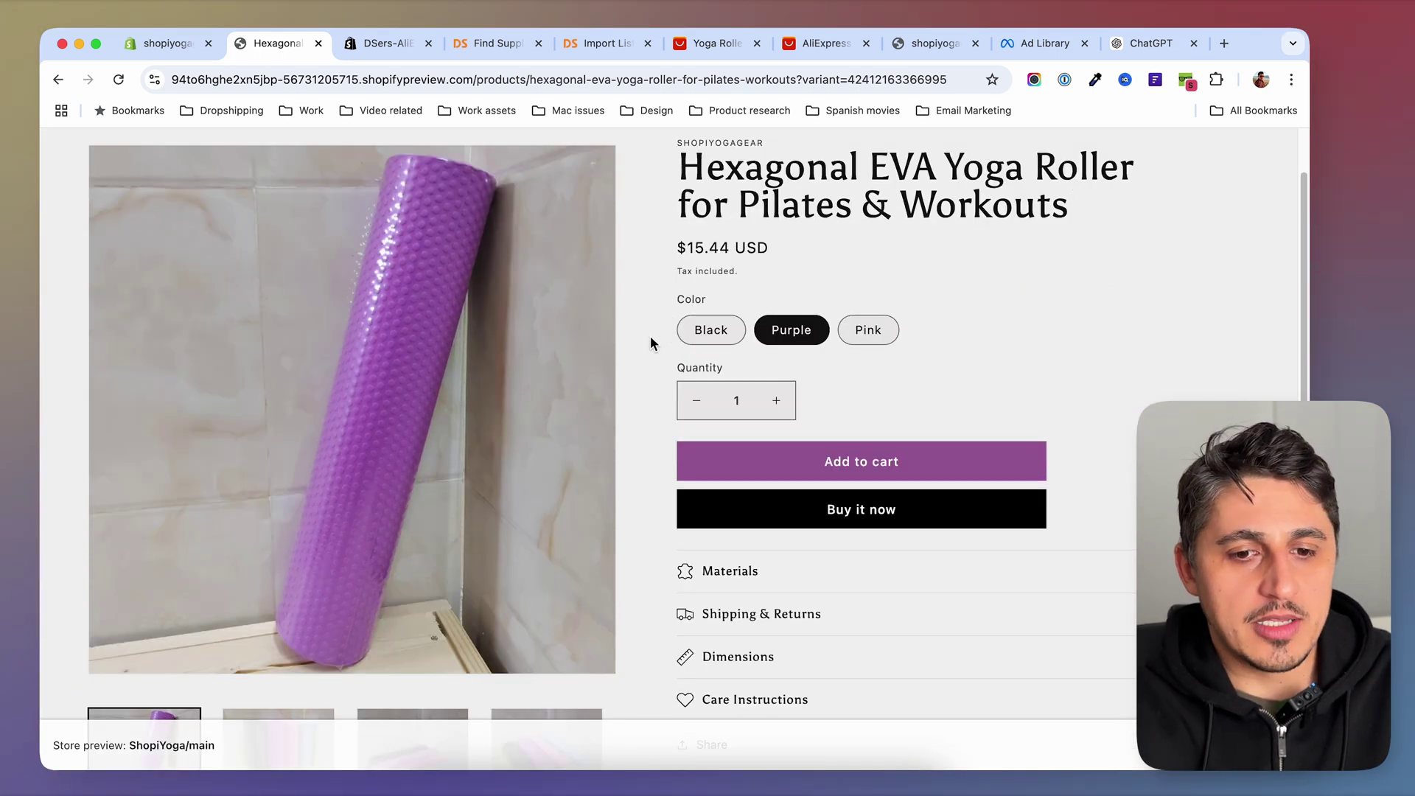
{"action": "scroll", "coordinate": [652, 340], "scroll_direction": "up", "scroll_amount": 2}
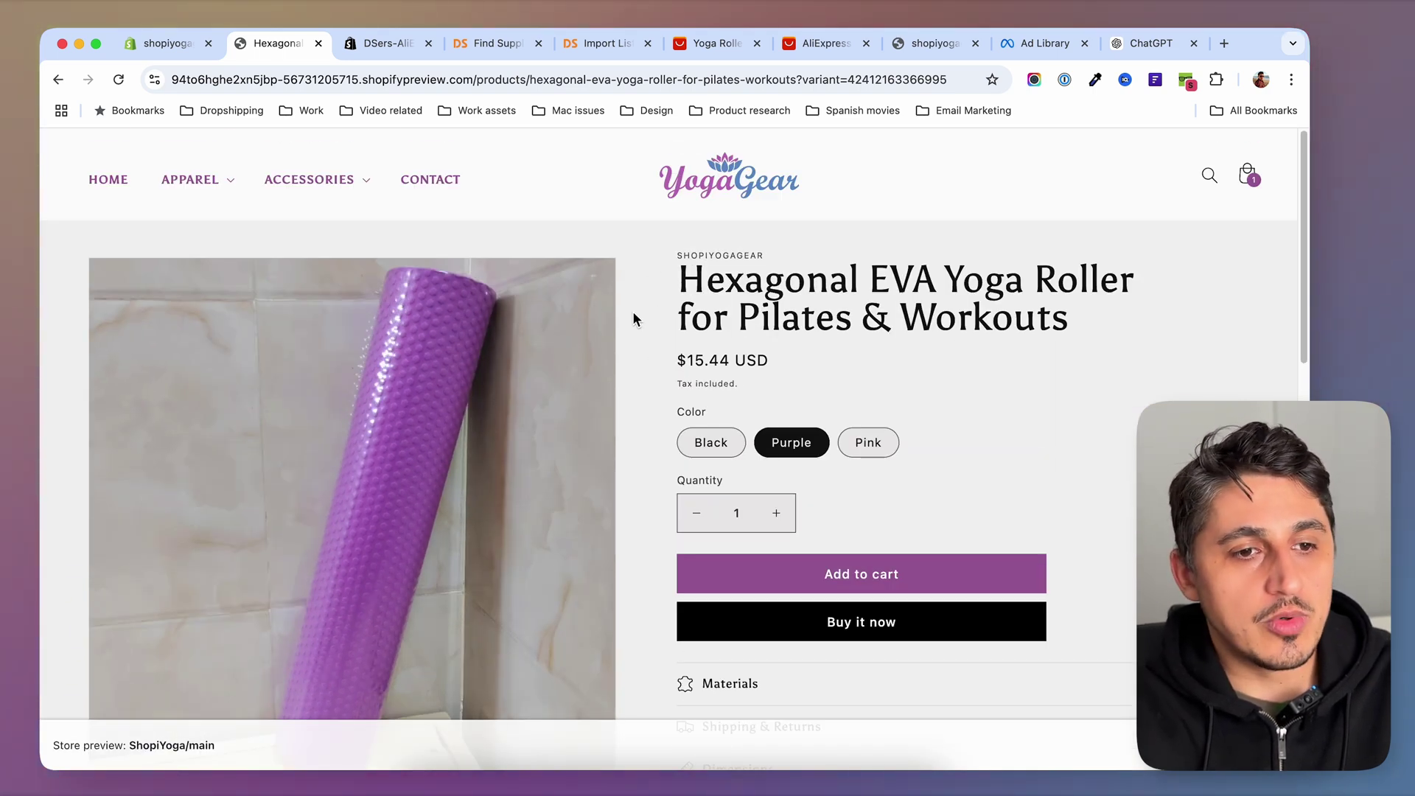
Step: Switch to DSers and open its Chrome extension page, and view the extension's settings on the AliExpress yoga gear results
{"action": "left_click", "coordinate": [491, 43]}
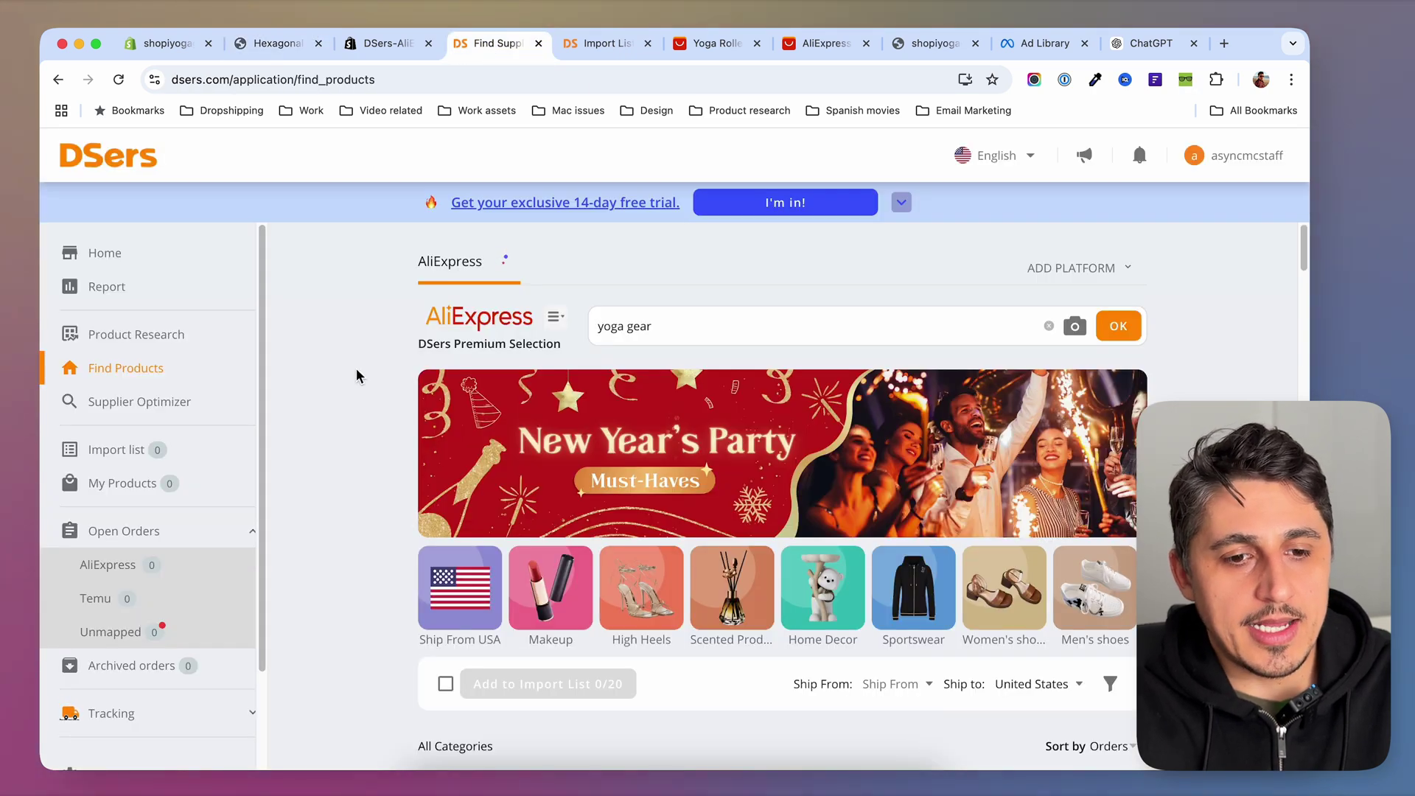
{"action": "mouse_move", "coordinate": [1246, 160]}
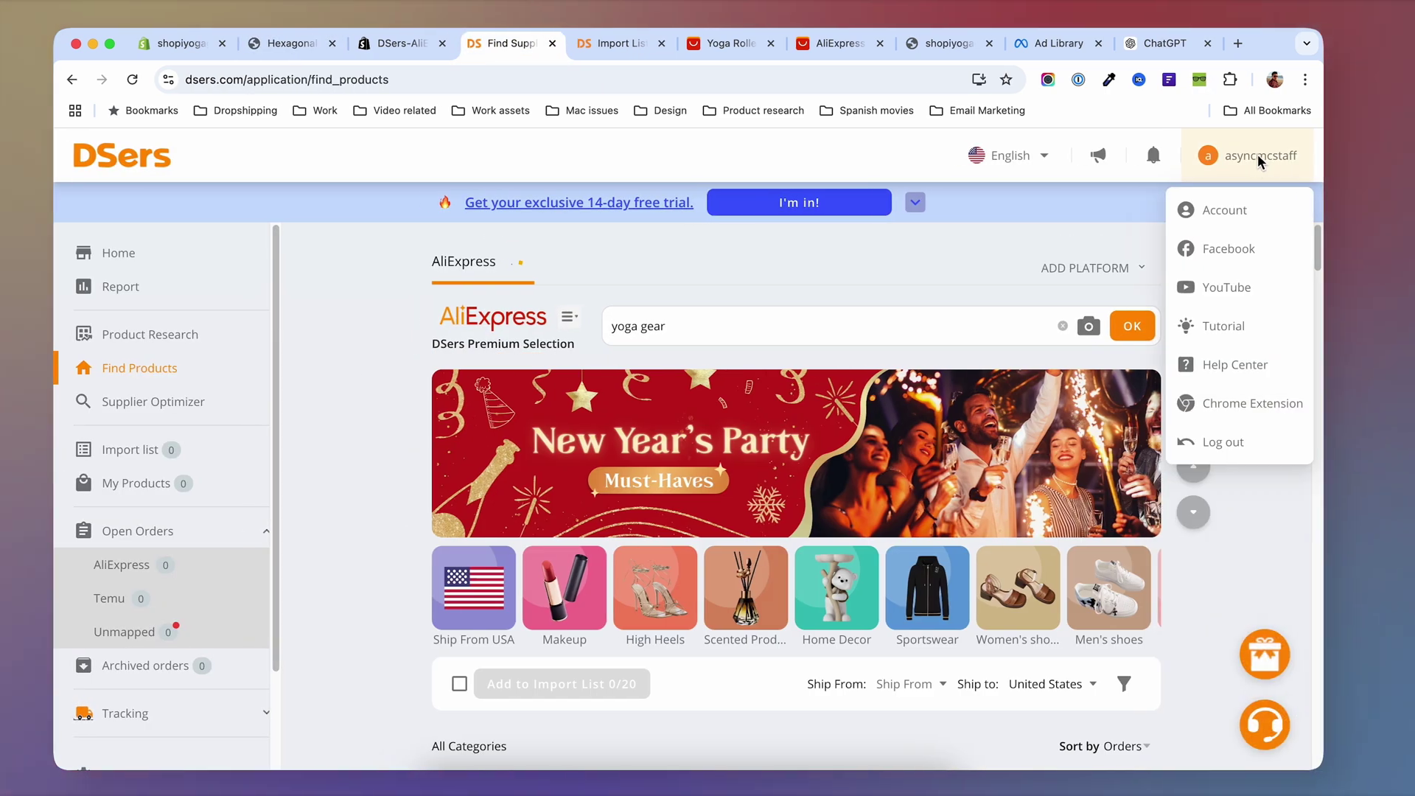
{"action": "left_click", "coordinate": [1251, 406]}
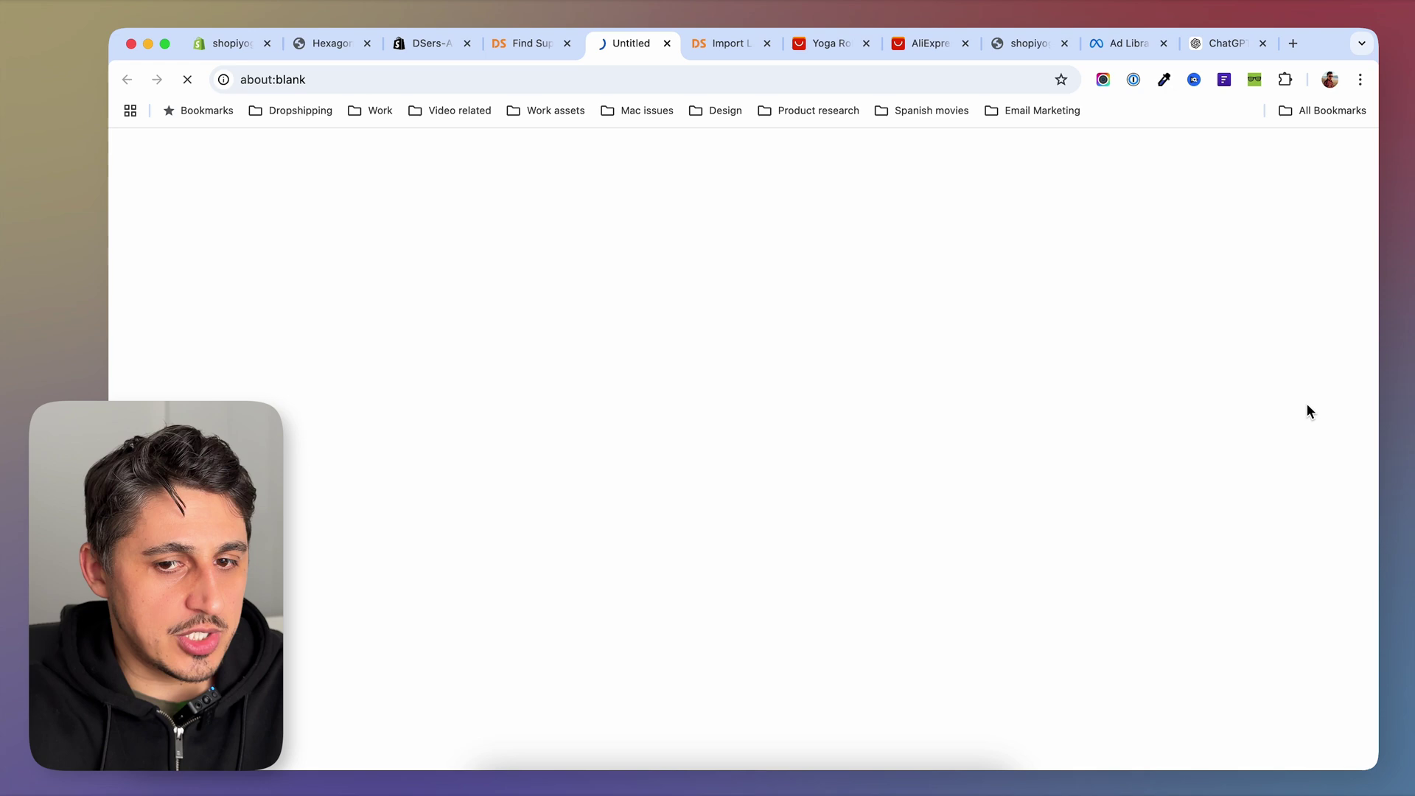
{"action": "left_click", "coordinate": [1255, 80]}
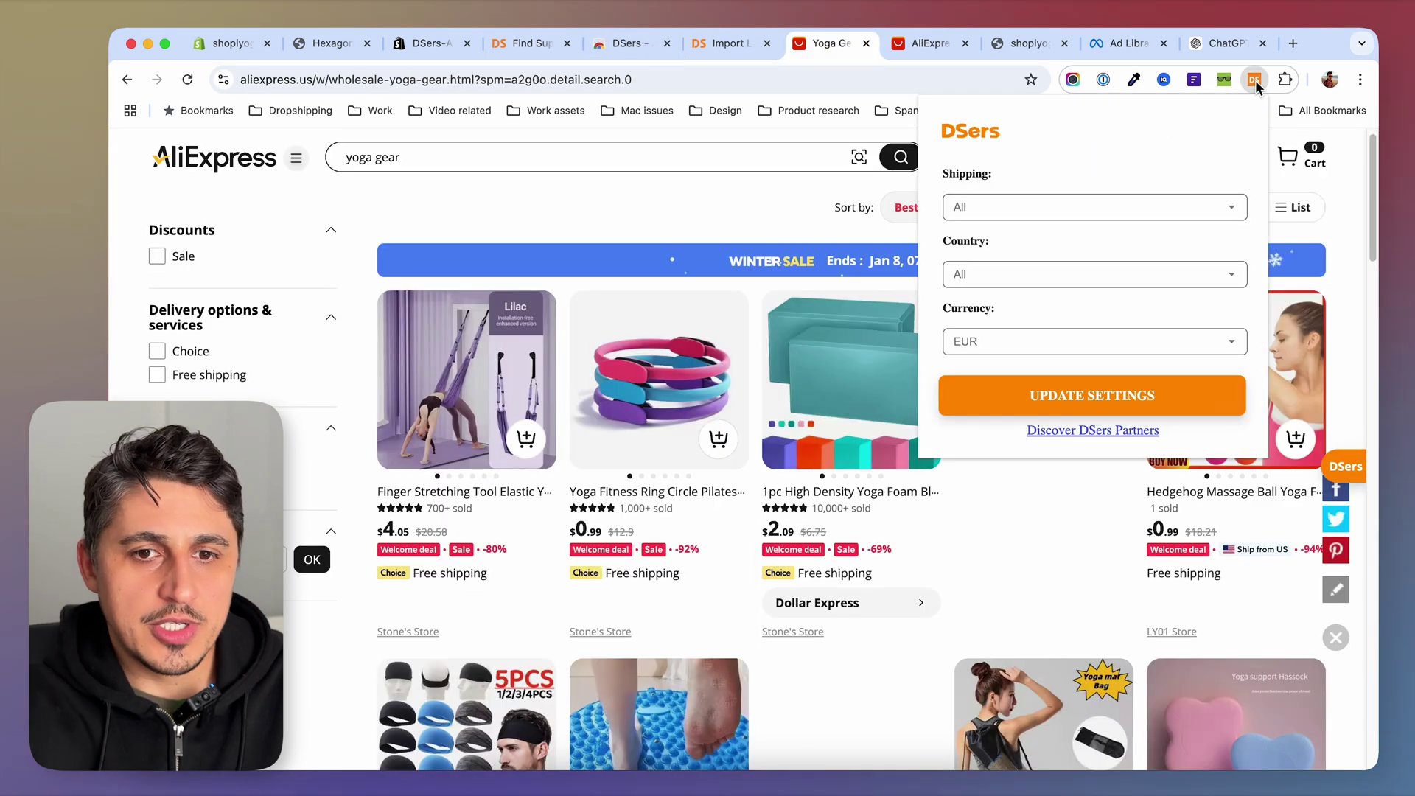
{"action": "left_click", "coordinate": [1255, 79]}
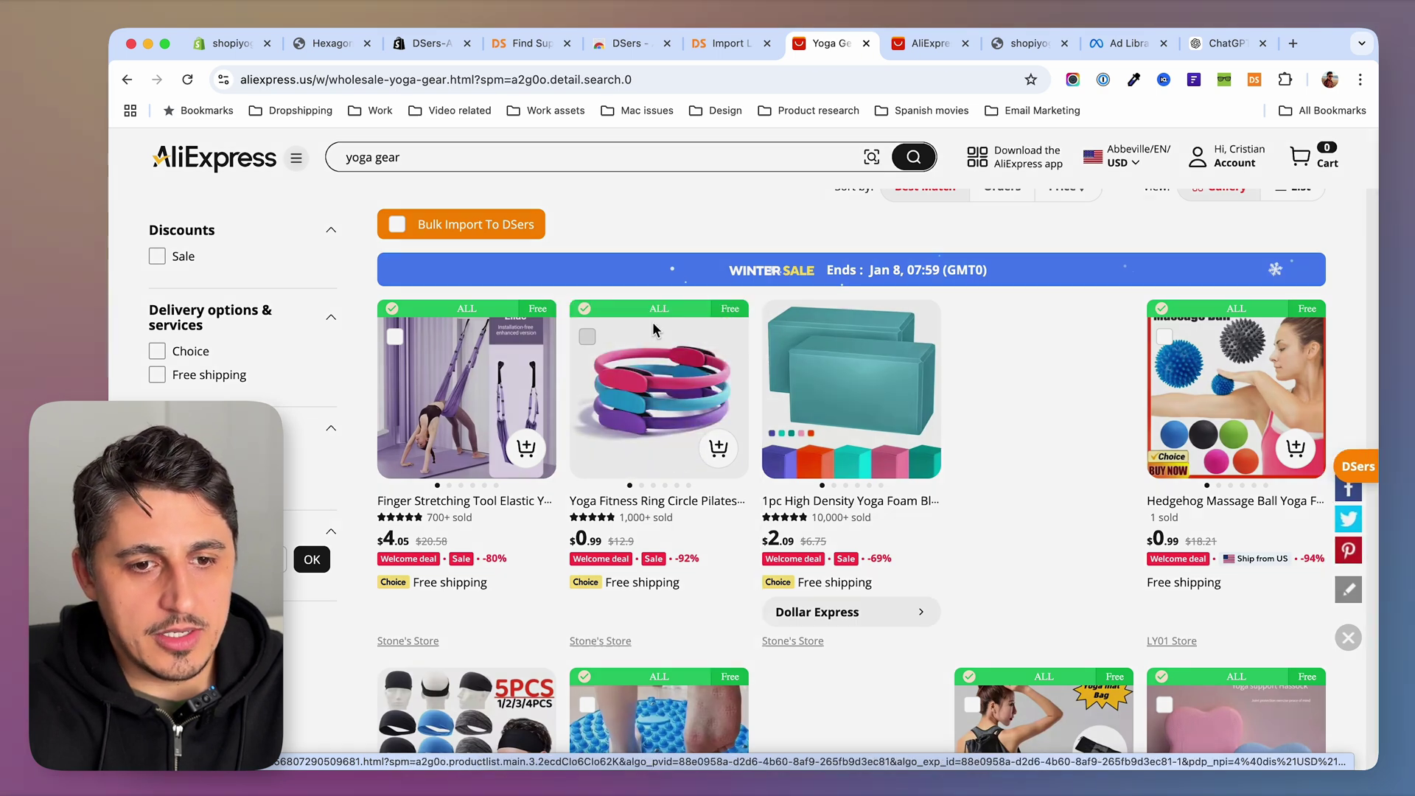
Step: Dismiss the Import Language dialog, and add the Yoga Fitness Ring Circle to DSers from its AliExpress product page
{"action": "left_click", "coordinate": [653, 324]}
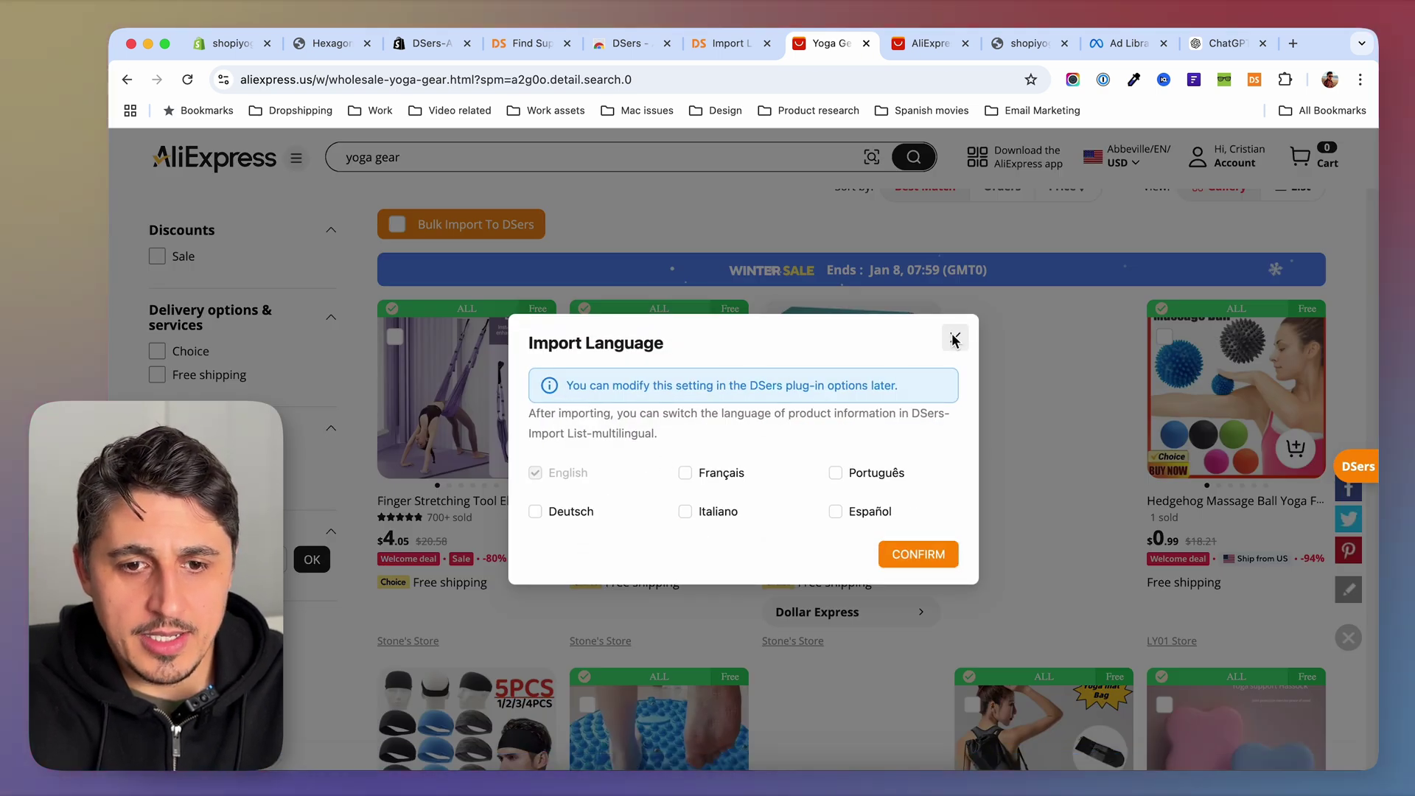
{"action": "left_click", "coordinate": [837, 276]}
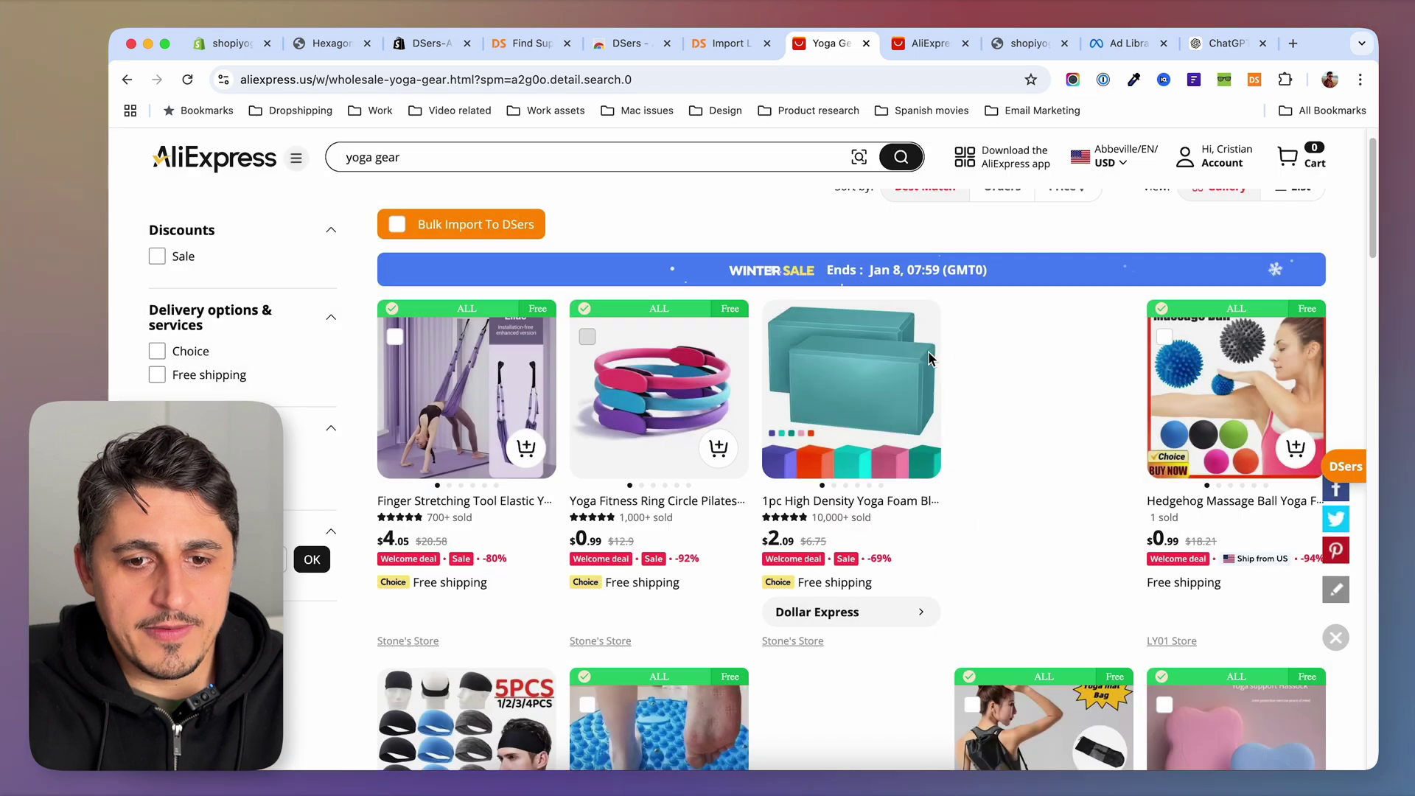
{"action": "left_click", "coordinate": [644, 391]}
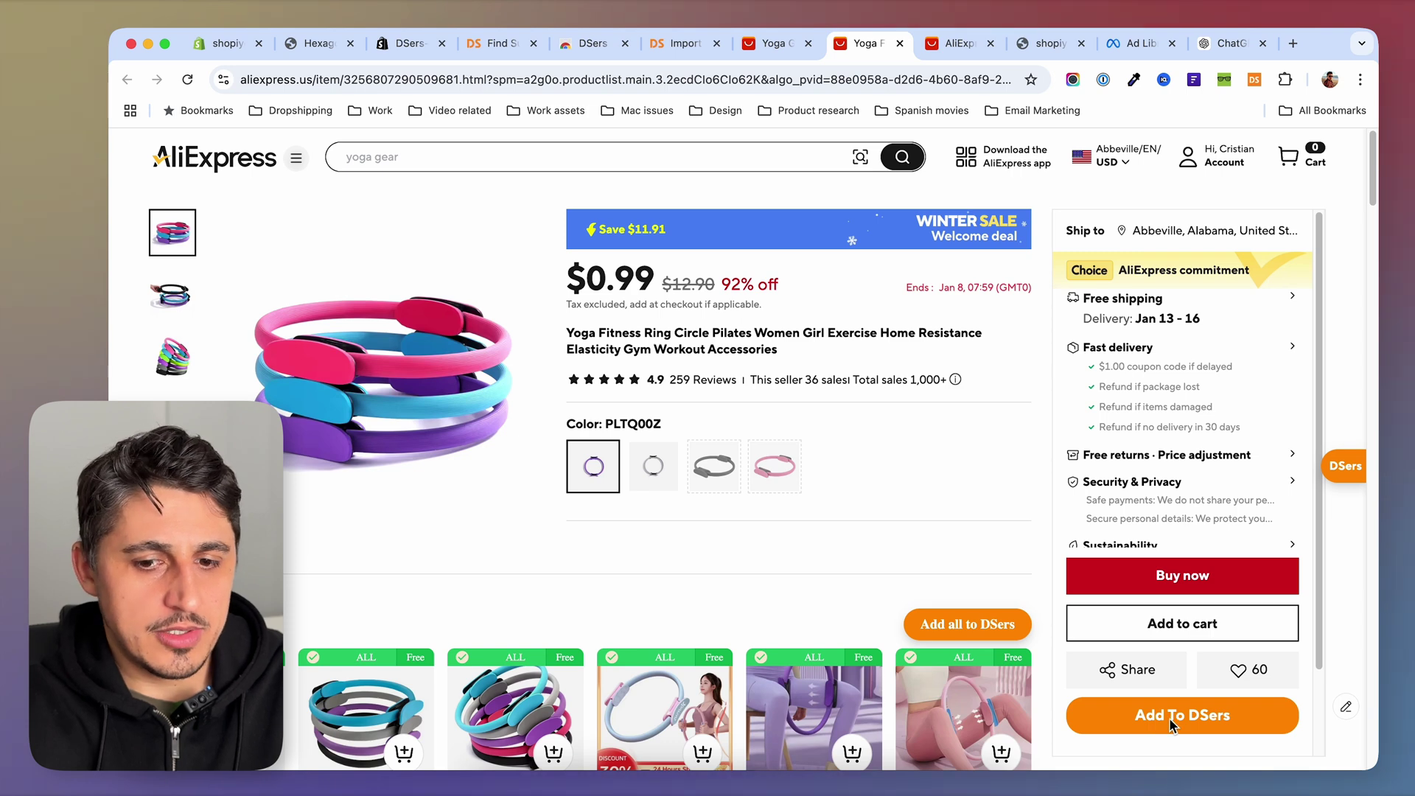
{"action": "left_click", "coordinate": [1164, 718]}
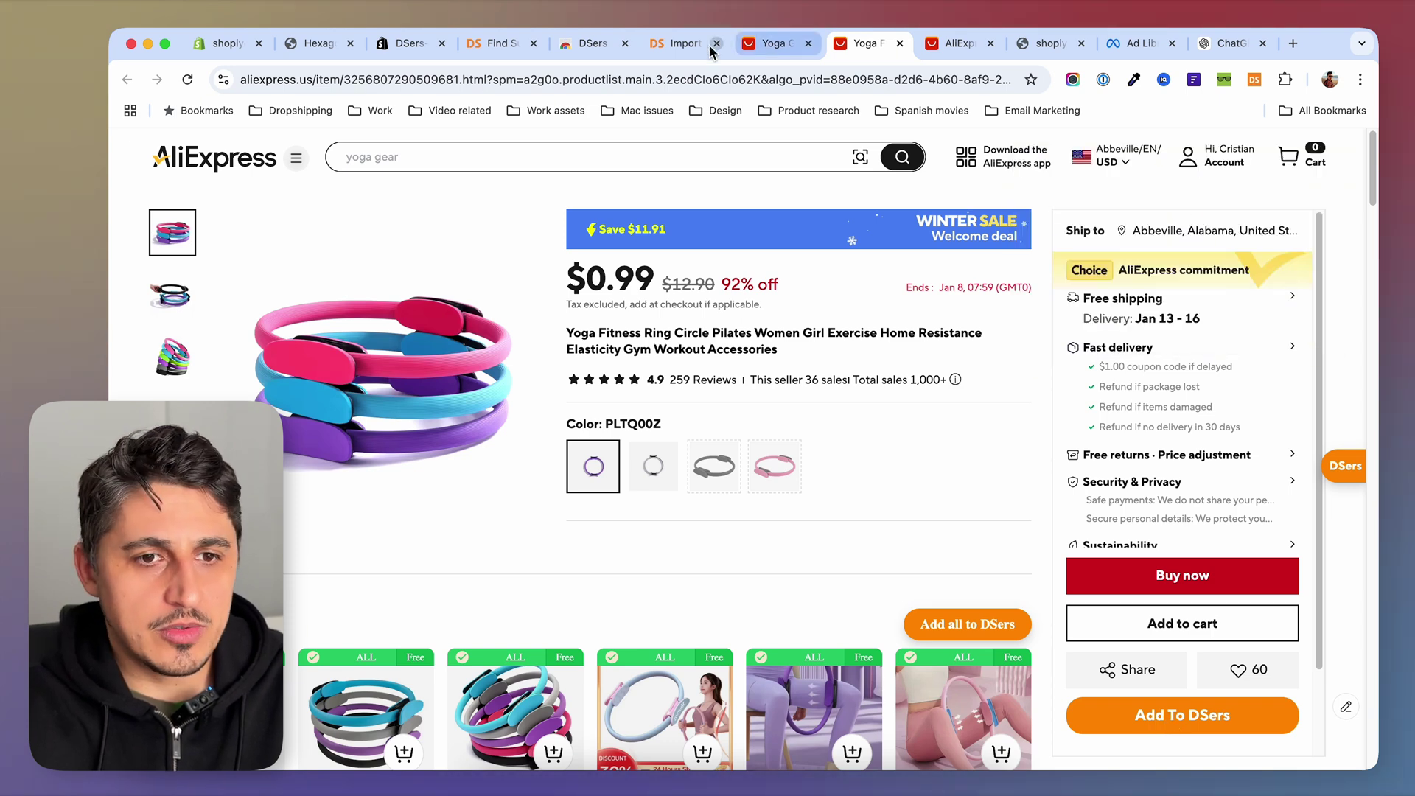
Step: Switch to the DSers import list, reload it and examine the imported Yoga Fitness Ring Circle
{"action": "left_click", "coordinate": [676, 45]}
{"action": "left_click", "coordinate": [187, 80]}
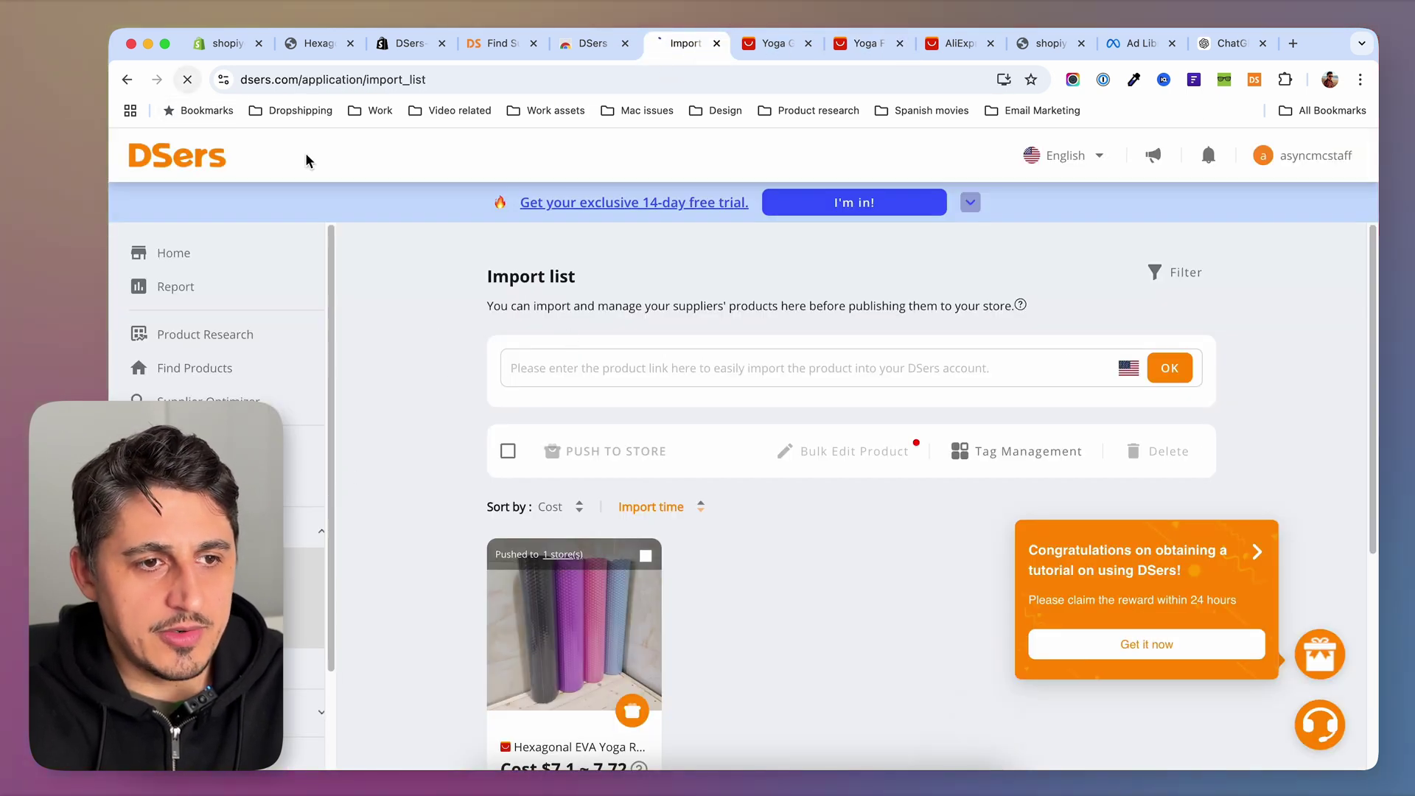
{"action": "scroll", "coordinate": [978, 622], "scroll_direction": "down", "scroll_amount": 3}
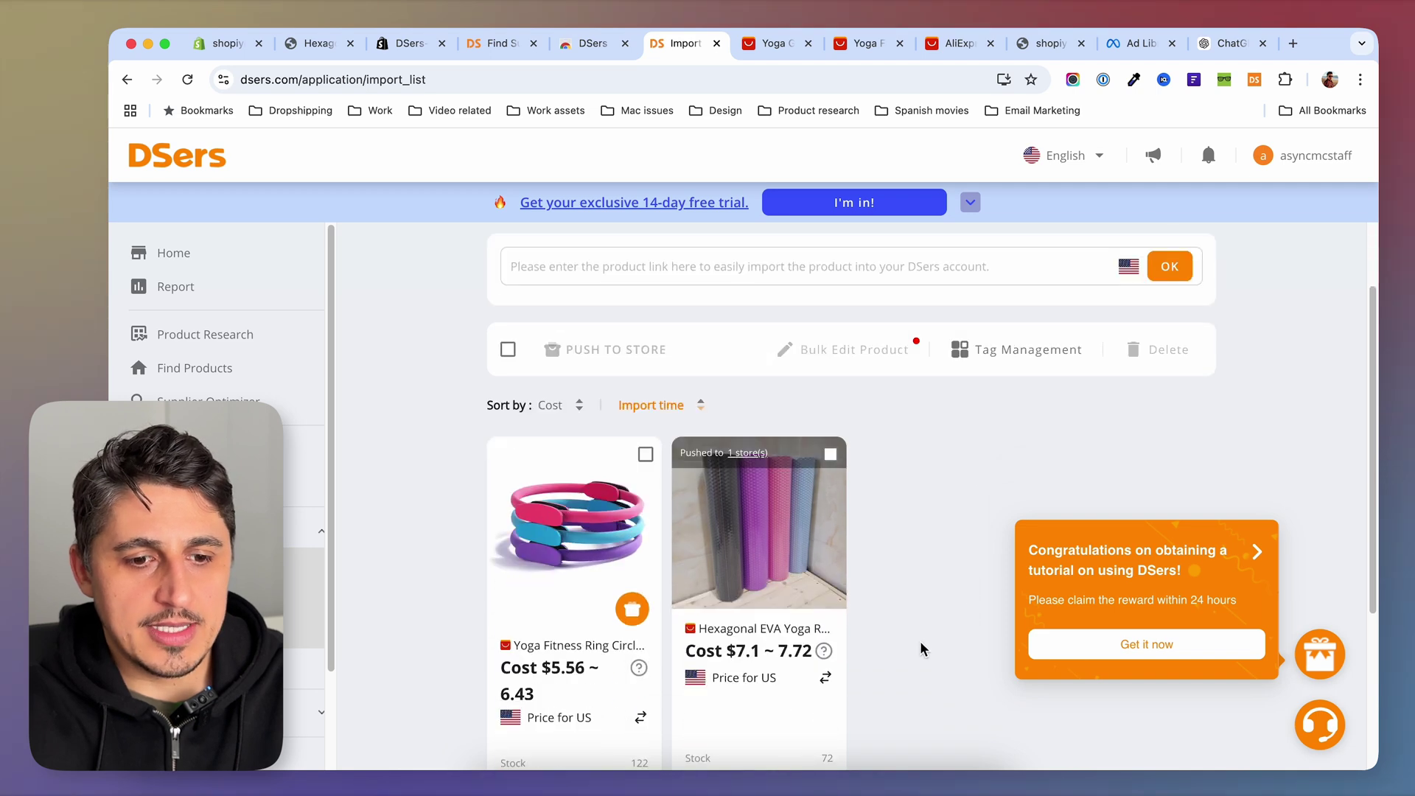
{"action": "scroll", "coordinate": [456, 617], "scroll_direction": "down", "scroll_amount": 5}
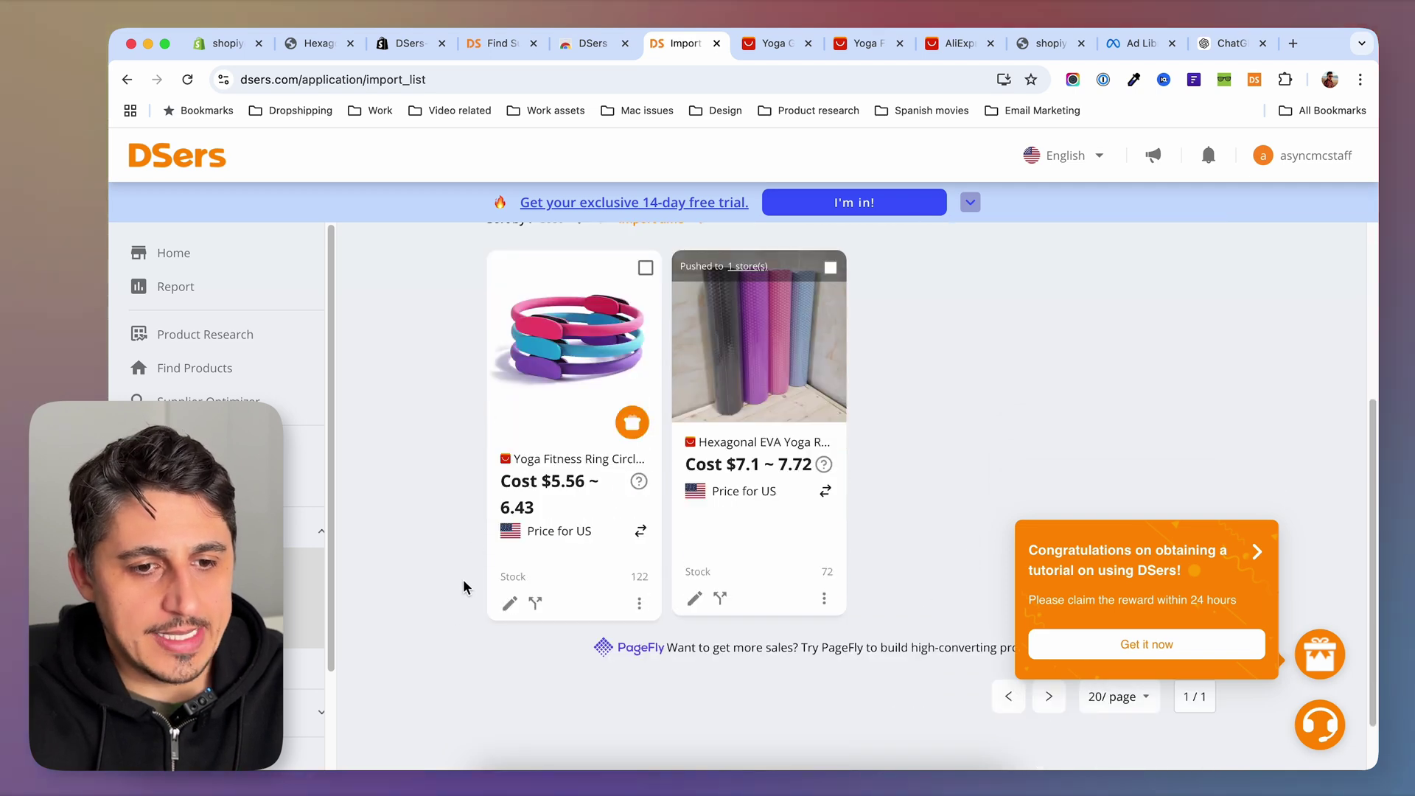